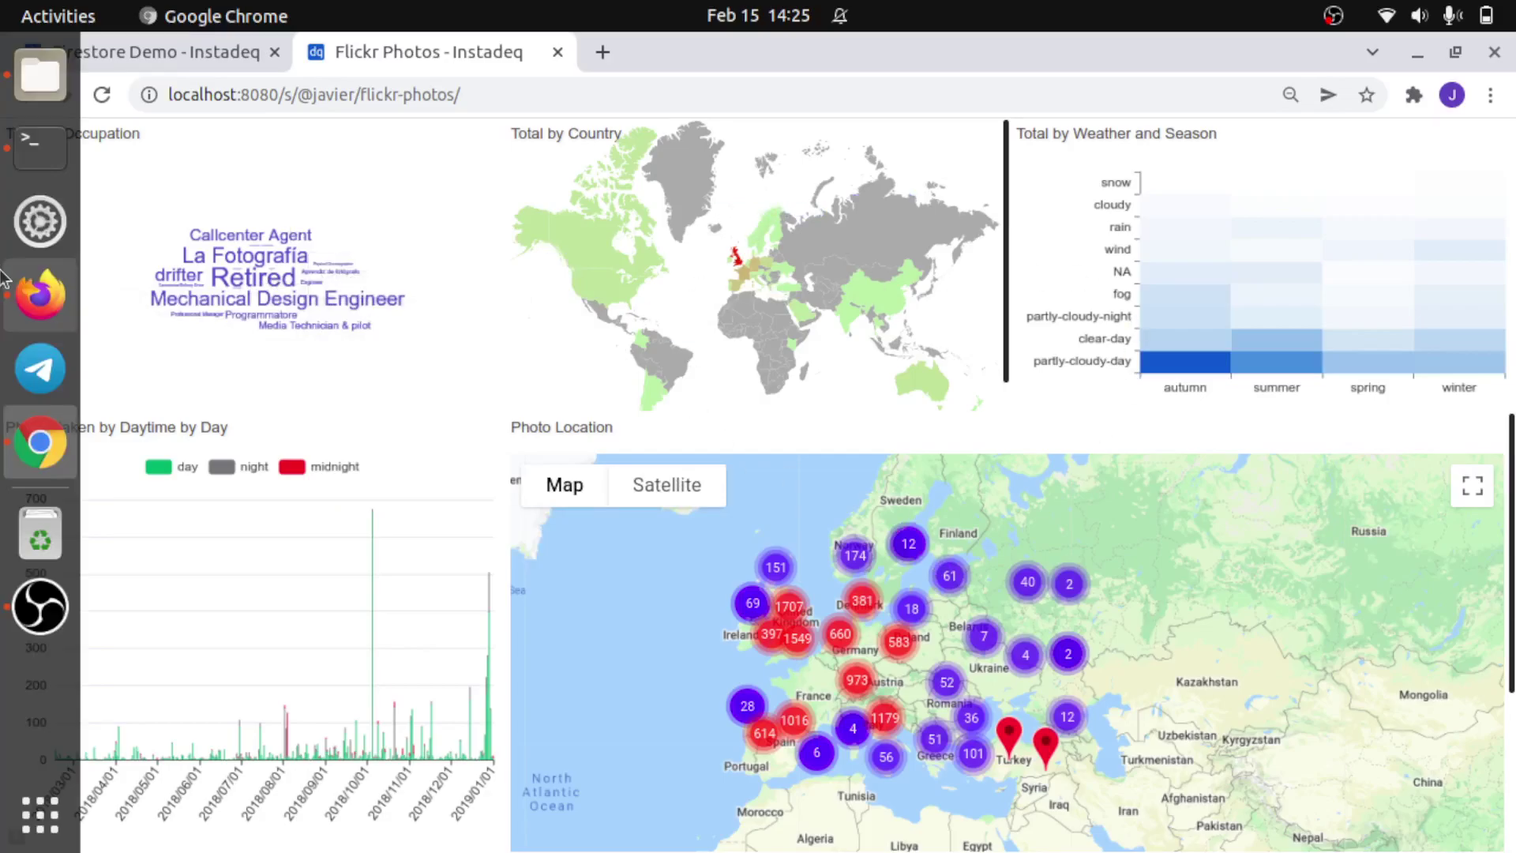
# Switch to Firefox and start a new Firebase project named Flickr-Instadeq, continuing past the naming stage.
pyautogui.click(40, 292)
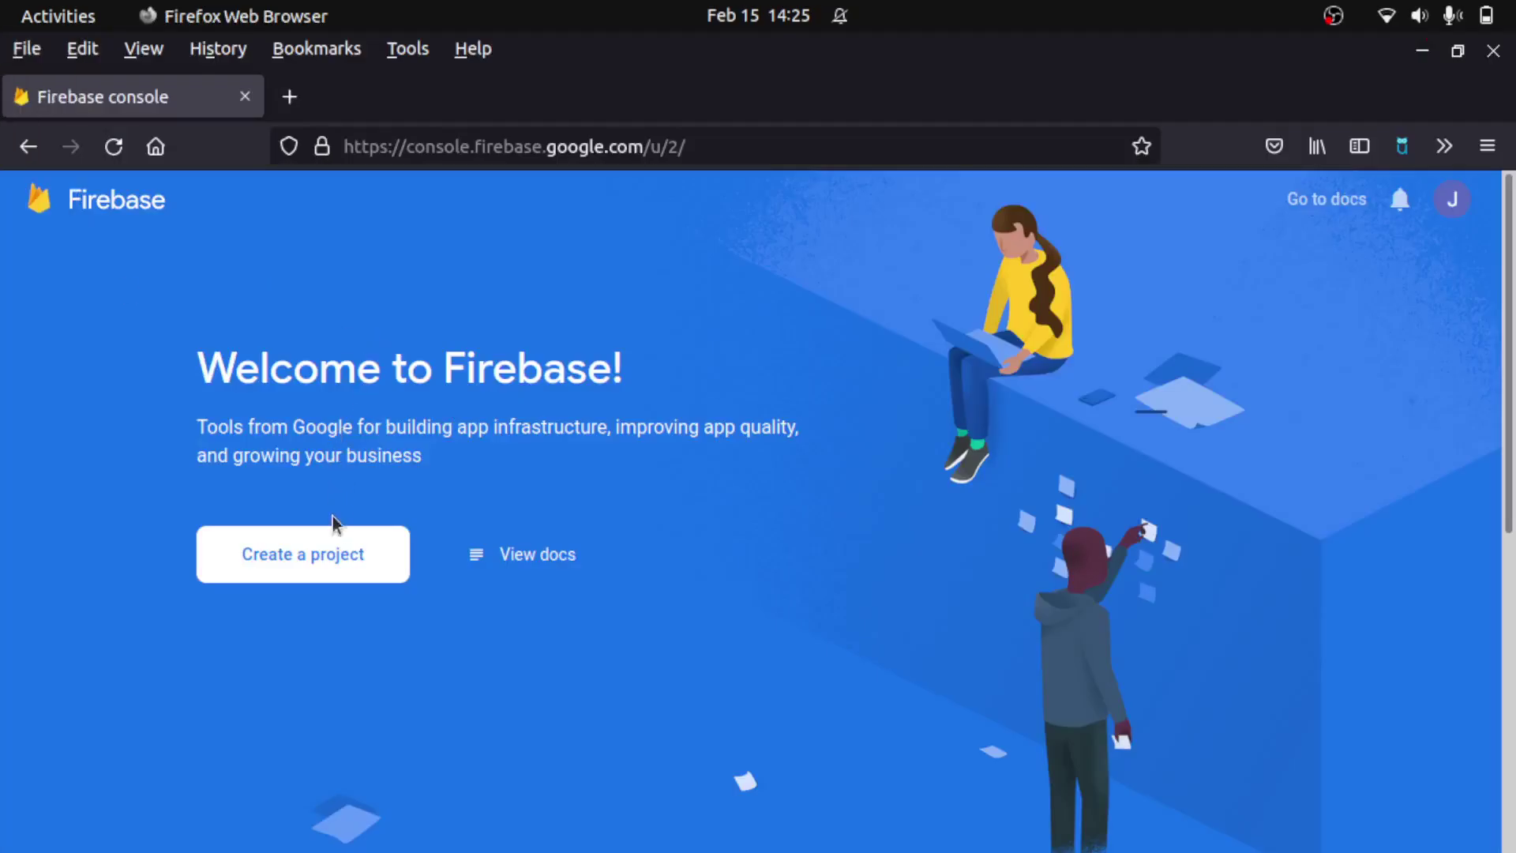
pyautogui.click(335, 554)
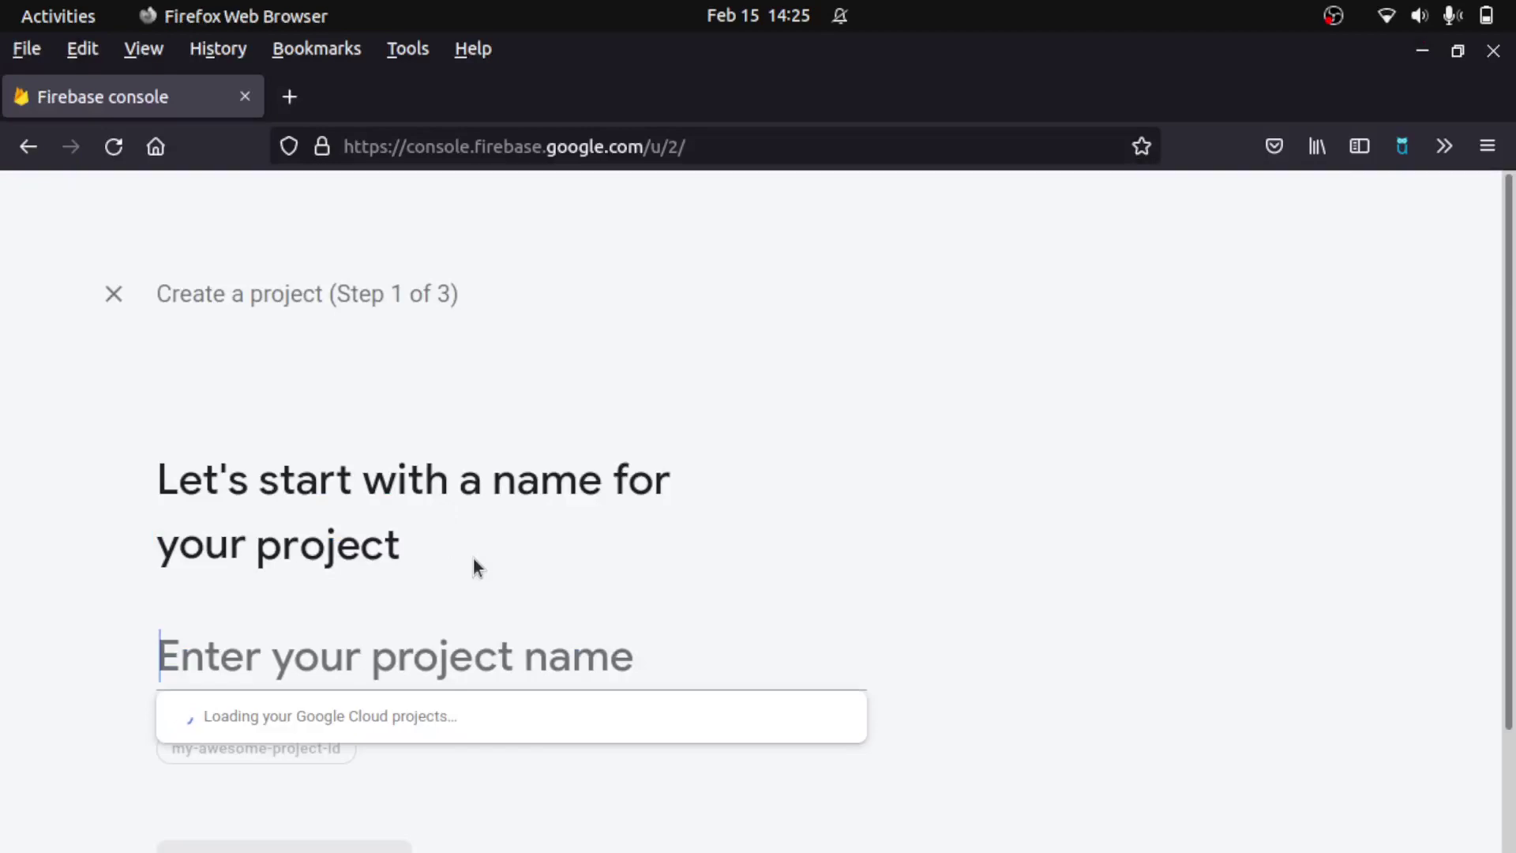
pyautogui.write('Flick')
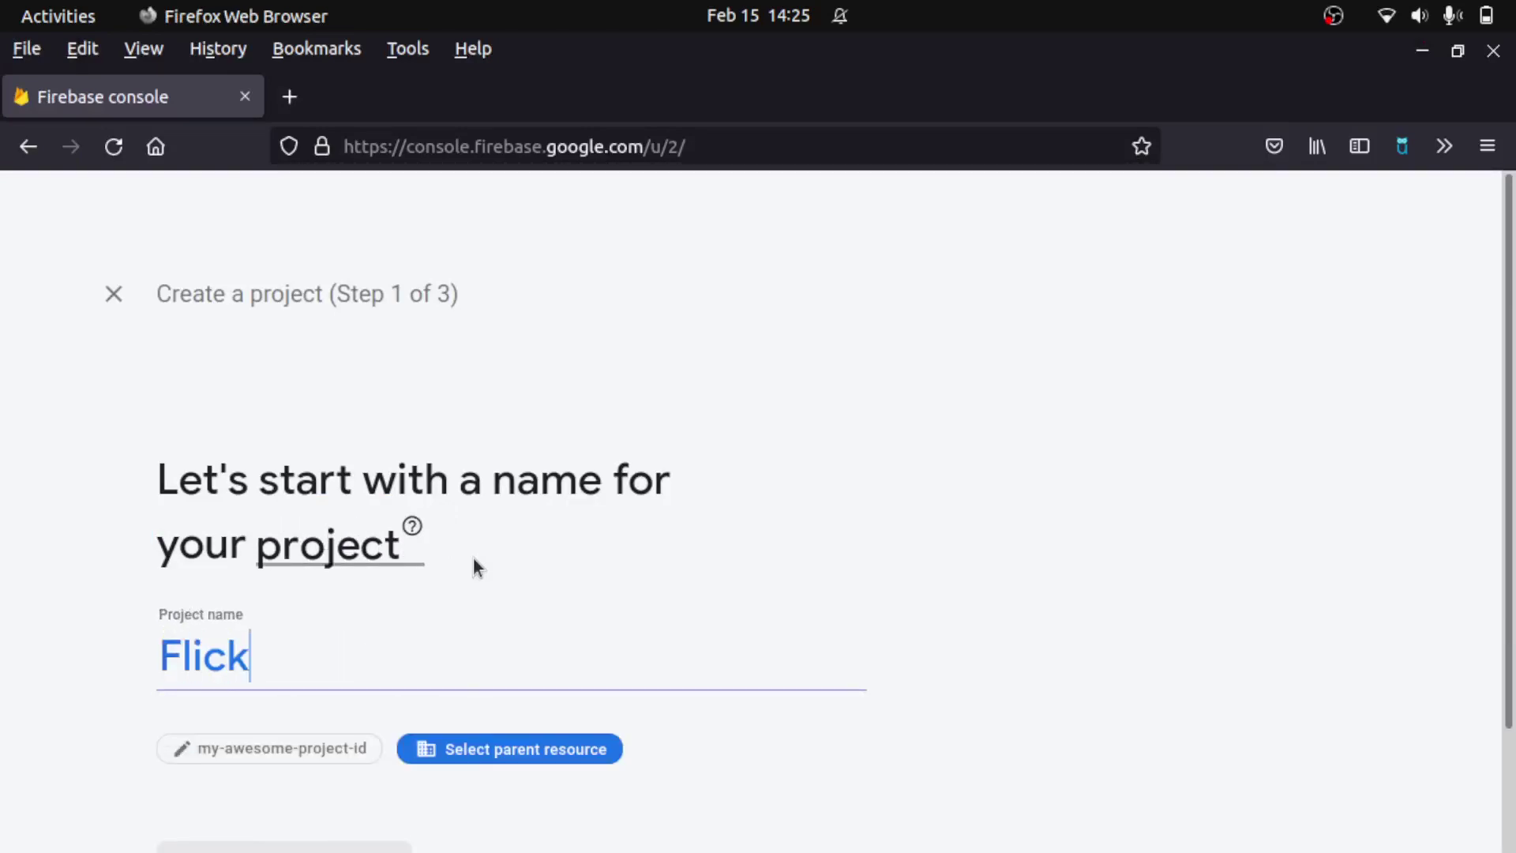
pyautogui.write('r-Instadeq')
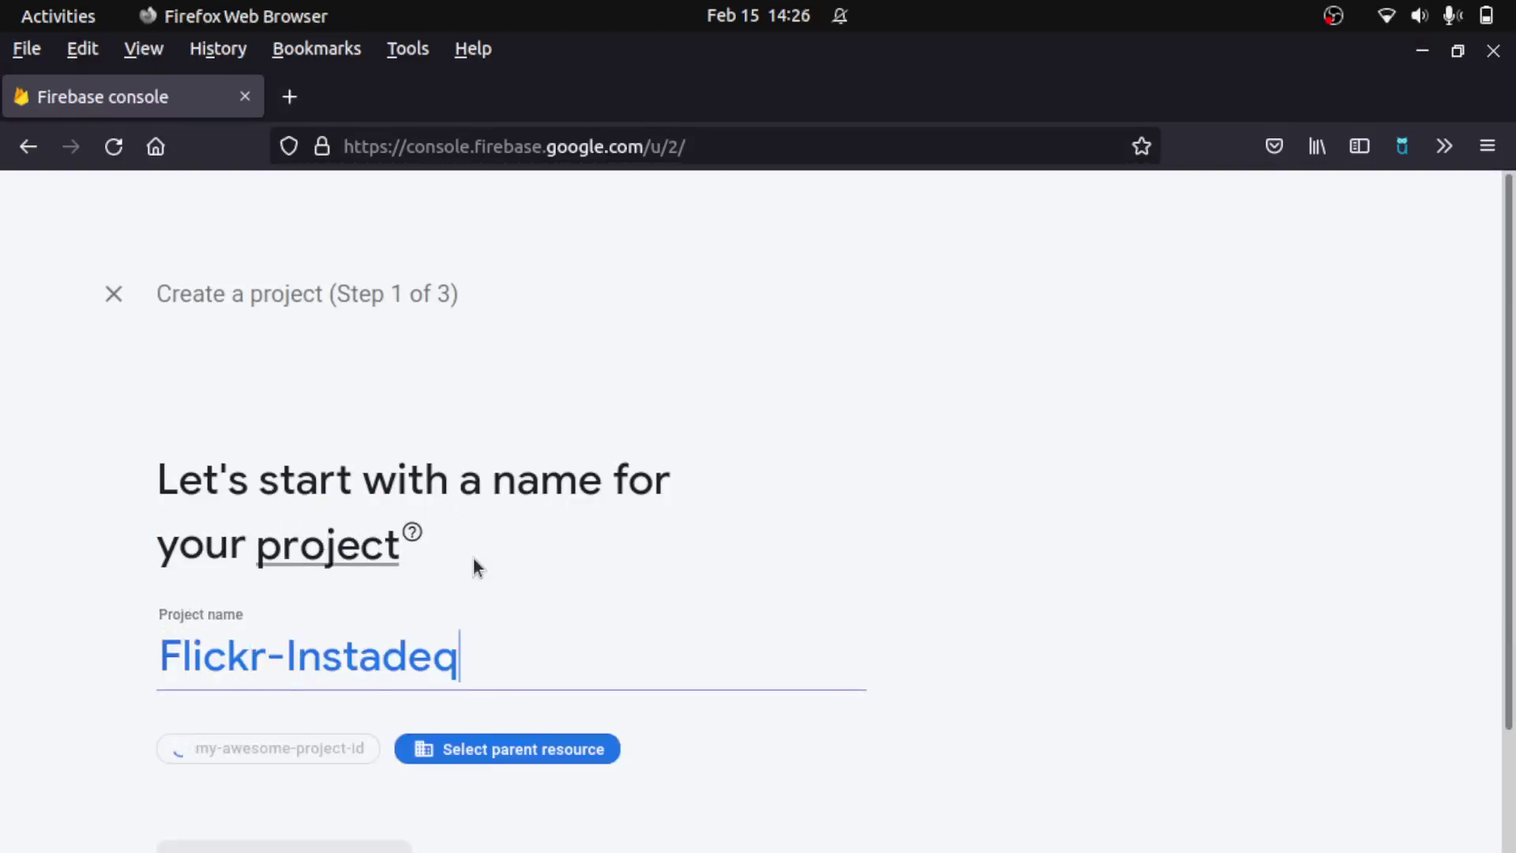
pyautogui.scroll(-2, 472, 556)
pyautogui.click(346, 752)
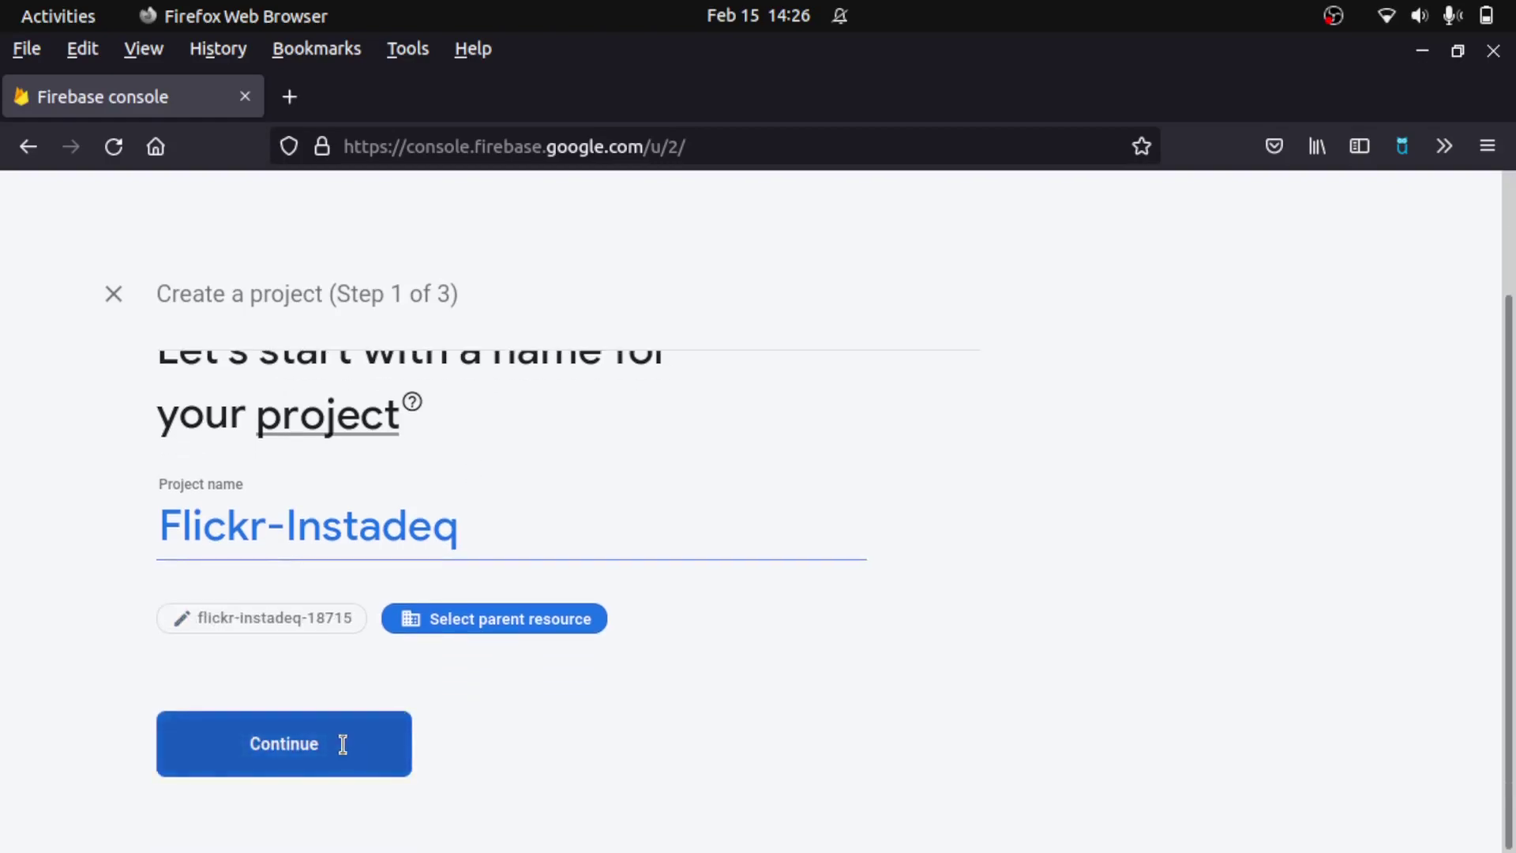
# Disable Google Analytics for the new project, create it and continue to its overview.
pyautogui.scroll(-5, 366, 663)
pyautogui.click(304, 638)
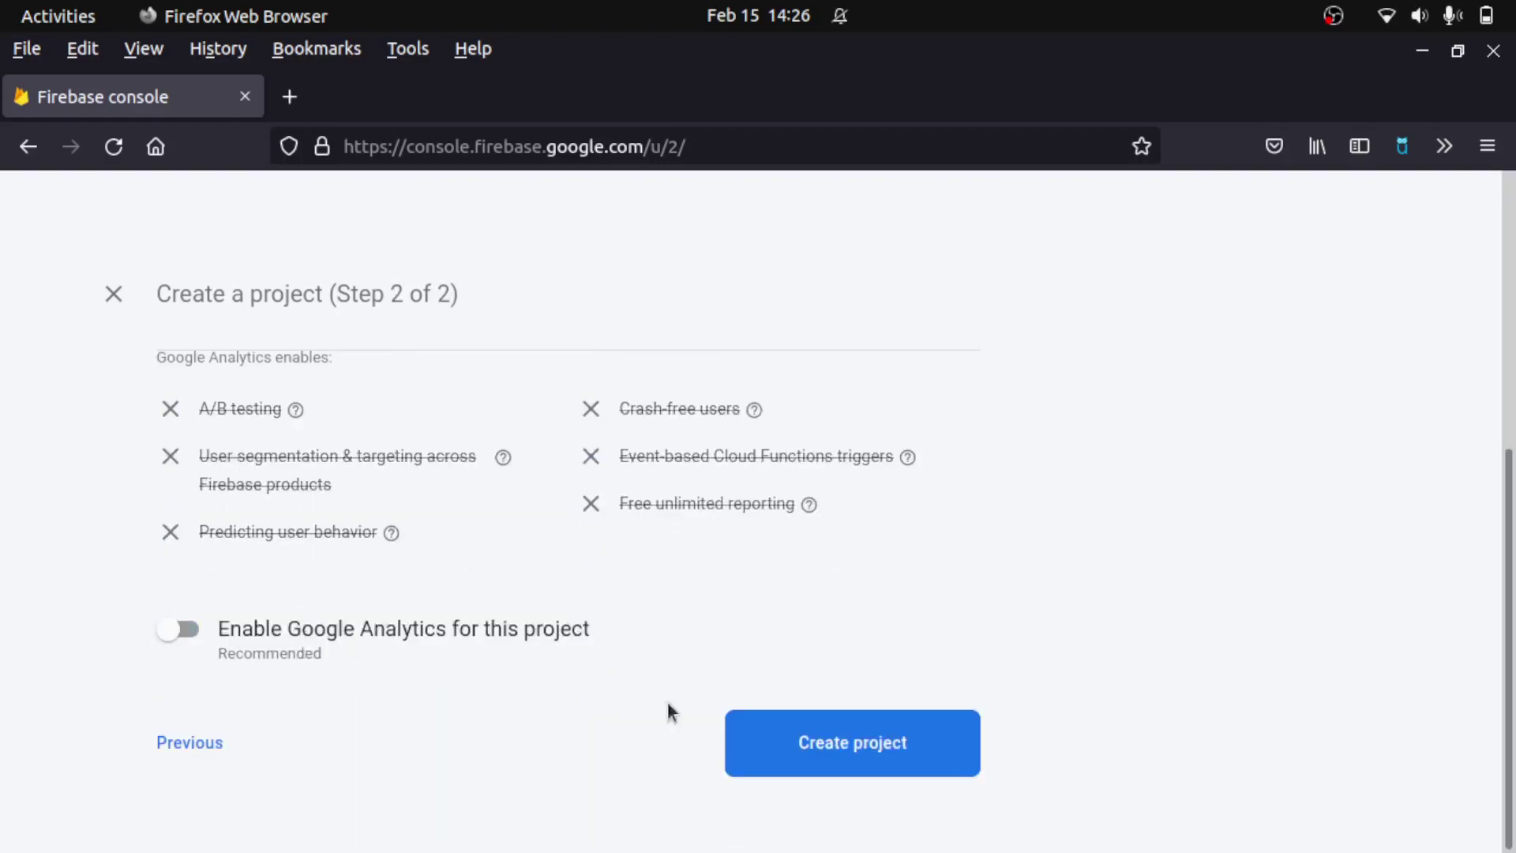
pyautogui.click(772, 741)
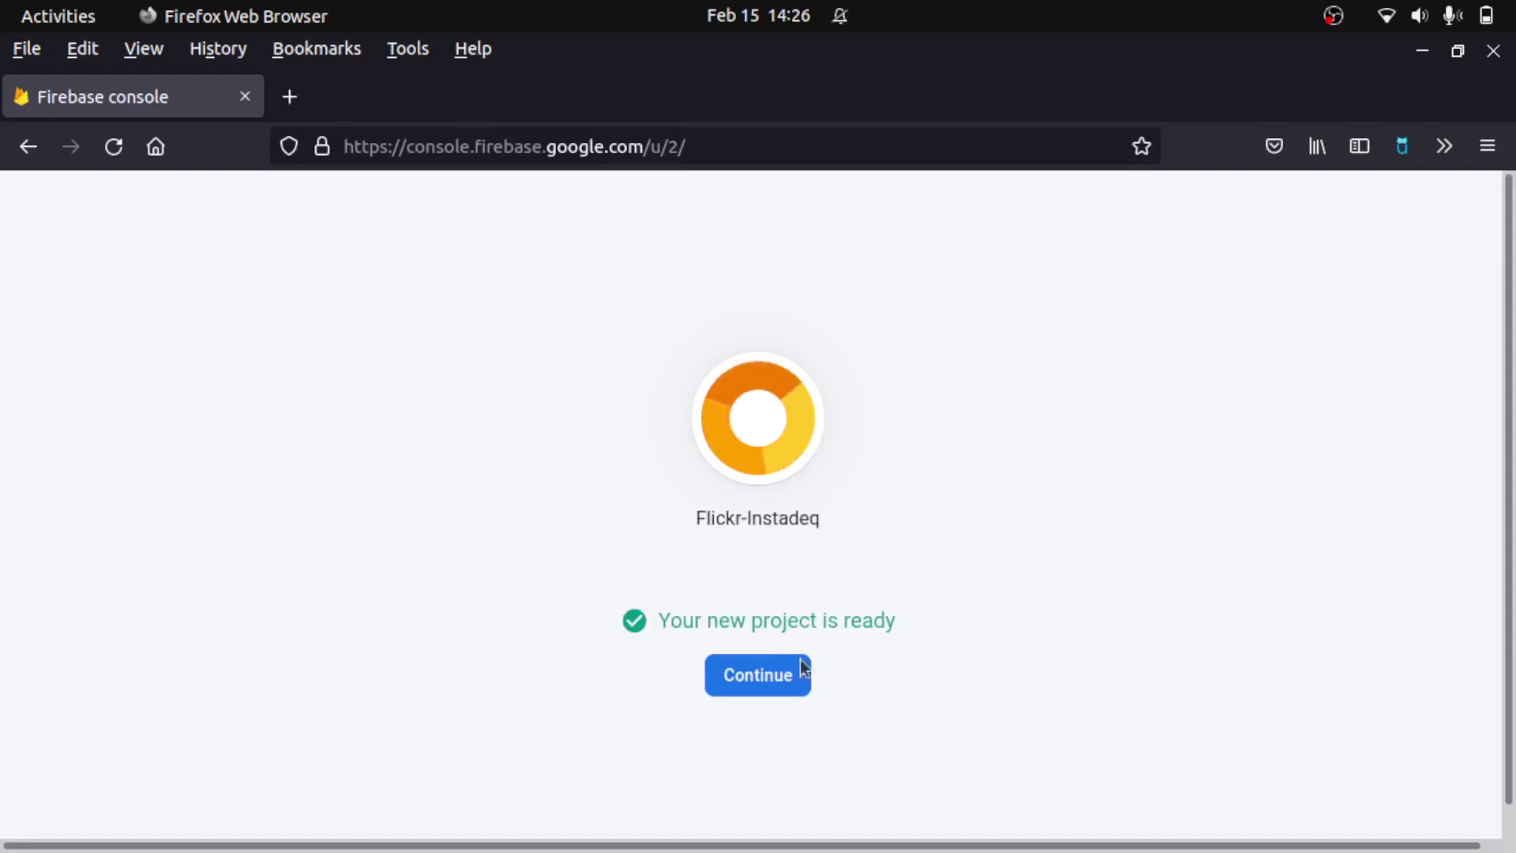
pyautogui.click(764, 691)
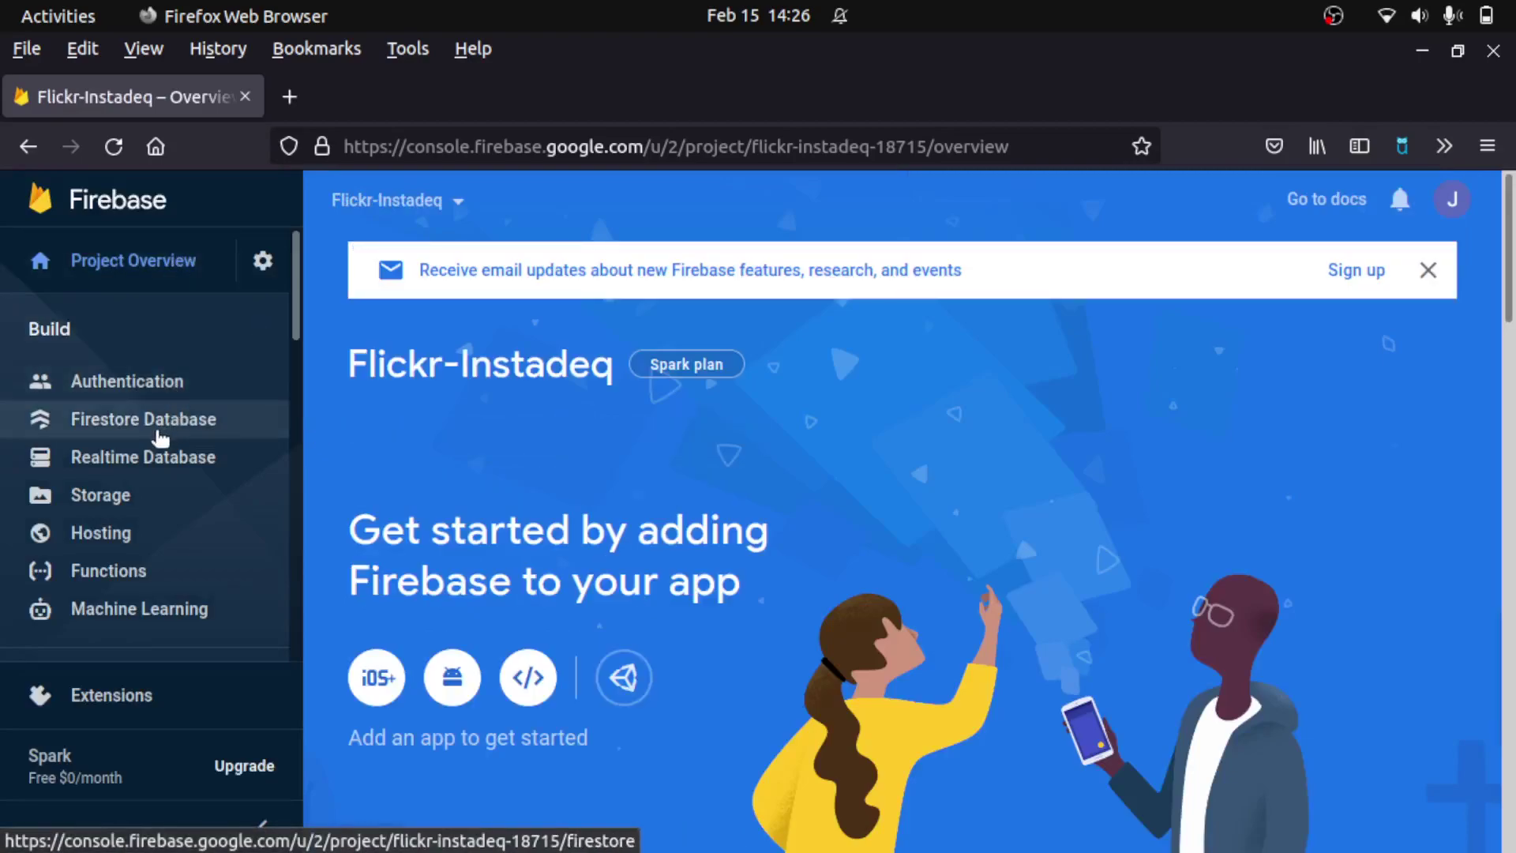
# Create a Cloud Firestore database for the project in test mode at location nam5 (us-central), retrying the enabling once.
pyautogui.click(164, 434)
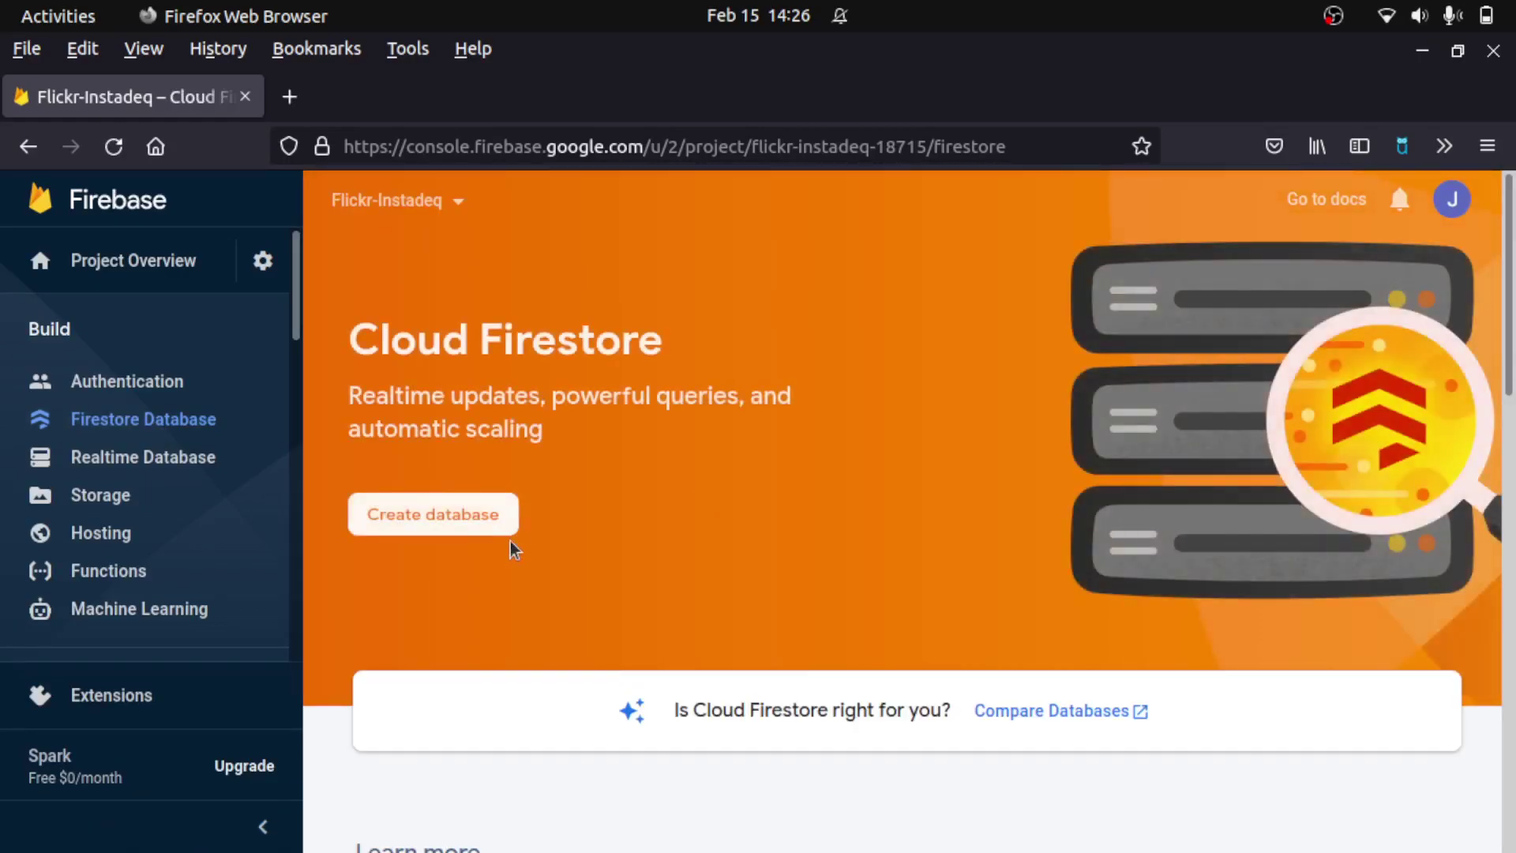
pyautogui.click(458, 528)
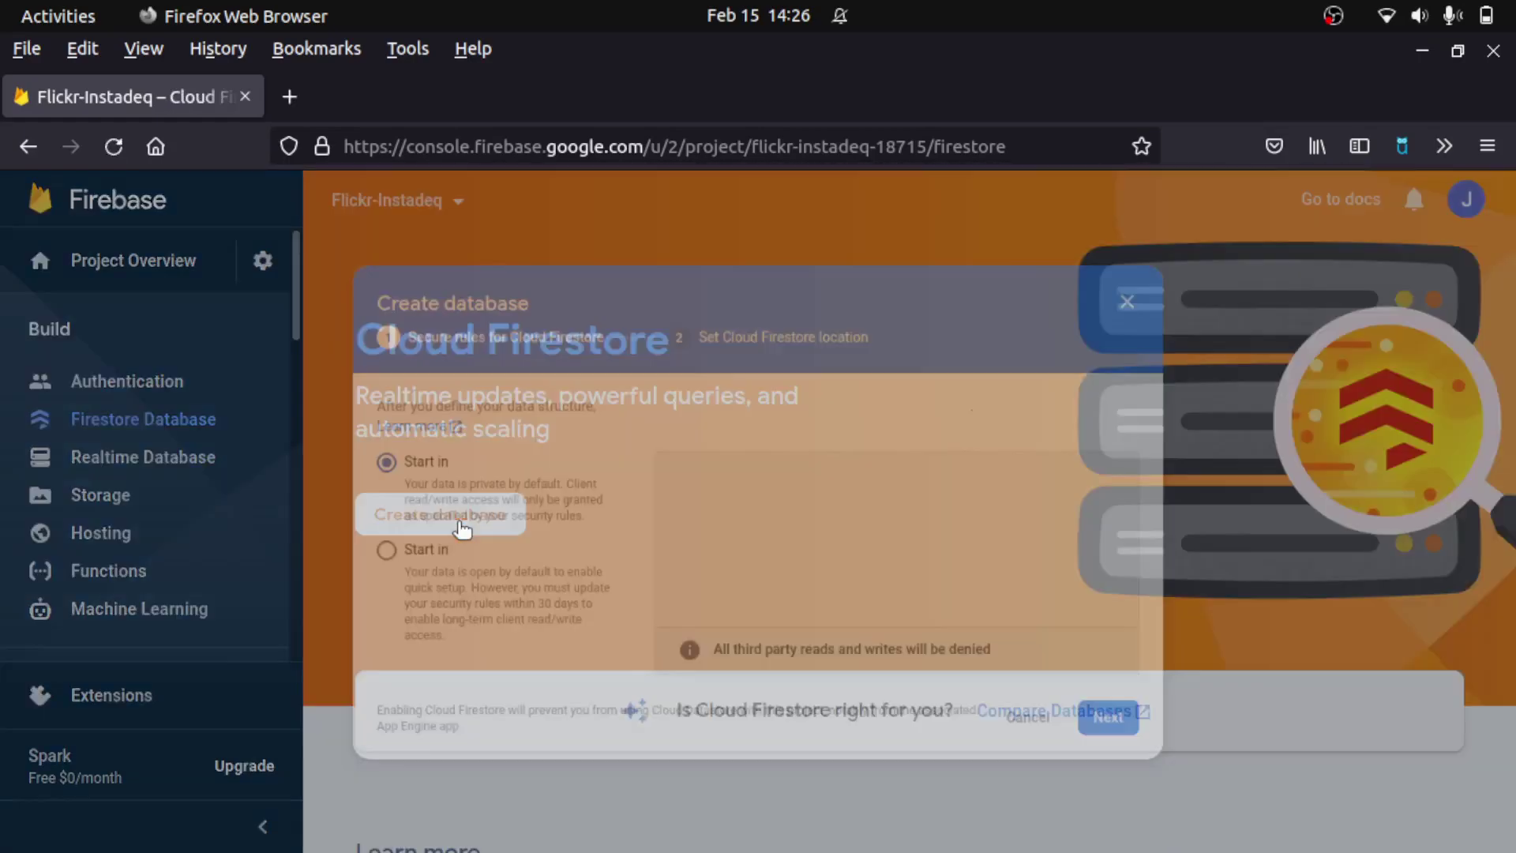
pyautogui.click(352, 544)
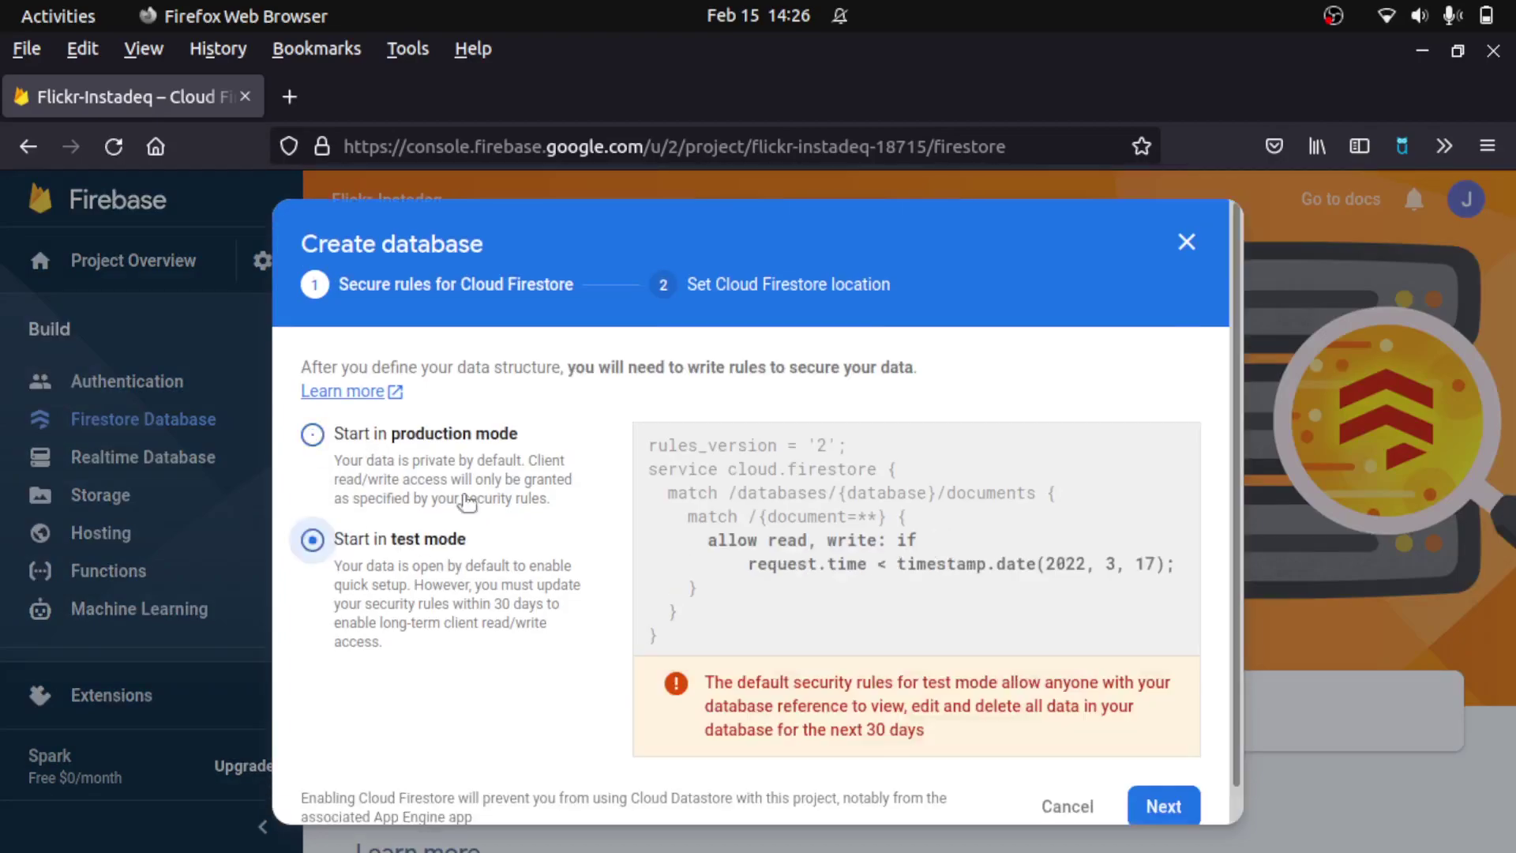
pyautogui.click(1166, 809)
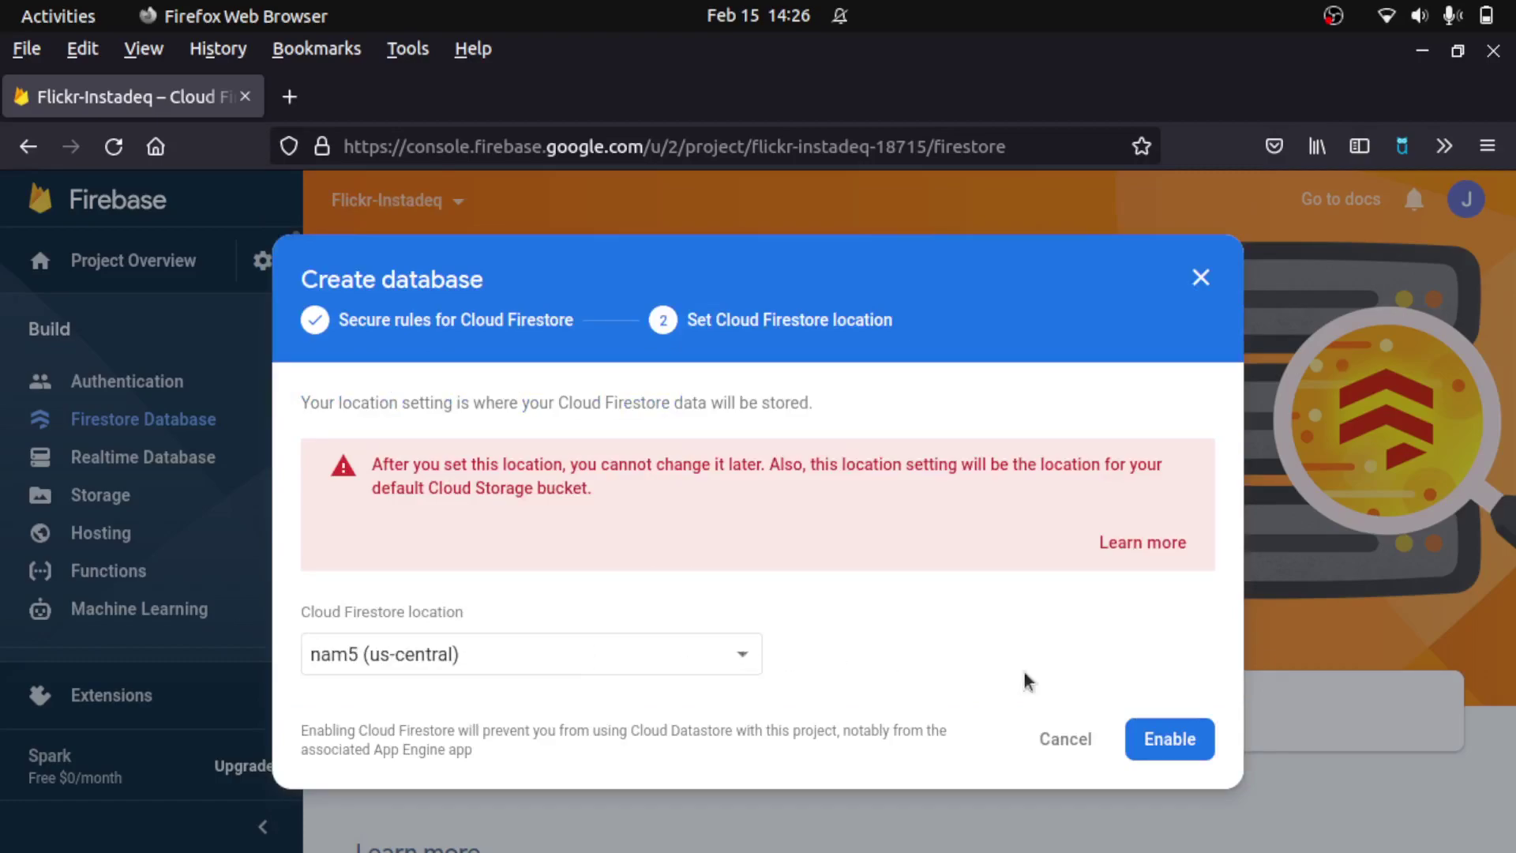
pyautogui.click(1175, 739)
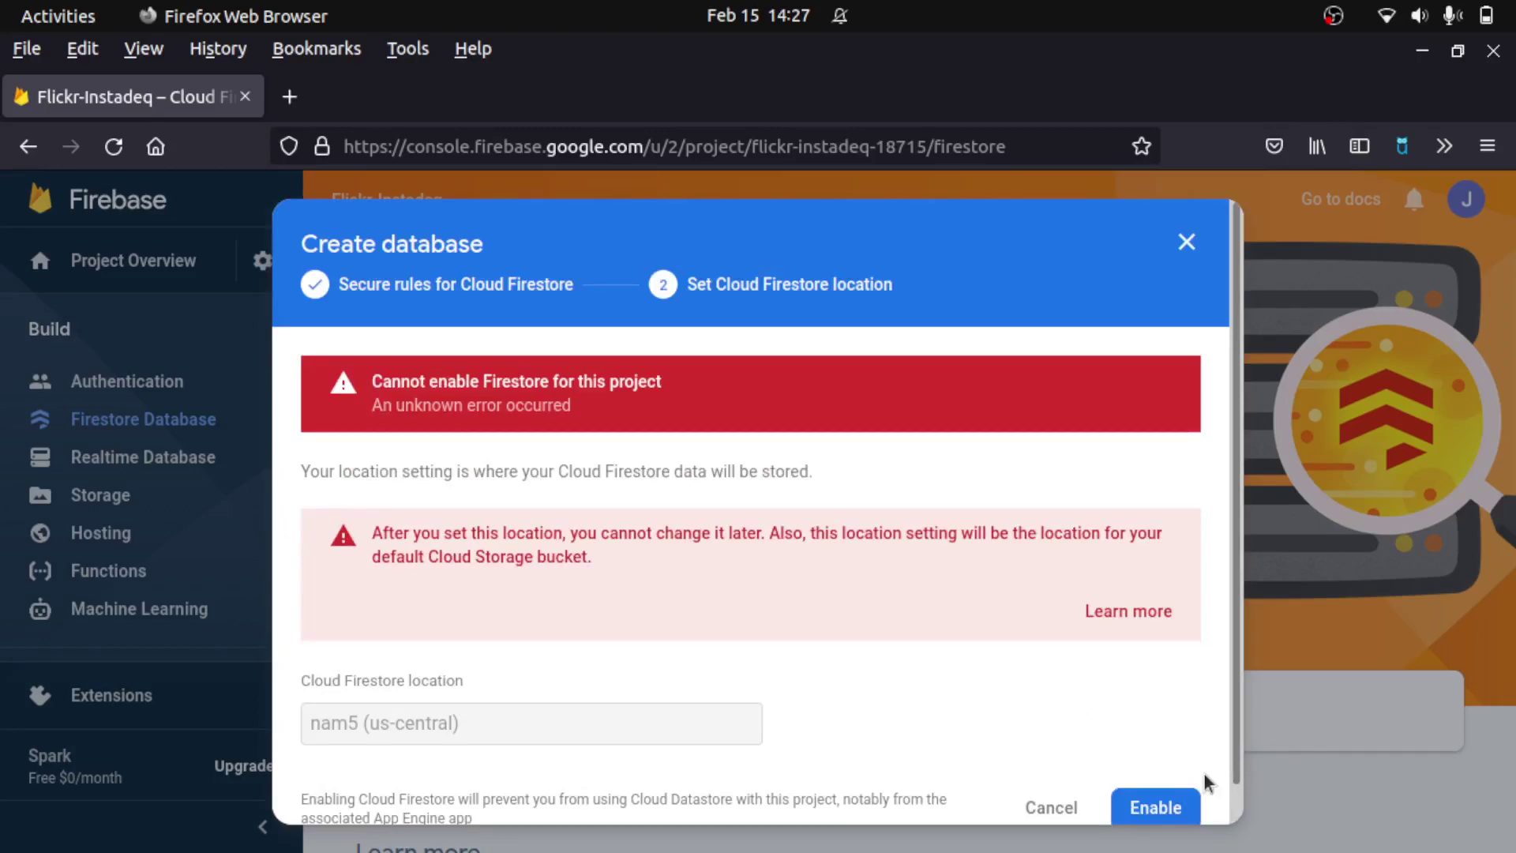
pyautogui.click(1167, 807)
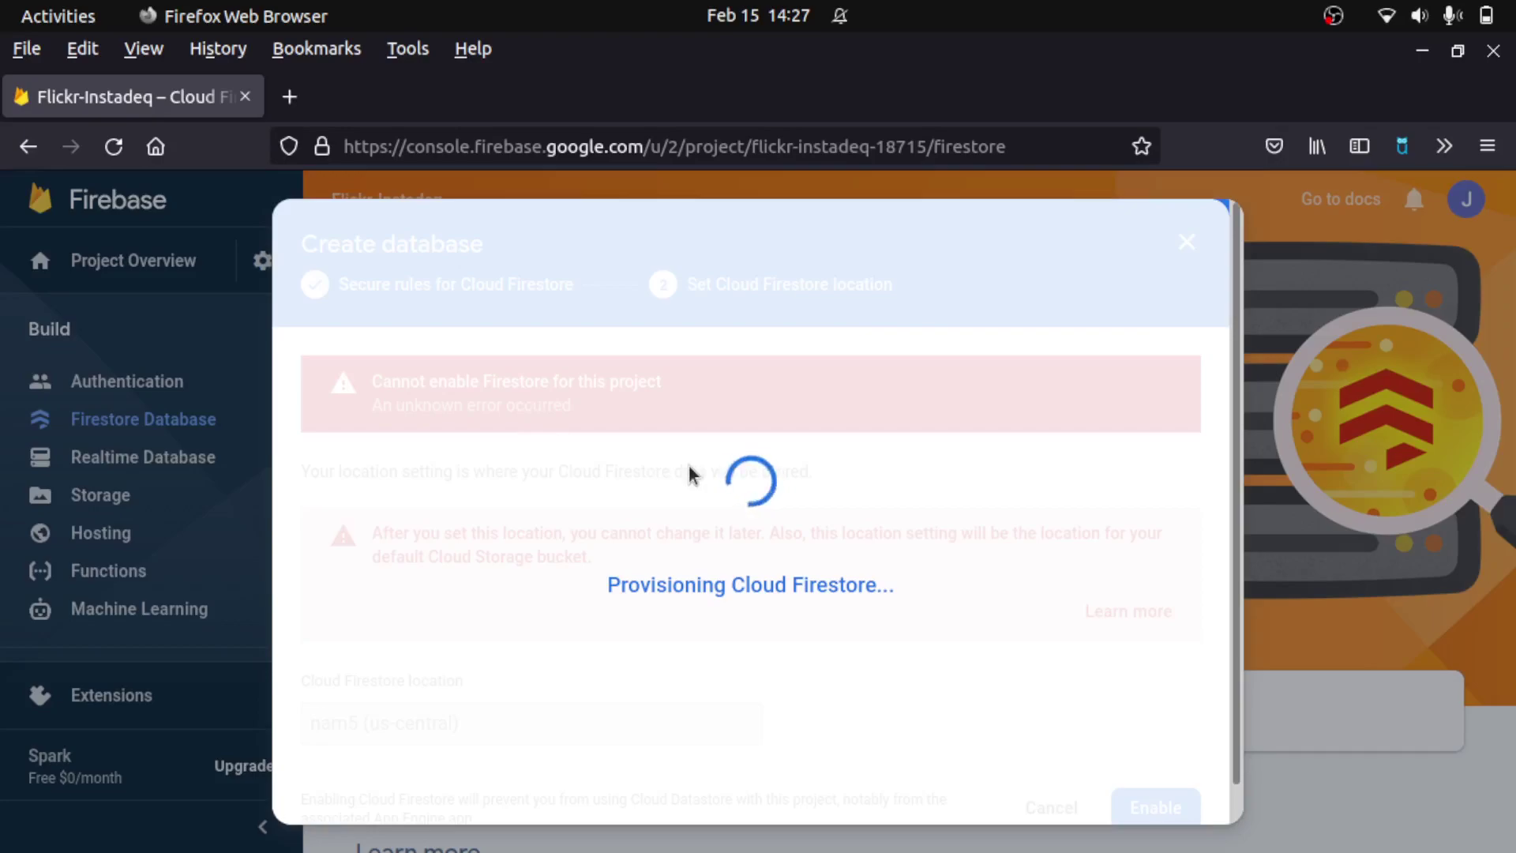
pyautogui.scroll(-1, 994, 665)
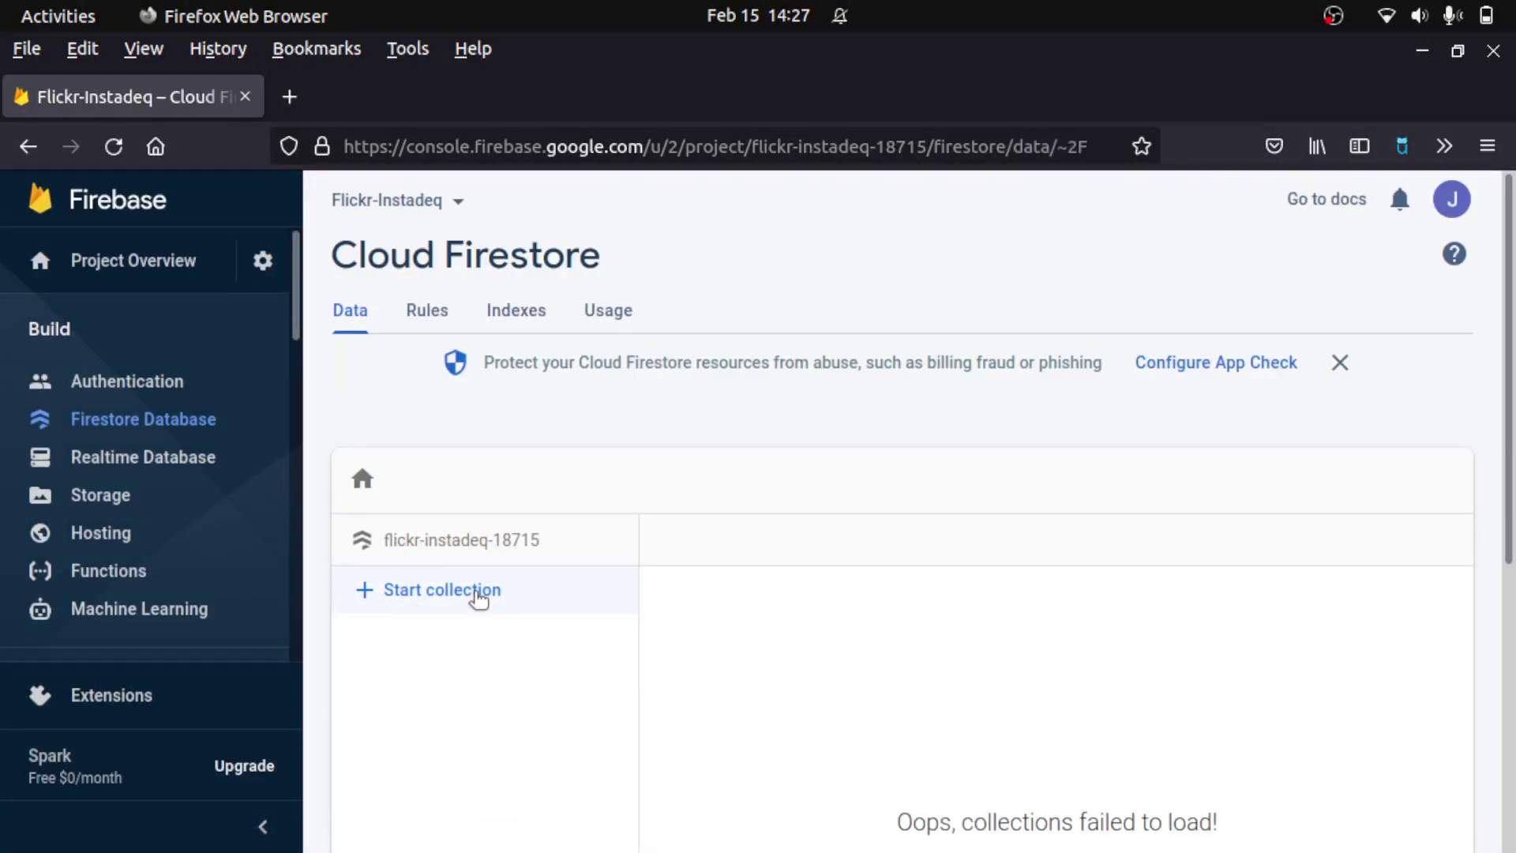
# Start a root collection with the ID photos and give its first document an automatic ID.
pyautogui.click(479, 598)
pyautogui.click(533, 569)
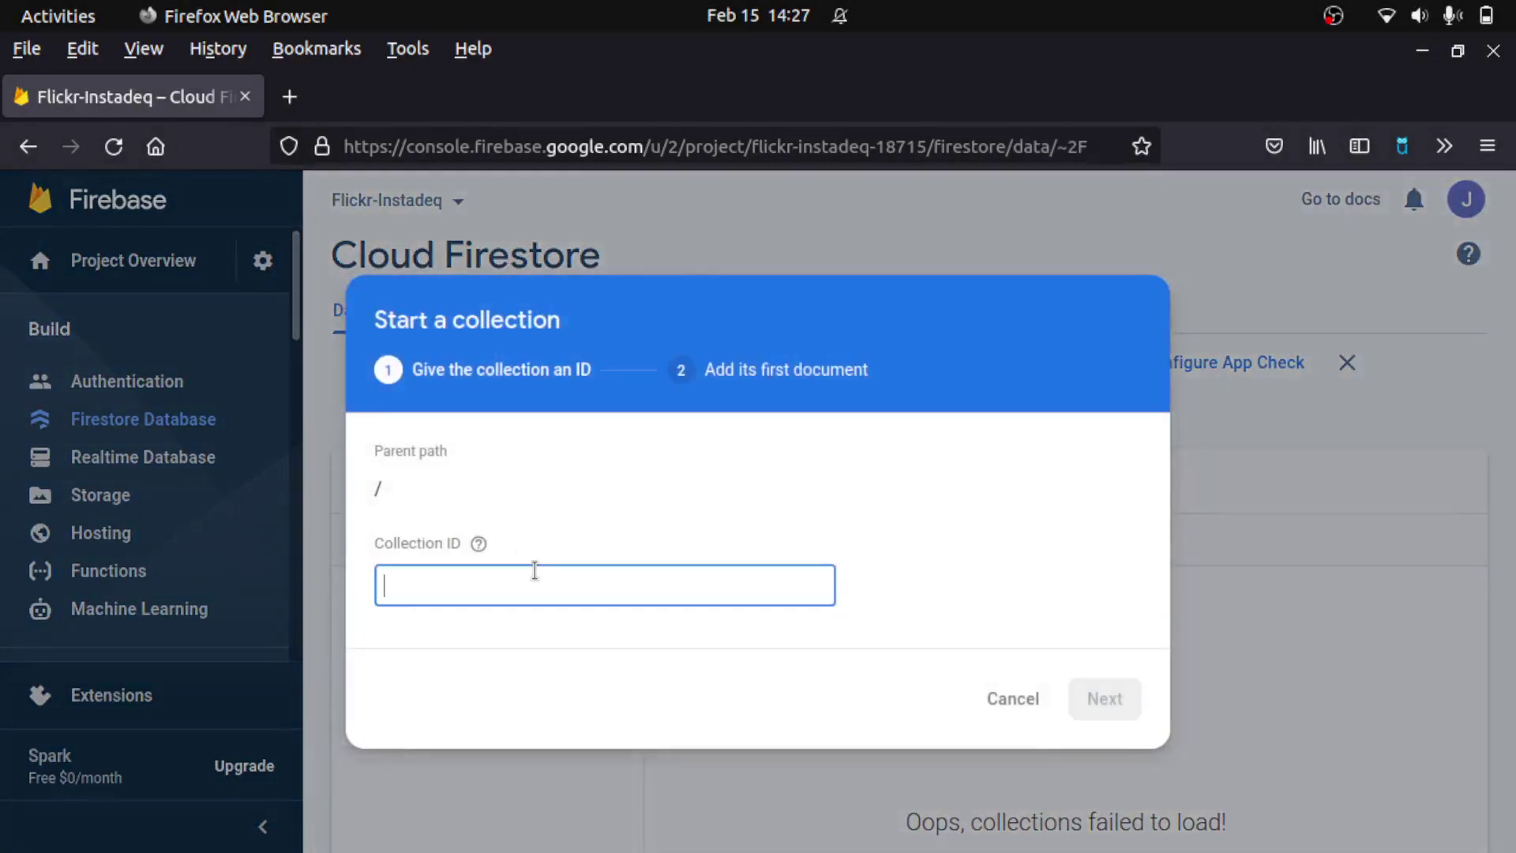
pyautogui.write('photos')
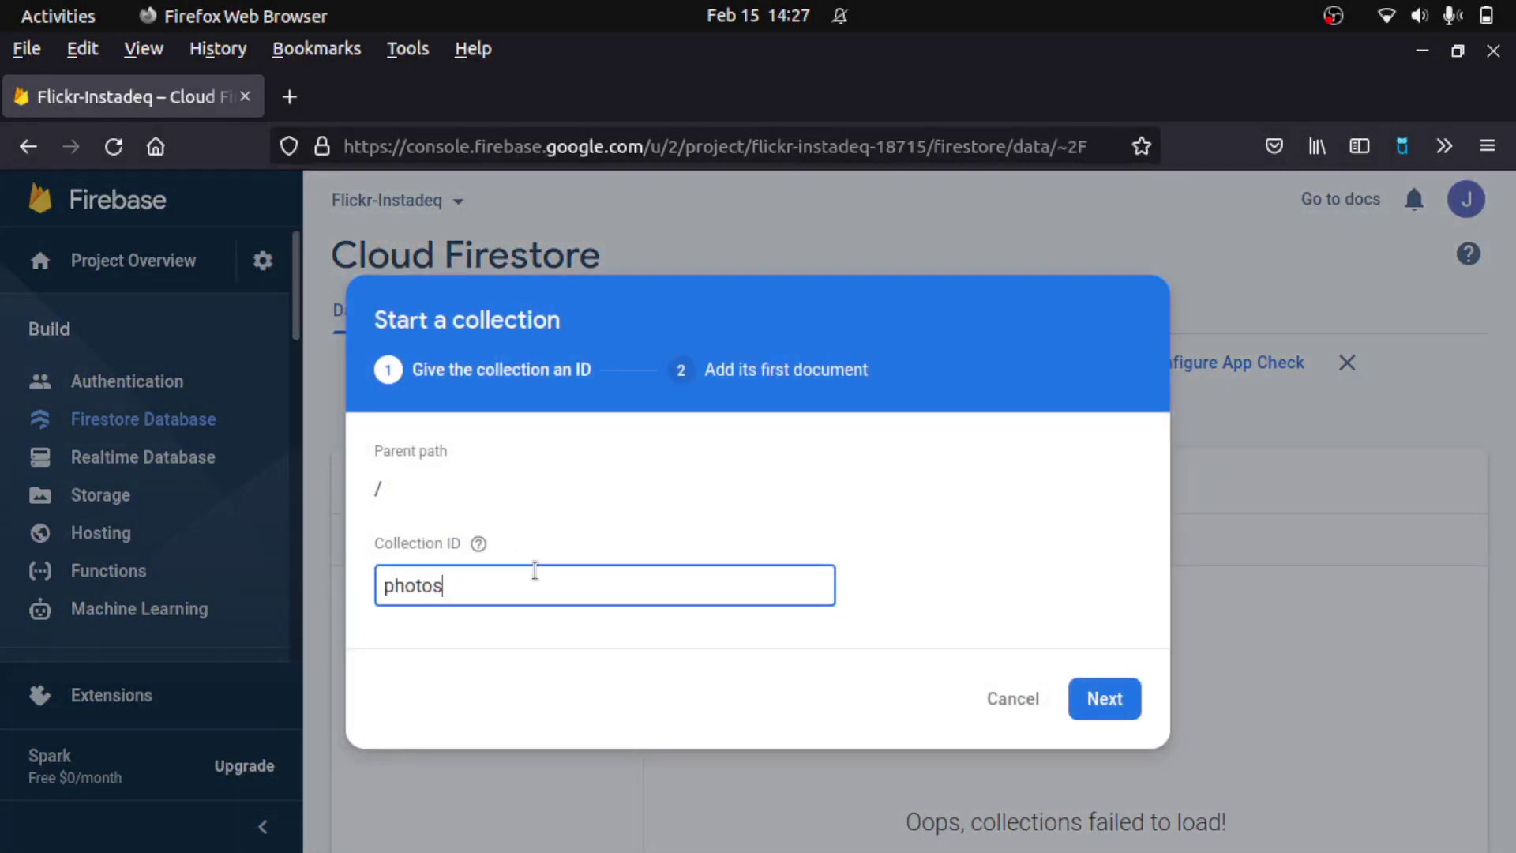
pyautogui.click(1136, 706)
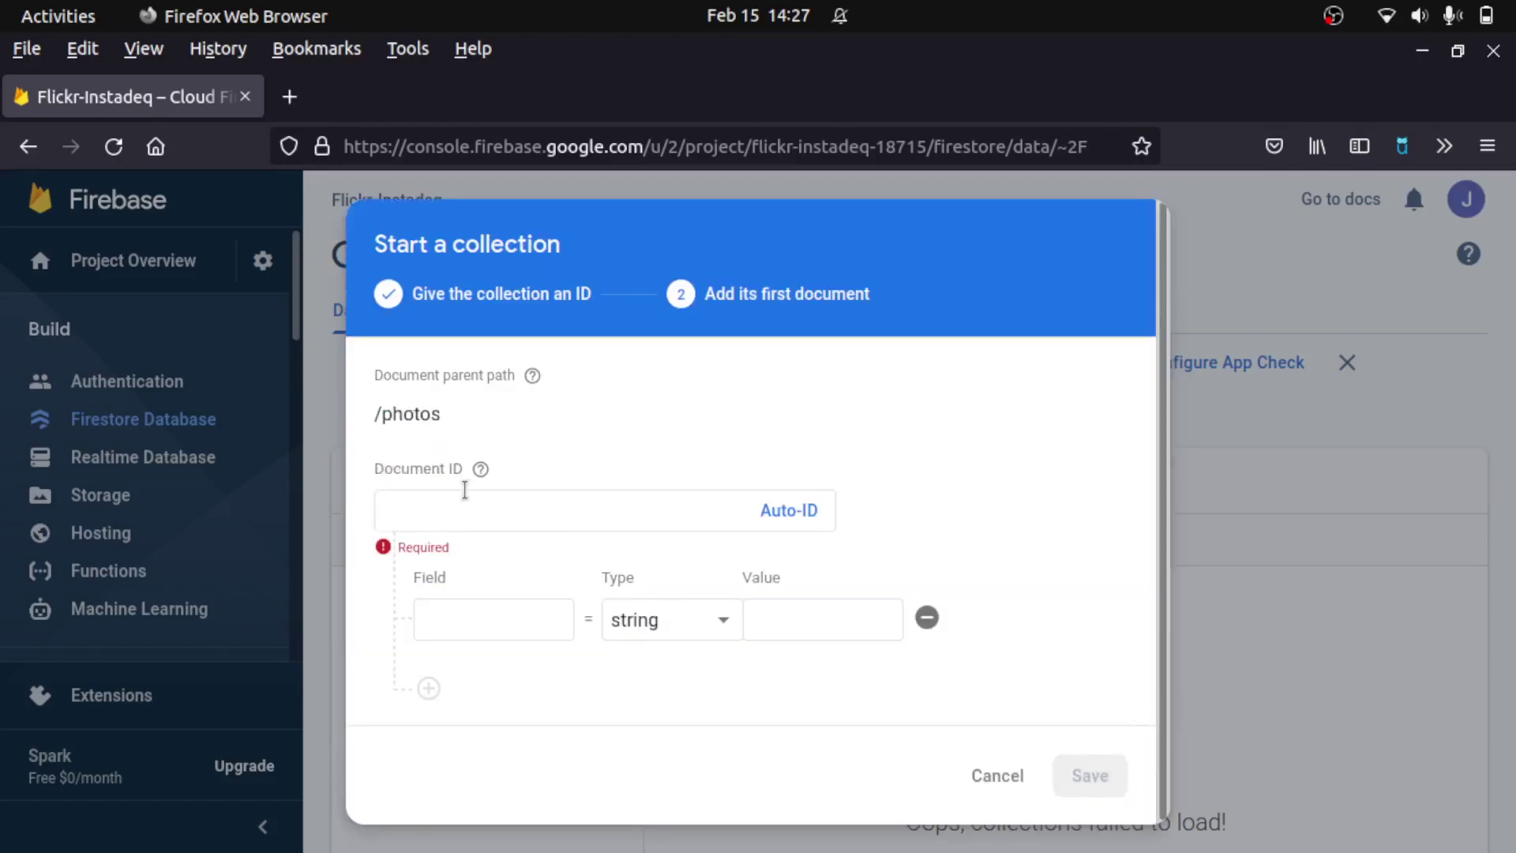
pyautogui.click(805, 511)
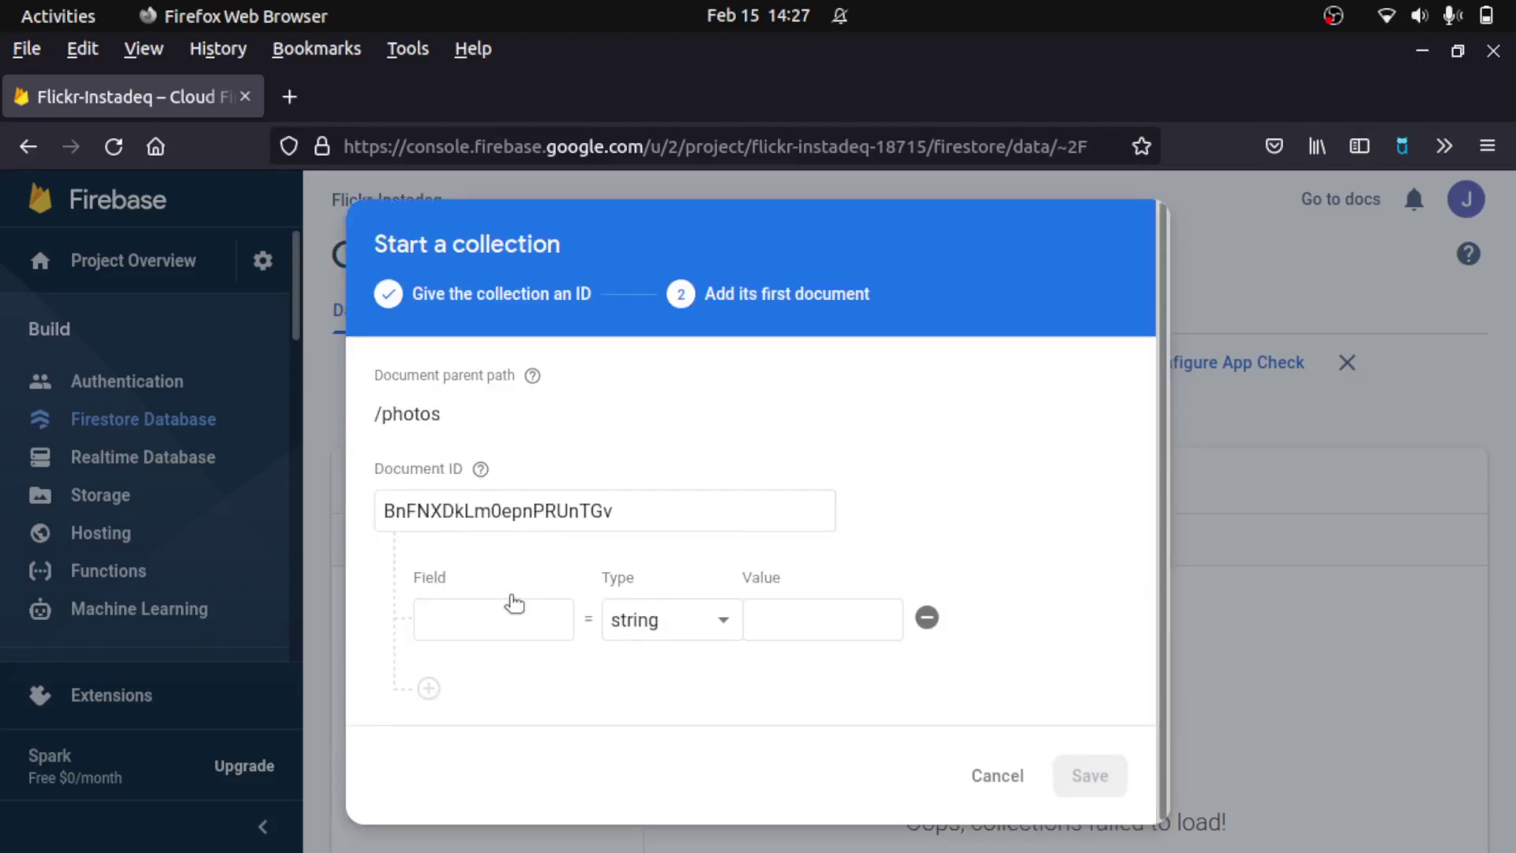
# Define the first document's faves field as a number with the value 101.
pyautogui.click(524, 619)
pyautogui.write('faves')
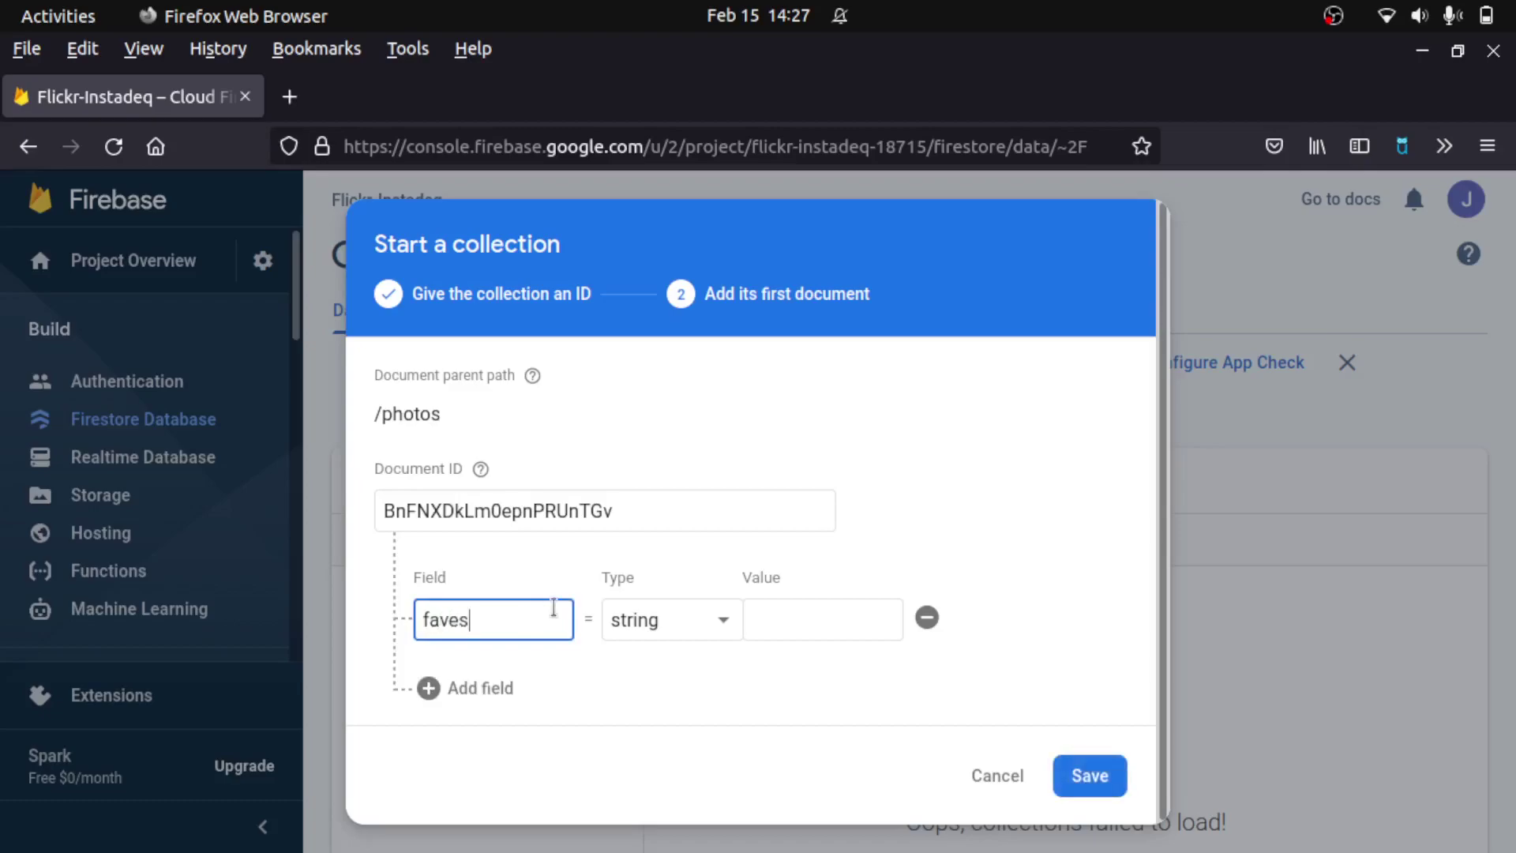
pyautogui.click(627, 624)
pyautogui.click(630, 378)
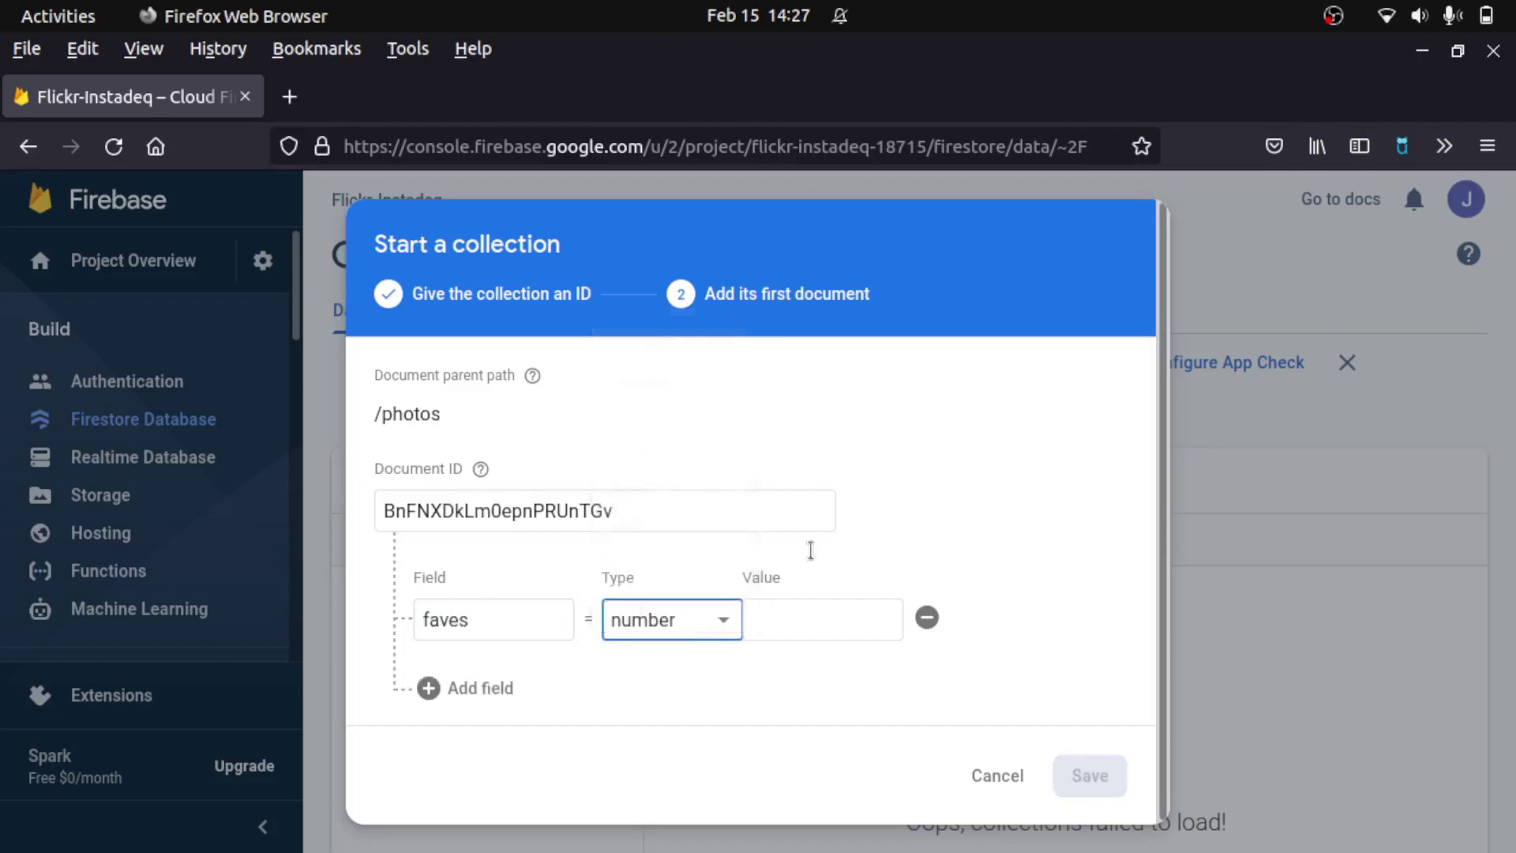
pyautogui.click(837, 607)
pyautogui.write('101')
# Add a string field title with the value Sunset in Lisbon to the document.
pyautogui.click(450, 688)
pyautogui.click(500, 718)
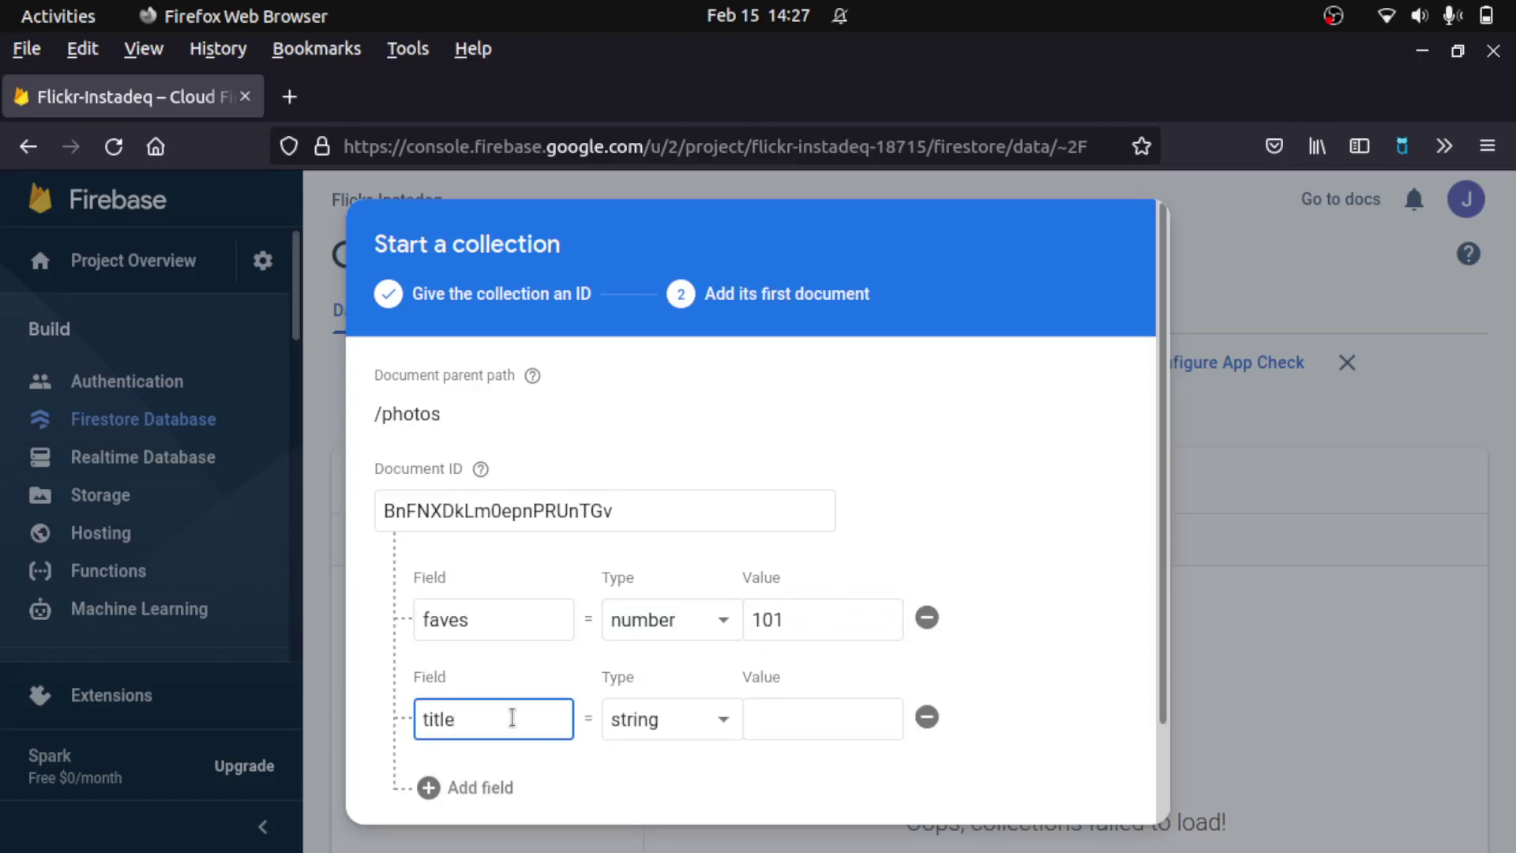
pyautogui.click(833, 722)
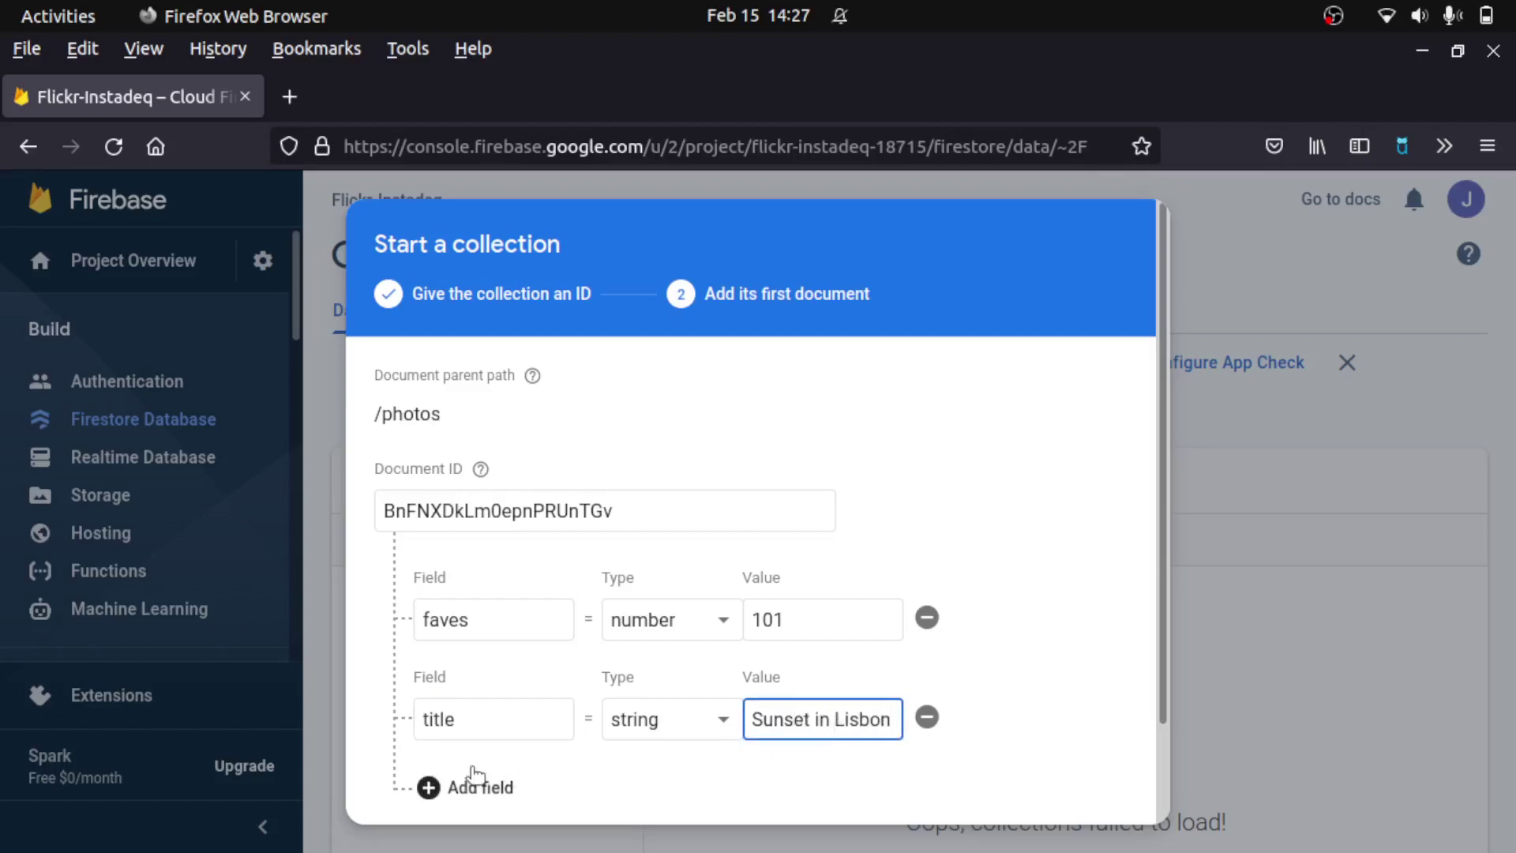
# Add a number field lat with the value 9.38 to the document.
pyautogui.click(458, 787)
pyautogui.scroll(-3, 490, 711)
pyautogui.click(500, 614)
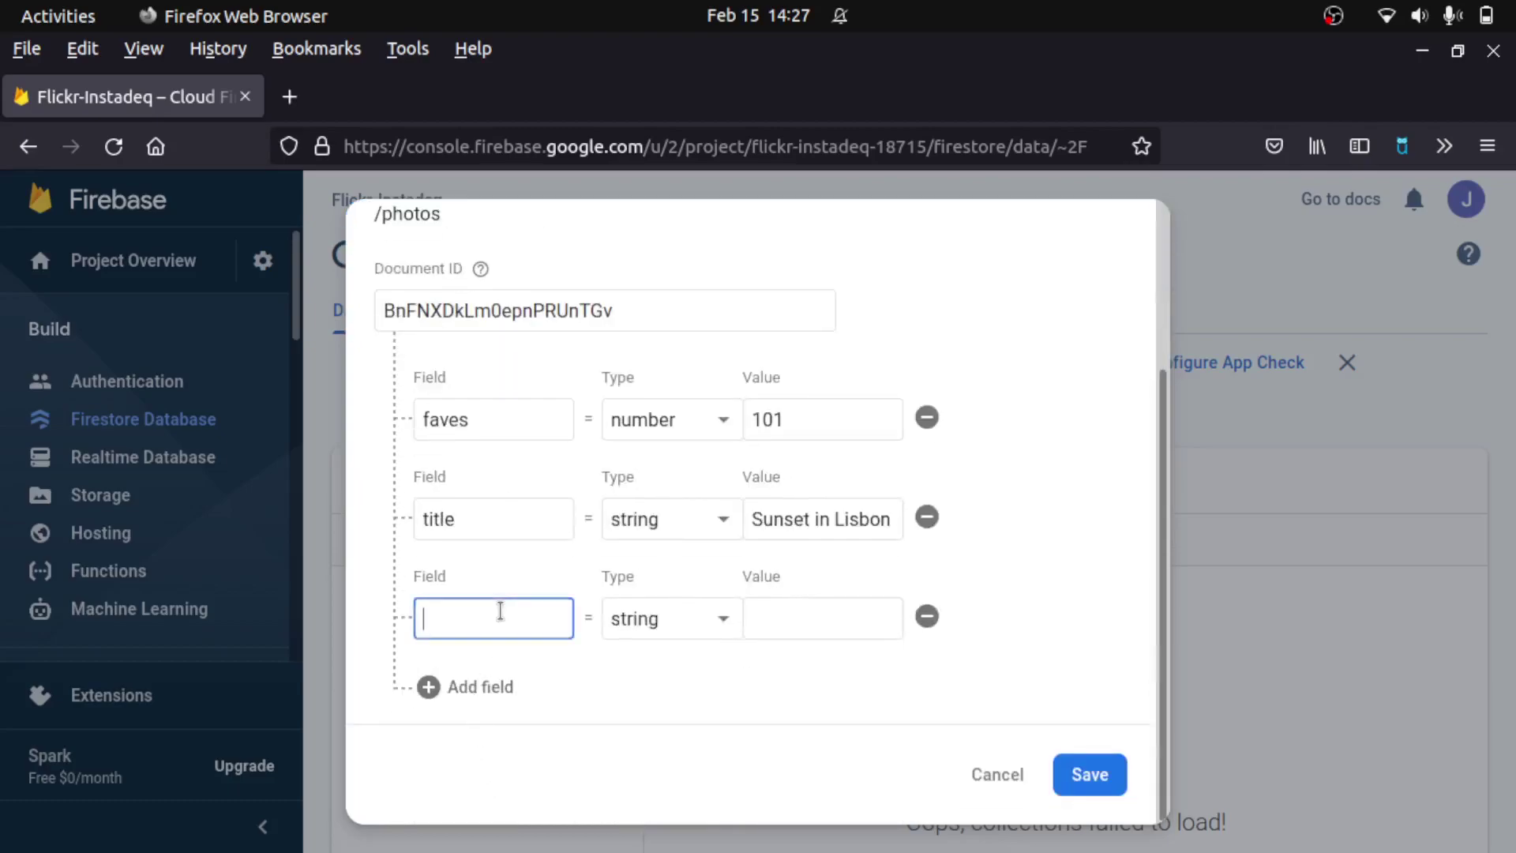
pyautogui.click(686, 636)
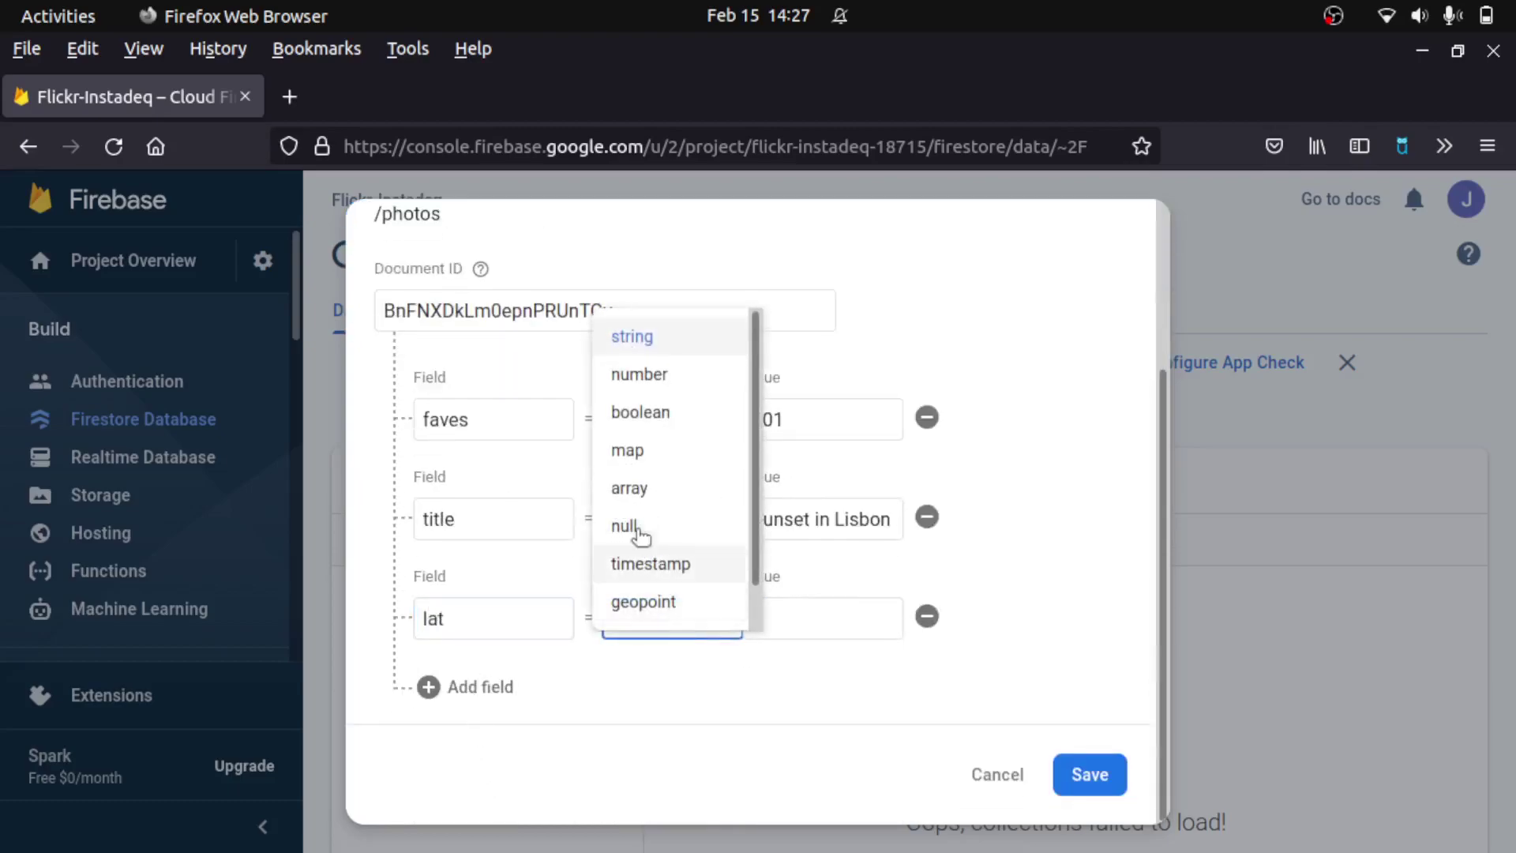
pyautogui.click(649, 376)
pyautogui.click(879, 631)
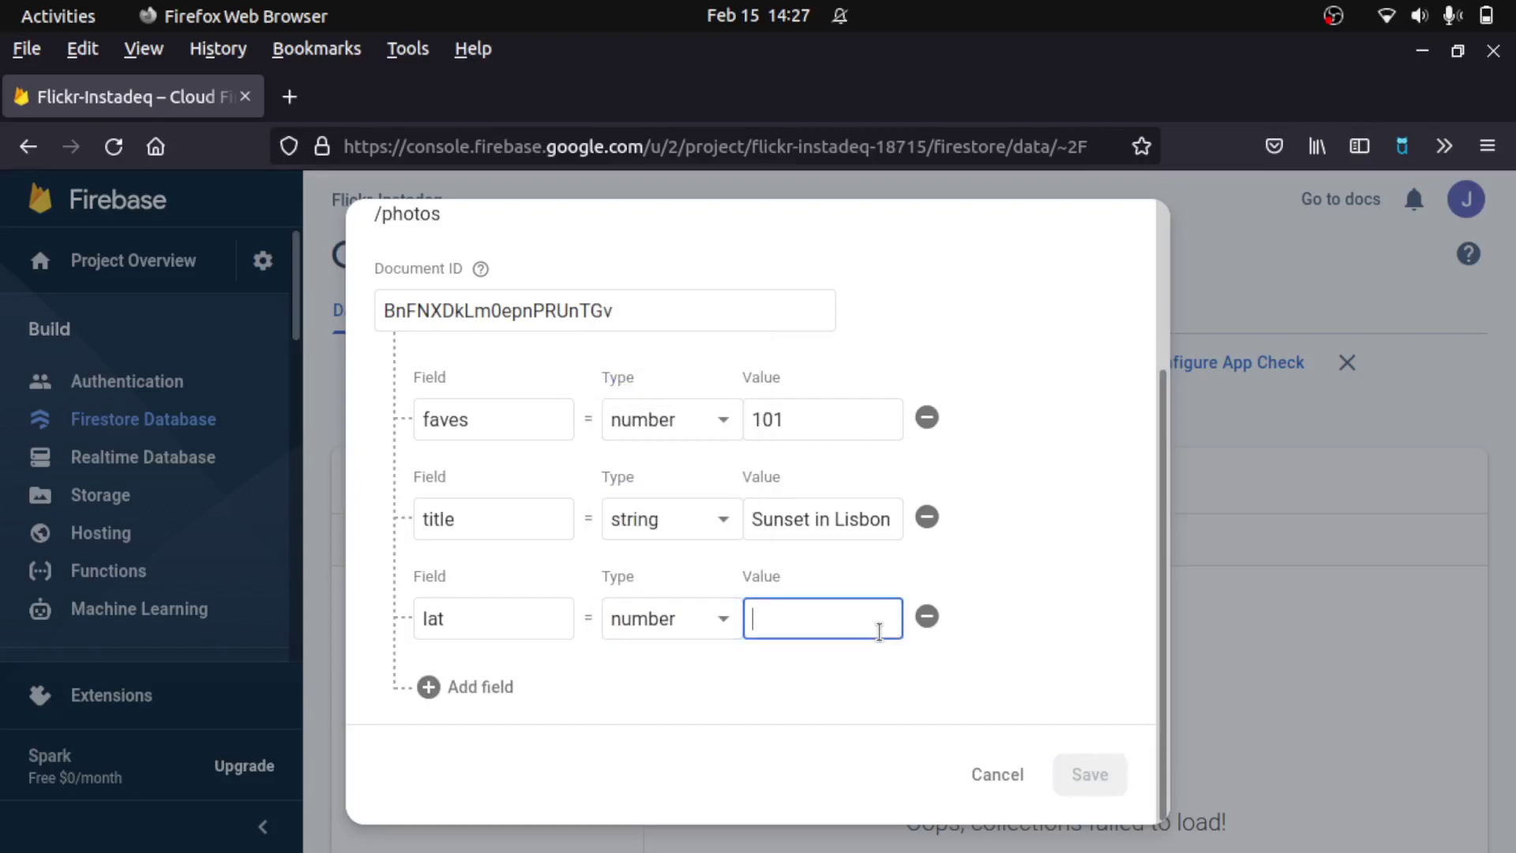
pyautogui.write('9')
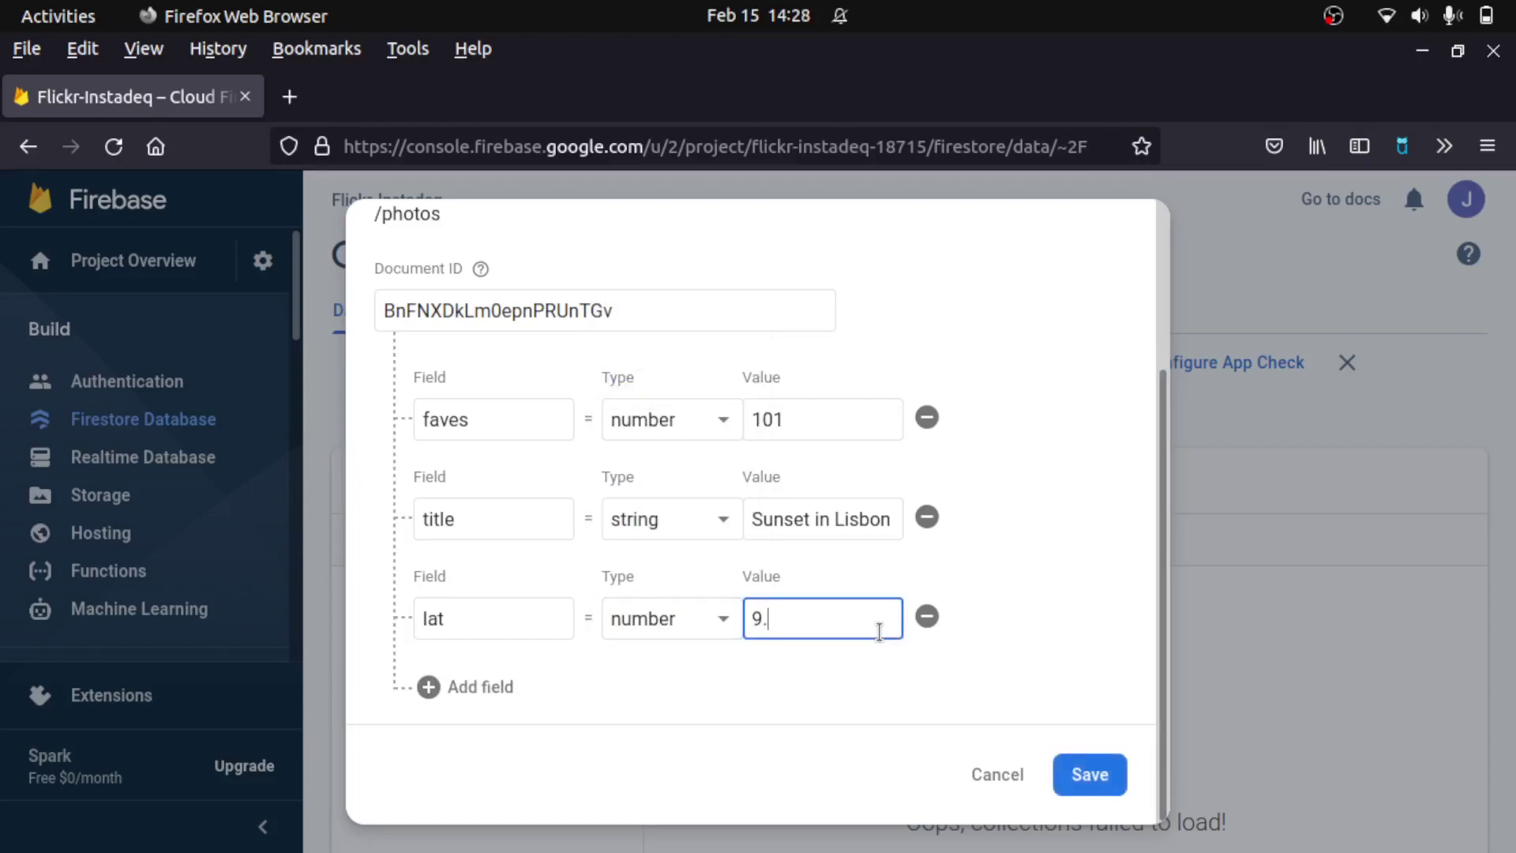
pyautogui.write('.38')
# Add a number field lon with the value 36 and save the photos collection's first document.
pyautogui.click(474, 686)
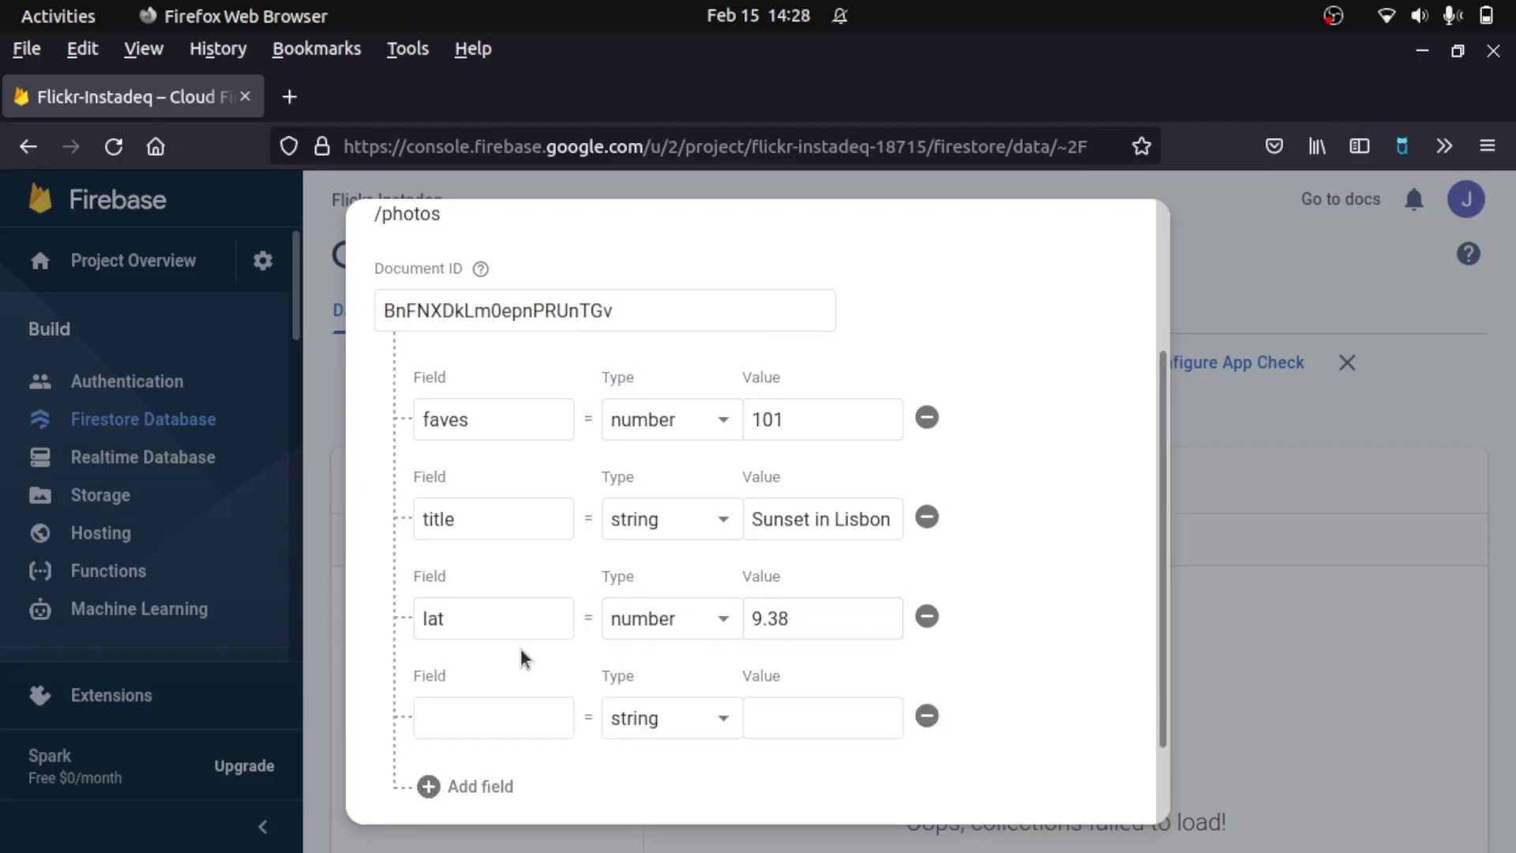
pyautogui.click(482, 703)
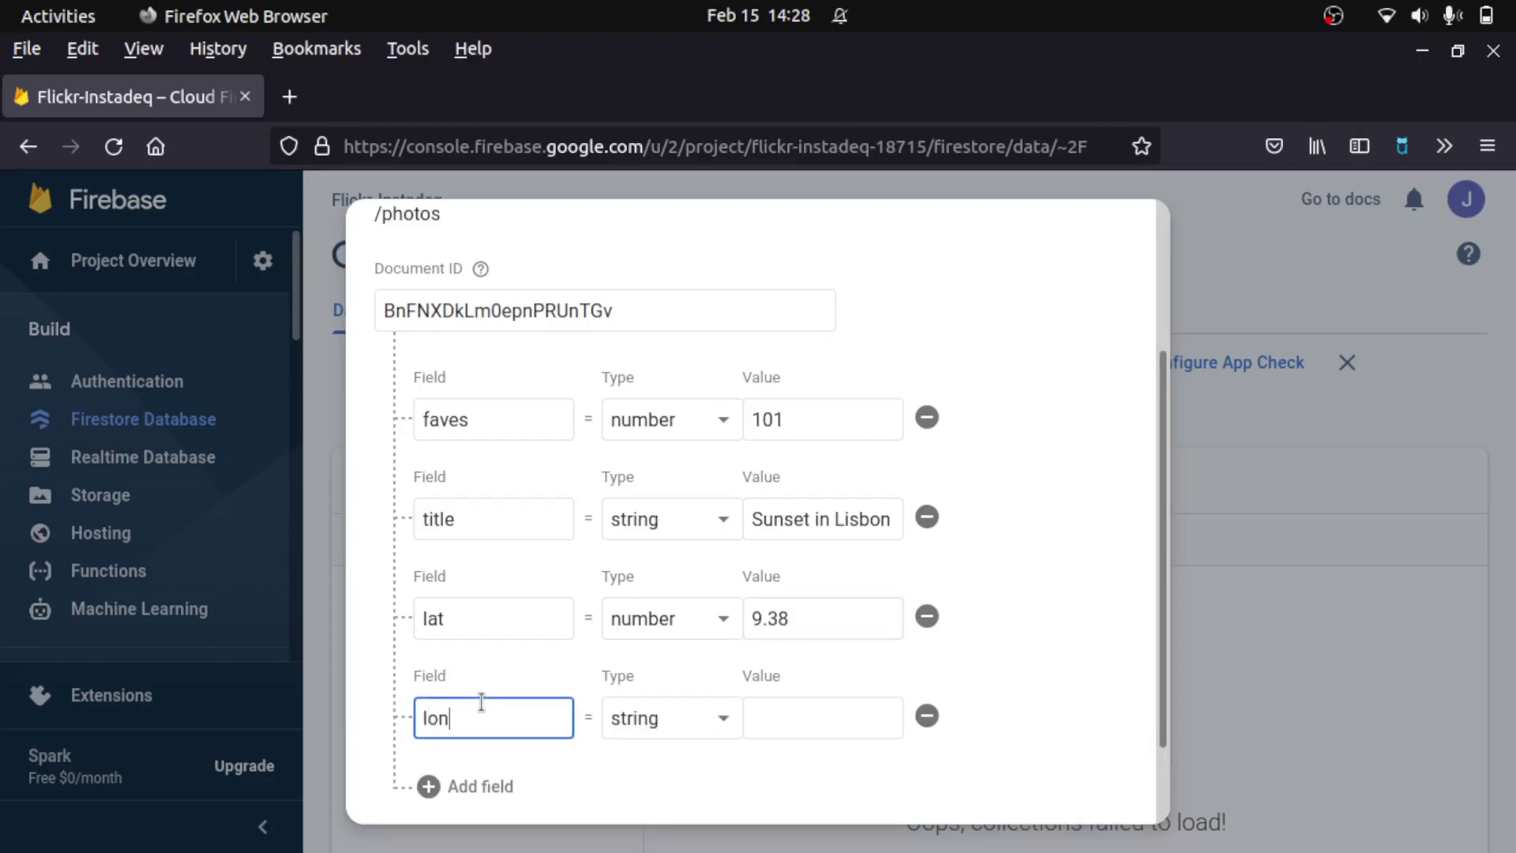
pyautogui.click(653, 721)
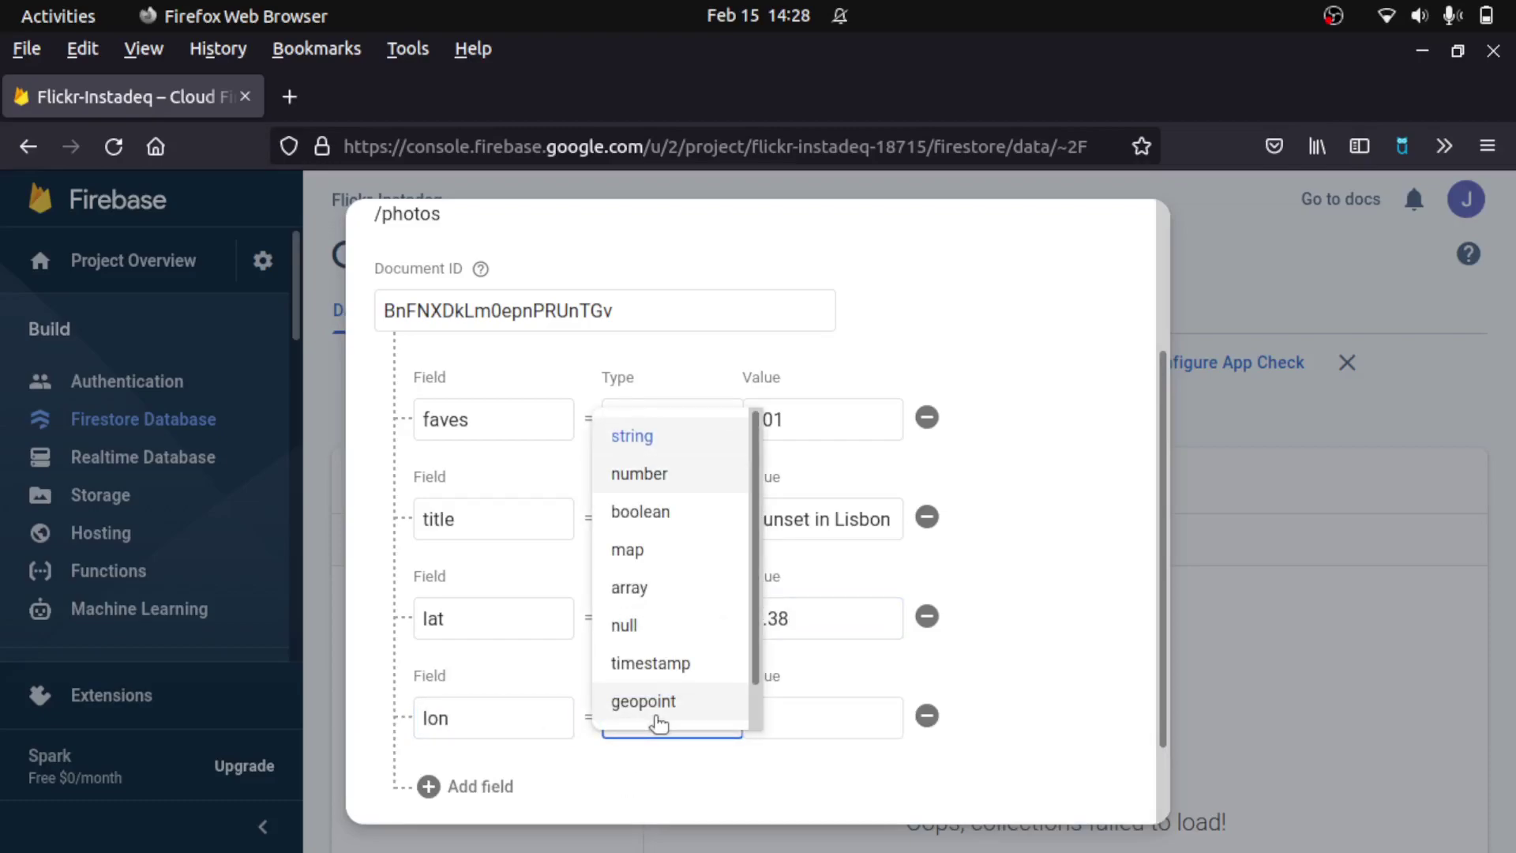
pyautogui.click(624, 476)
pyautogui.click(851, 723)
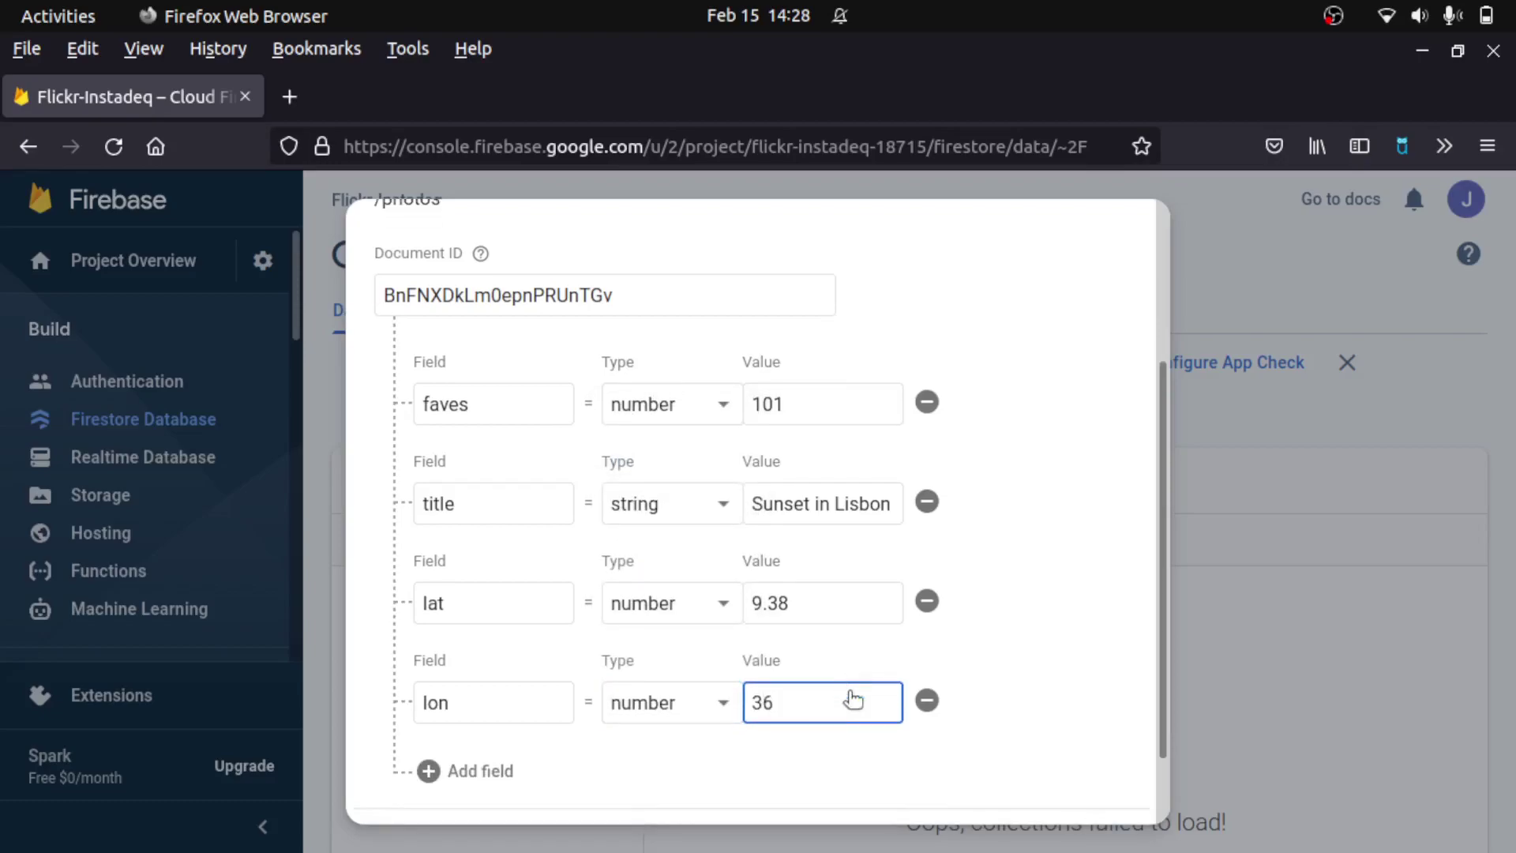
pyautogui.scroll(-2, 853, 700)
pyautogui.click(1086, 771)
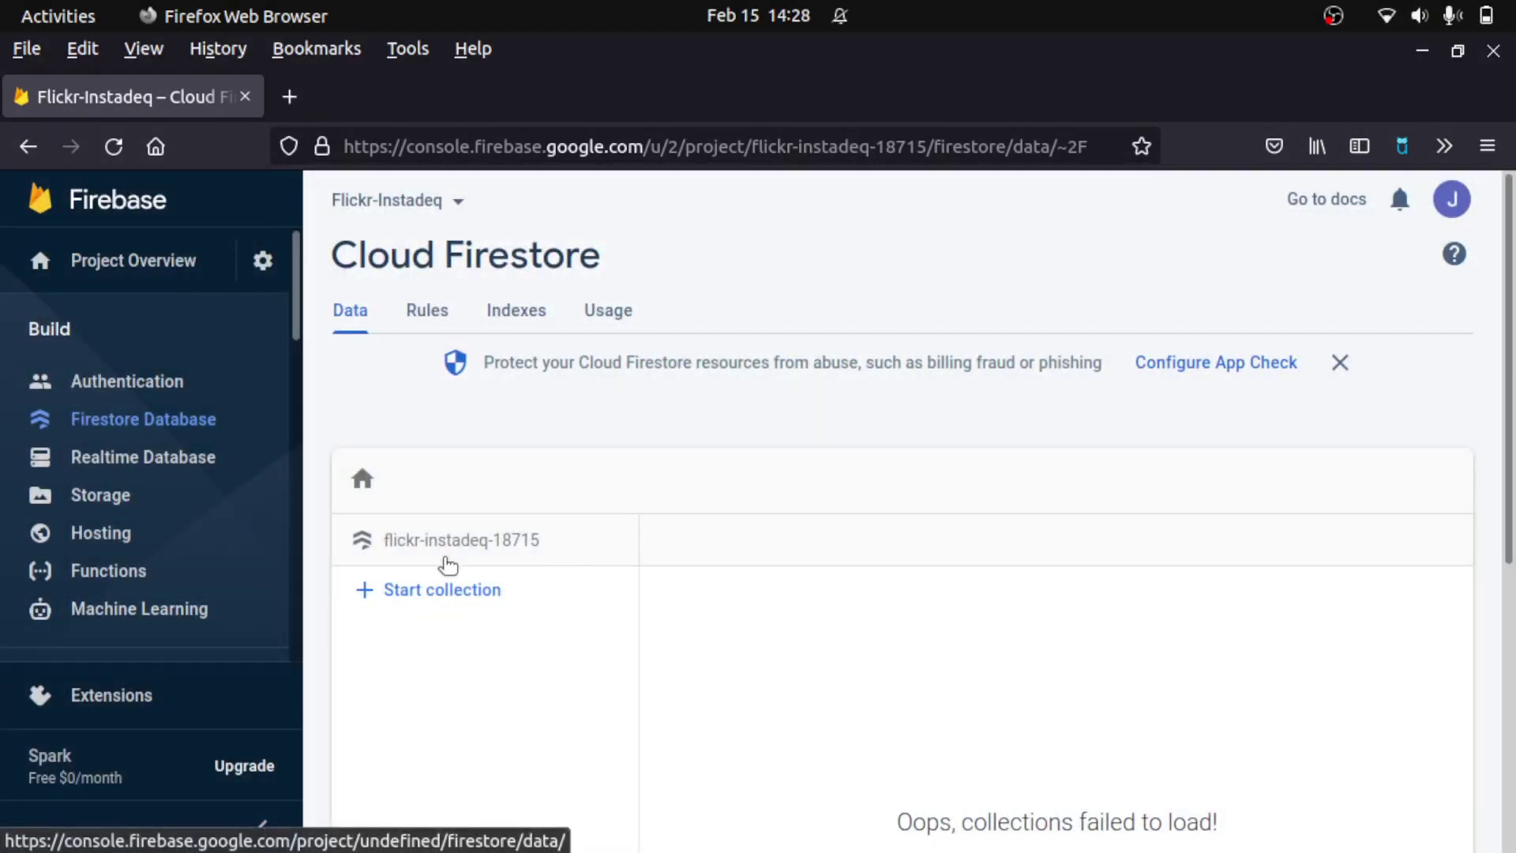
# Start a second document in the photos collection and define its faves field as a number.
pyautogui.scroll(-2, 799, 600)
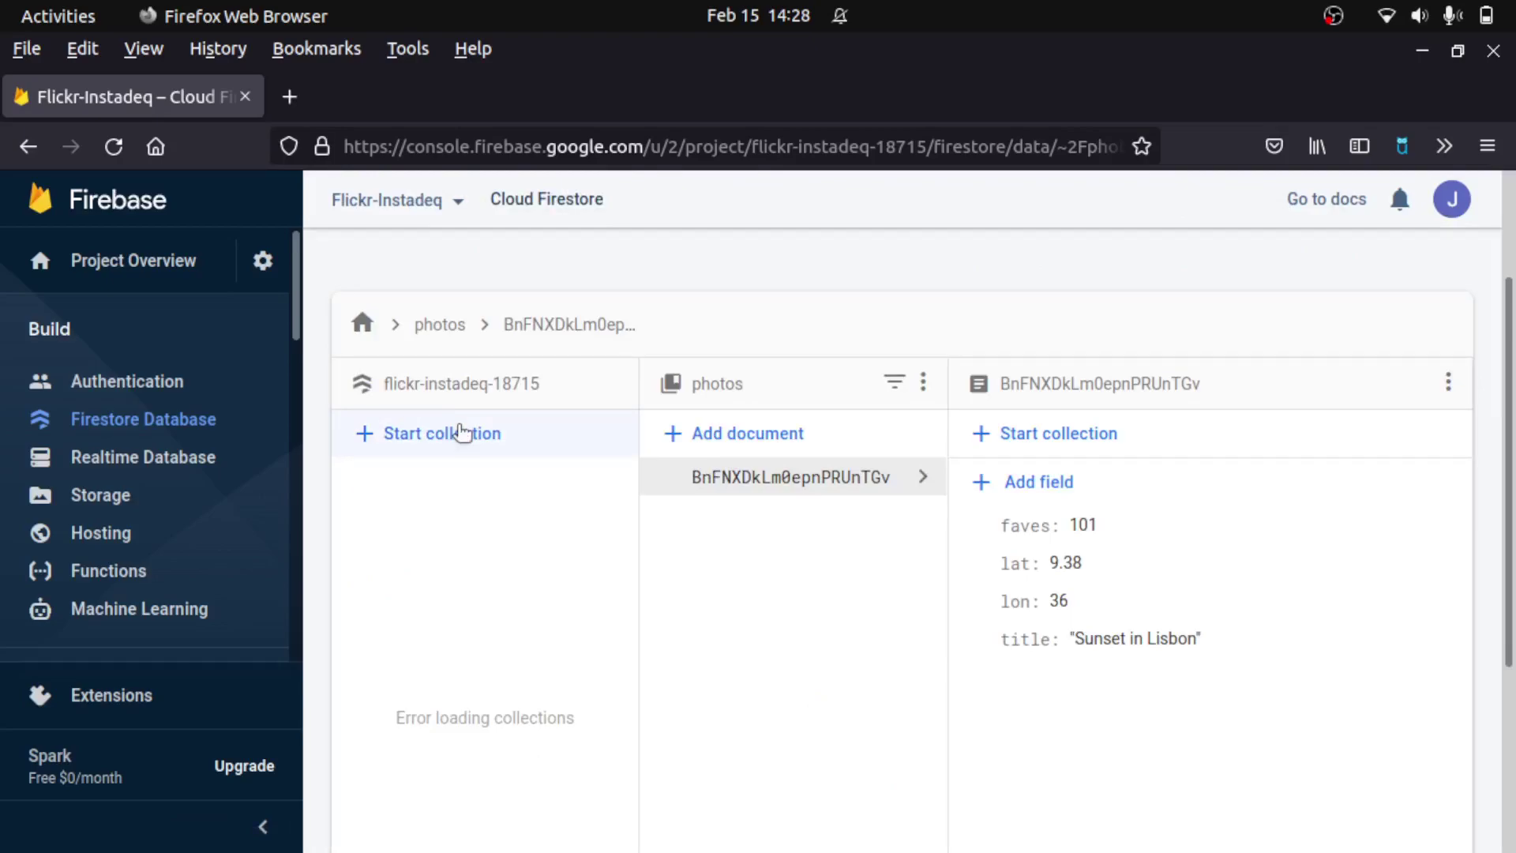
pyautogui.click(795, 446)
pyautogui.click(789, 463)
pyautogui.click(484, 571)
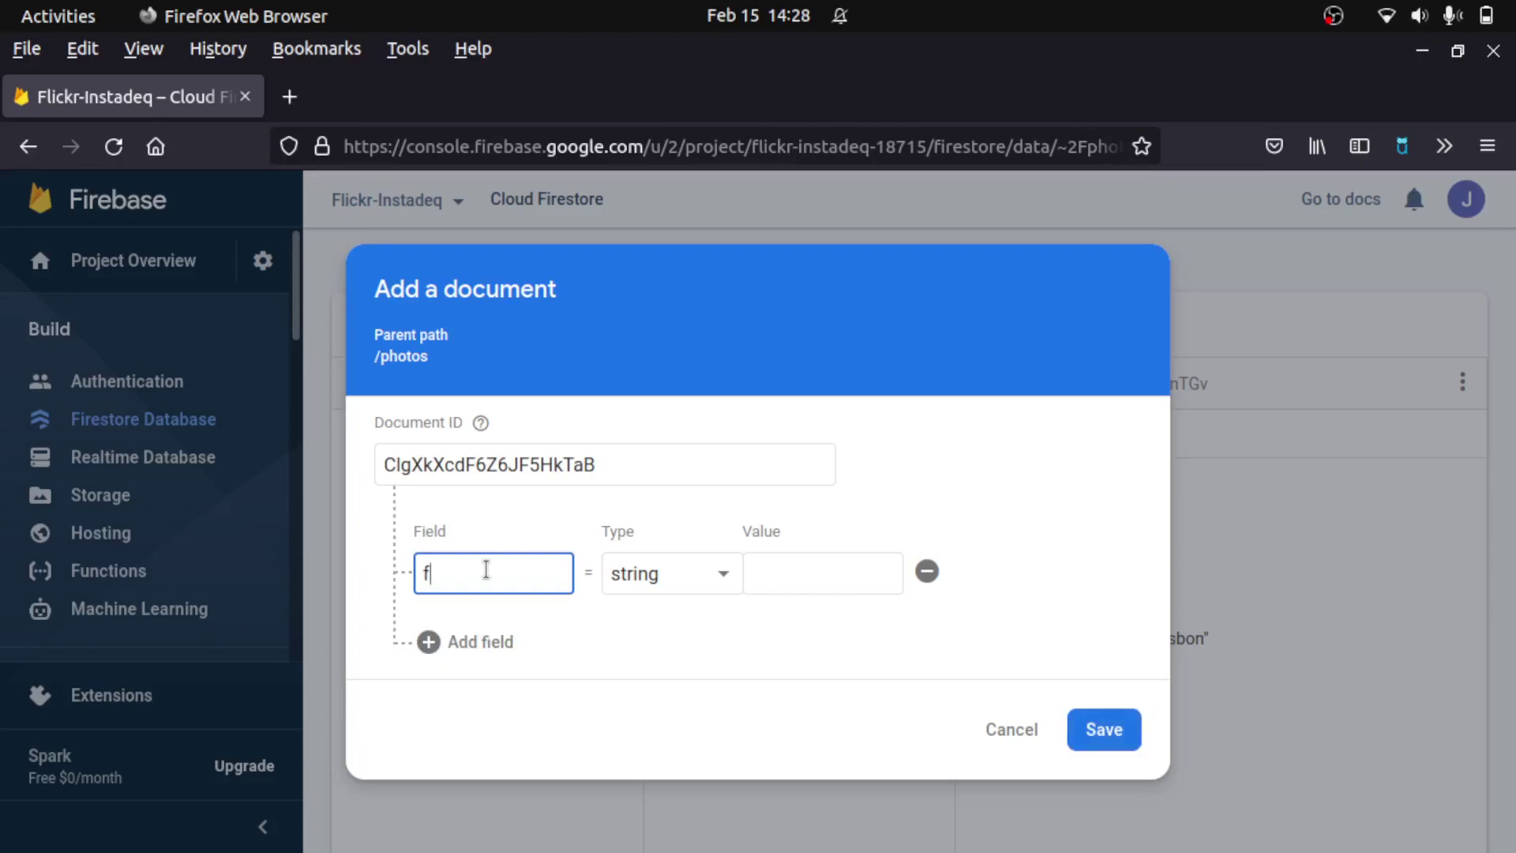
pyautogui.click(826, 578)
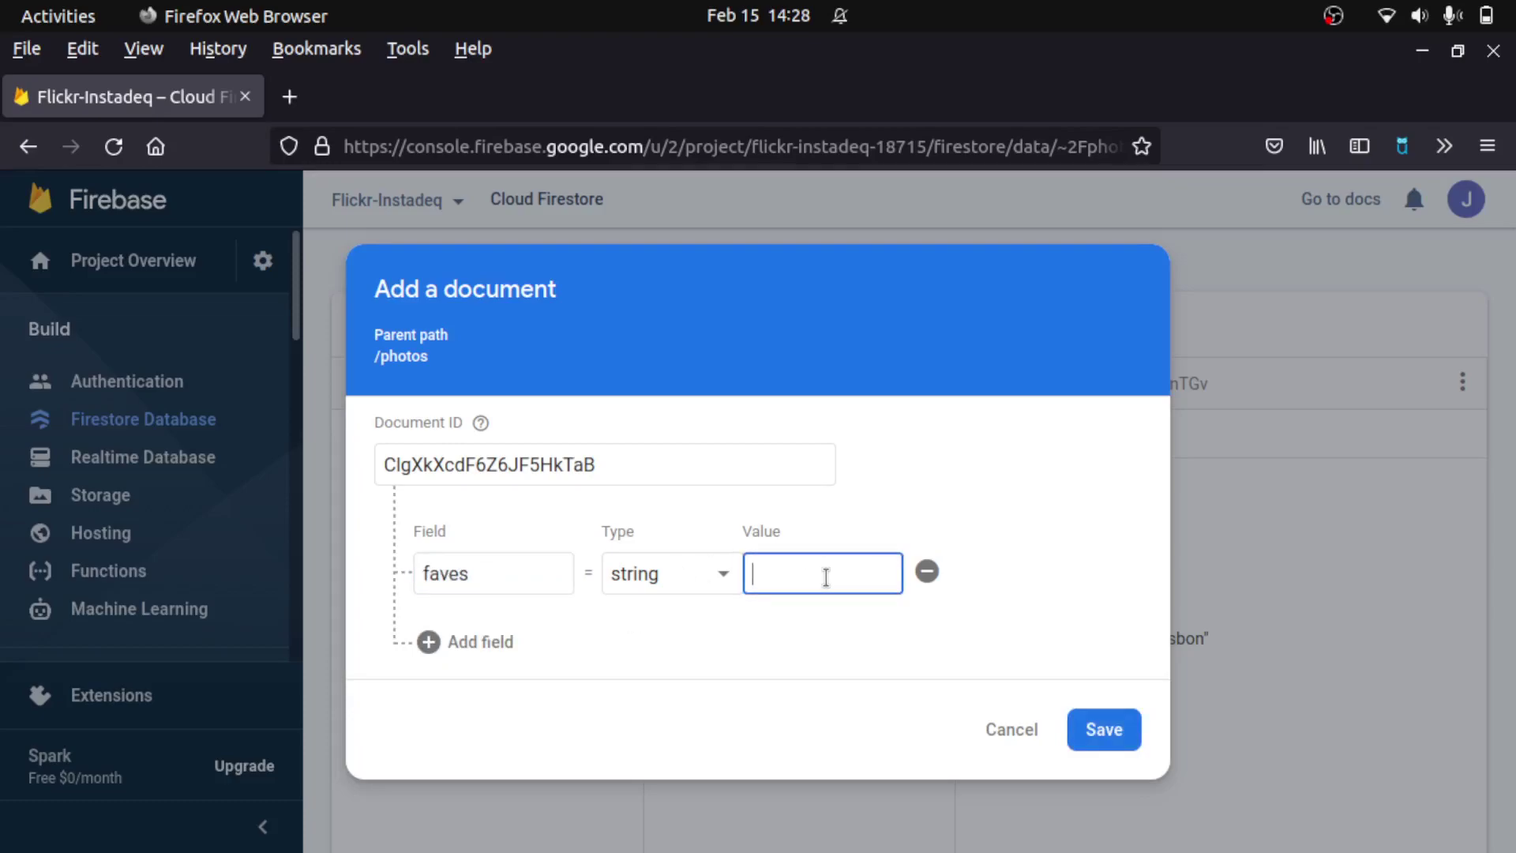
pyautogui.click(669, 578)
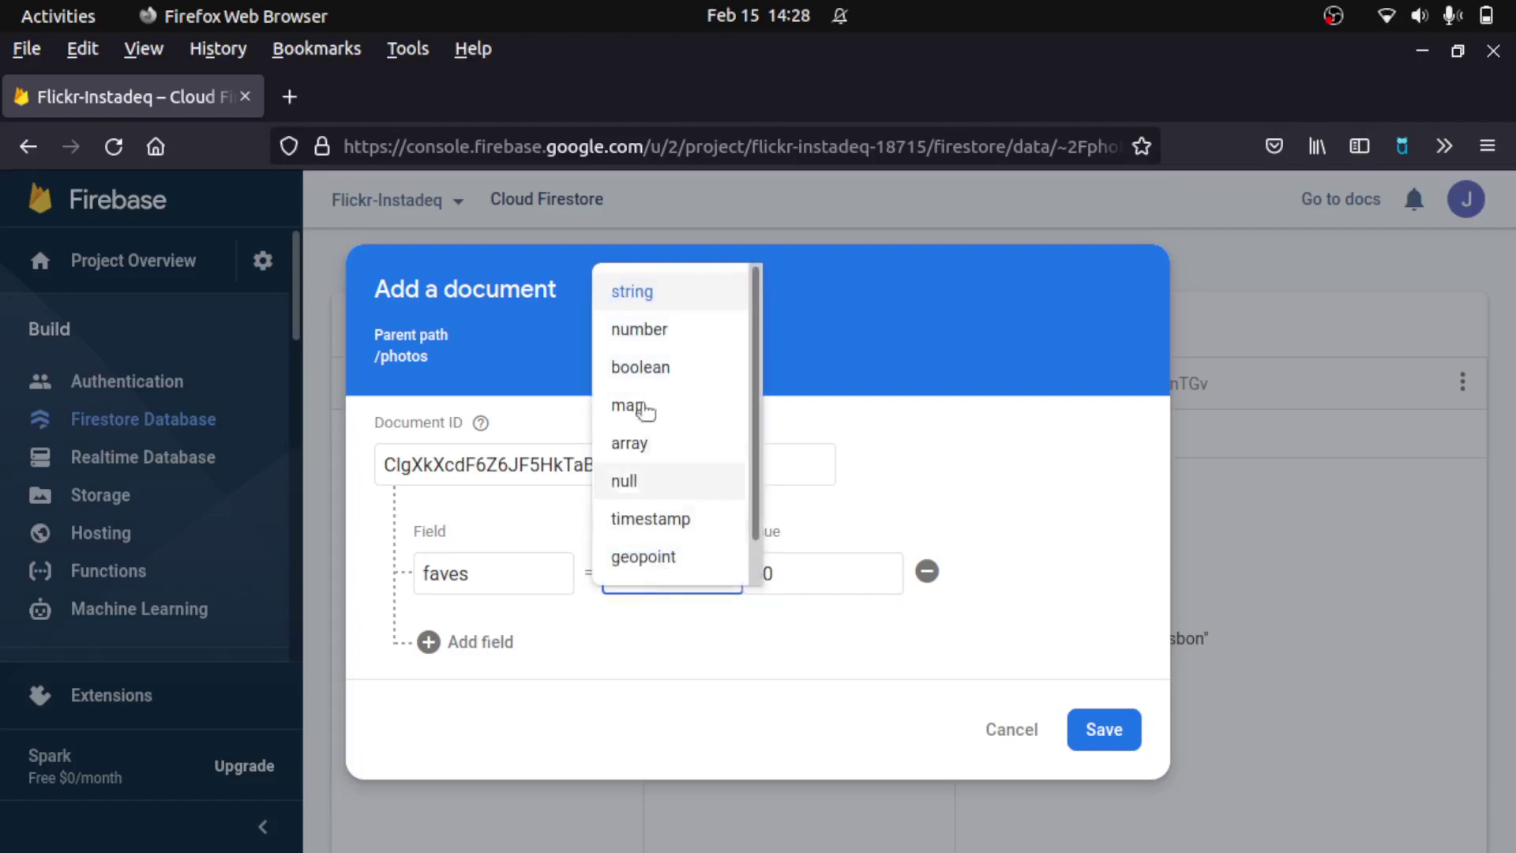
pyautogui.click(634, 332)
# Add a string field title to the document and set the faves value to 50.
pyautogui.click(502, 652)
pyautogui.click(489, 627)
pyautogui.click(780, 638)
pyautogui.click(777, 544)
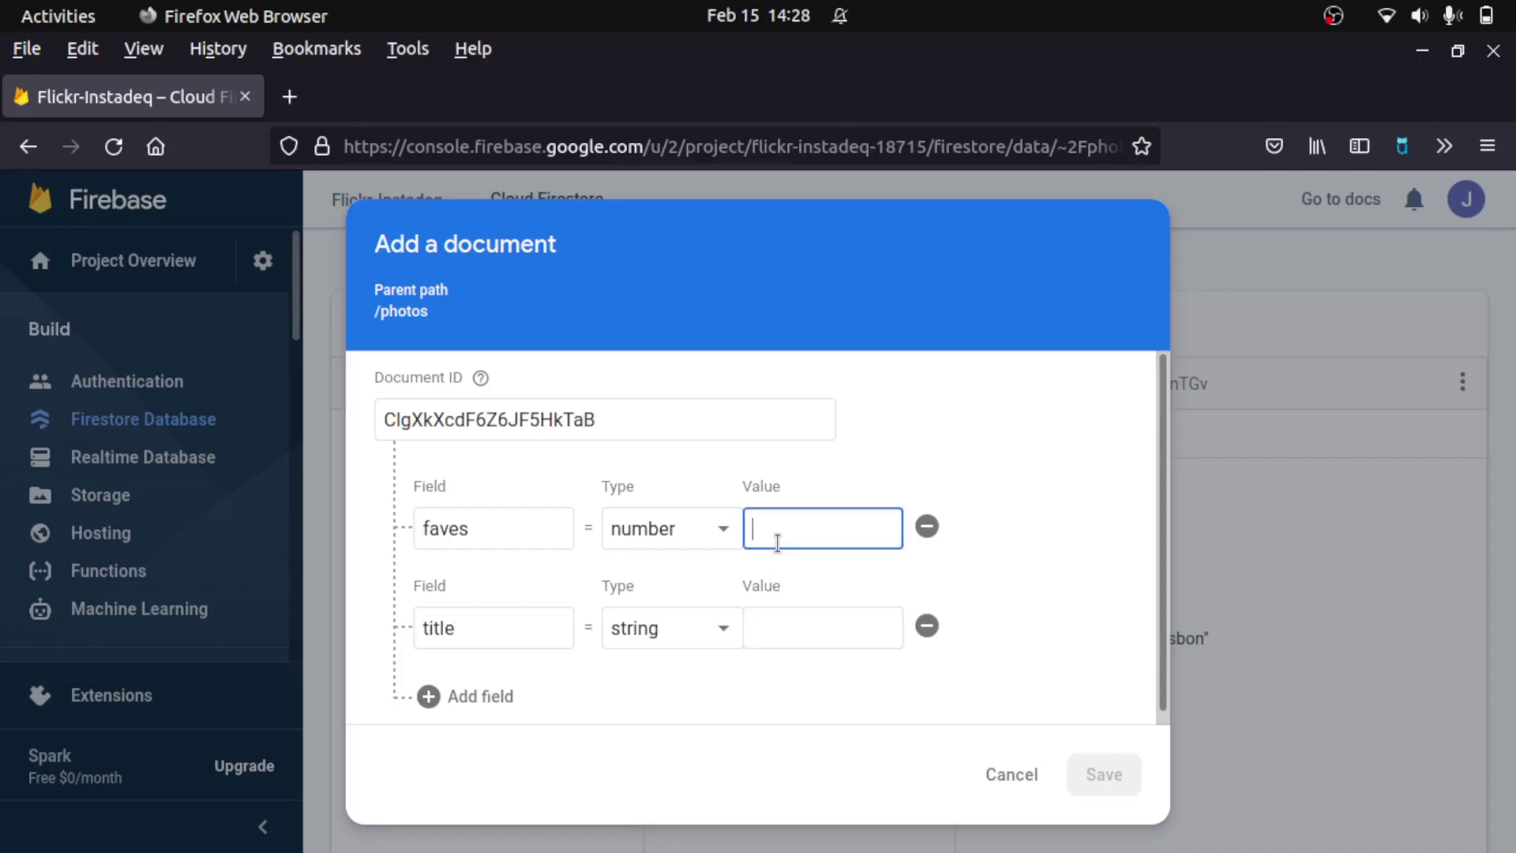
pyautogui.write('50')
# Set the title value to Sunrise in Stuttgart and save the second document.
pyautogui.click(835, 621)
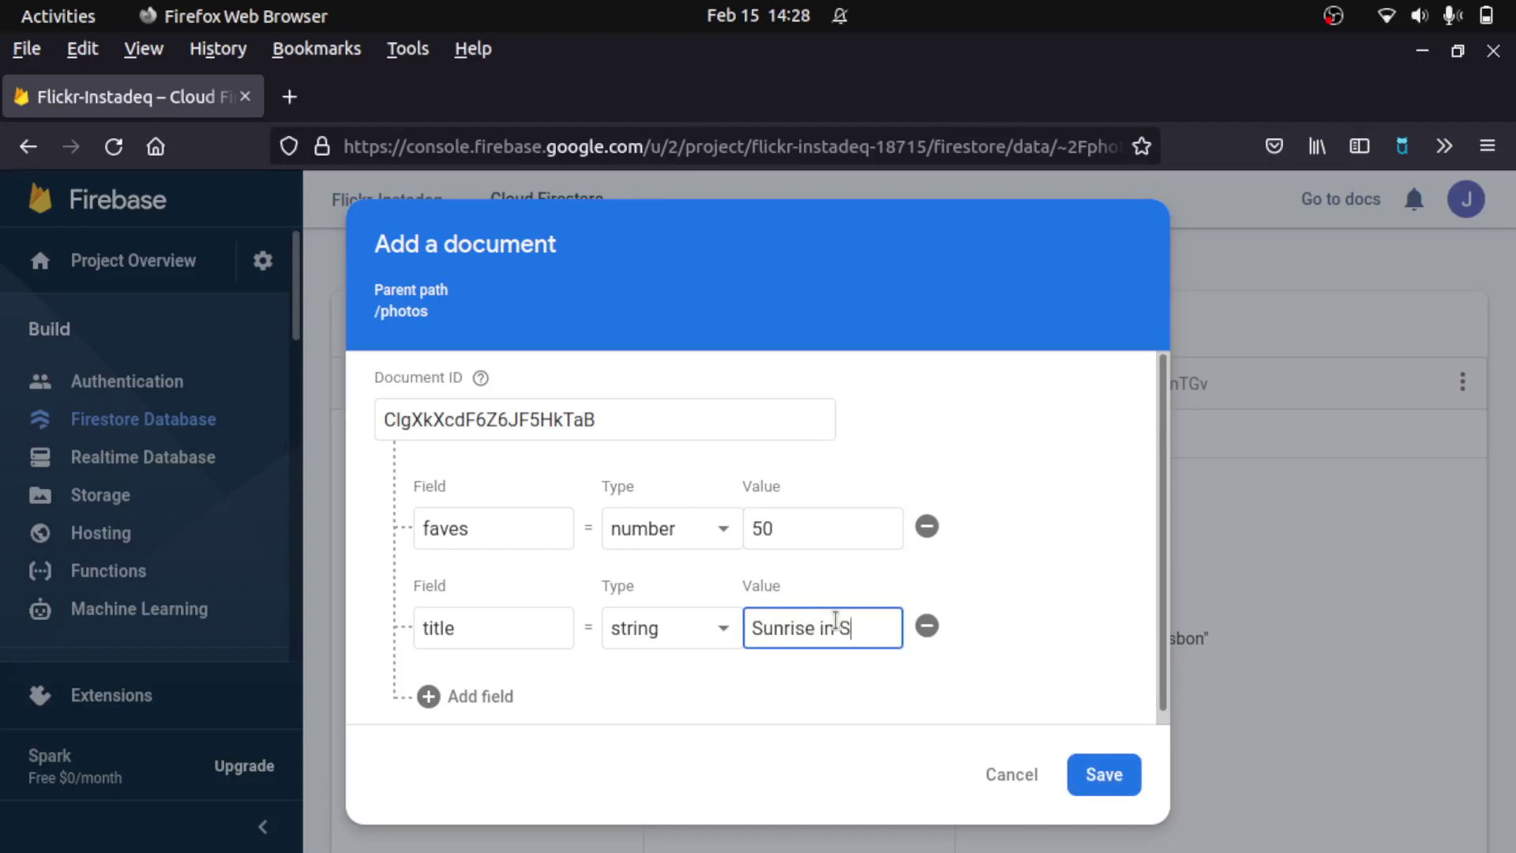
pyautogui.write('Sunrise in Stuttgart')
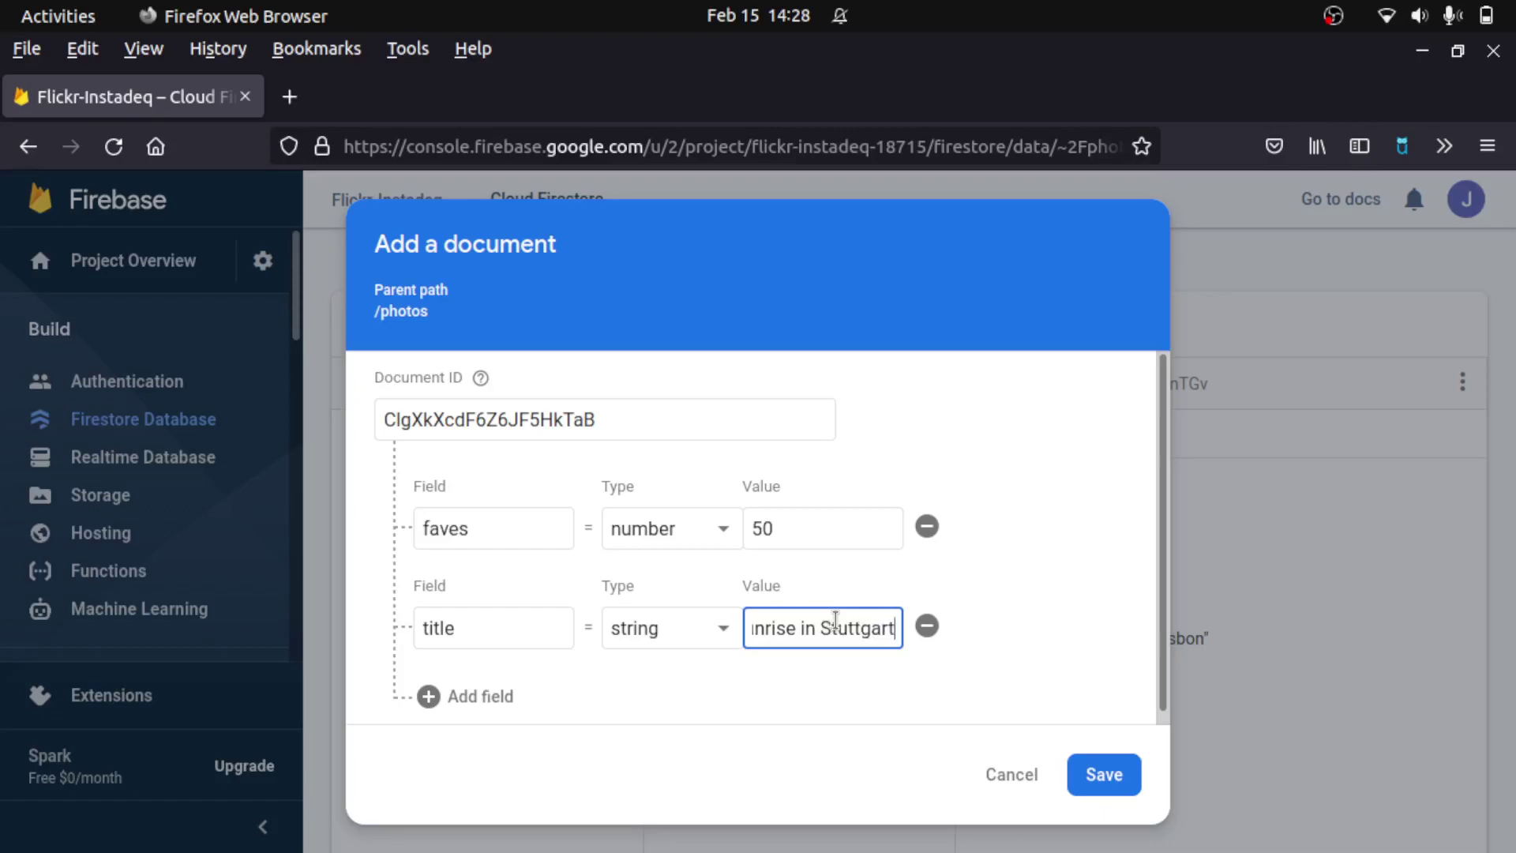
pyautogui.click(1131, 776)
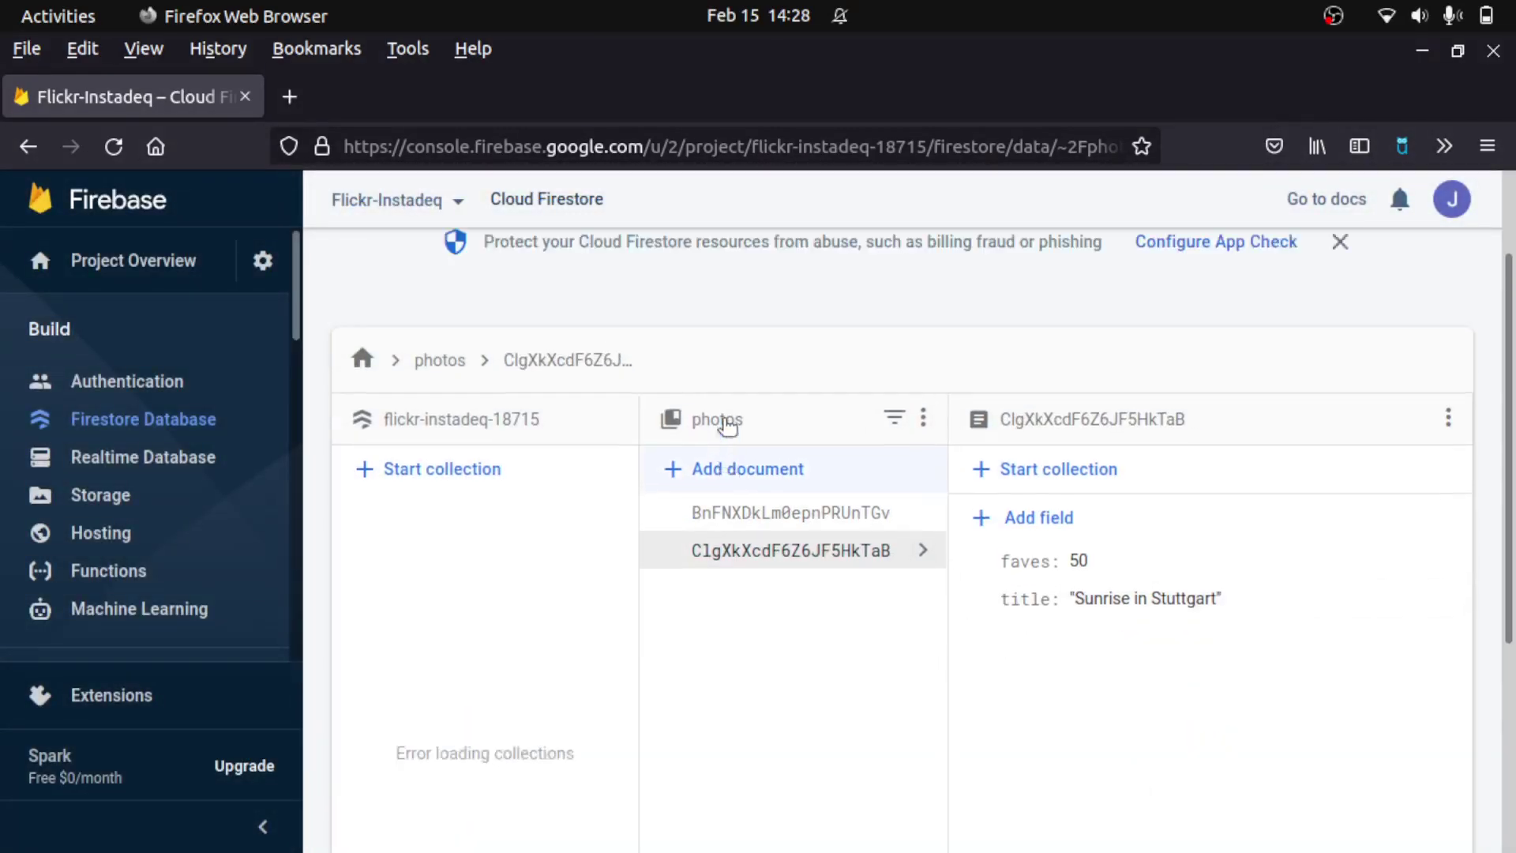
# Review the database's security rules, its composite indexes and the automatic index settings for single fields.
pyautogui.scroll(3, 710, 427)
pyautogui.click(429, 312)
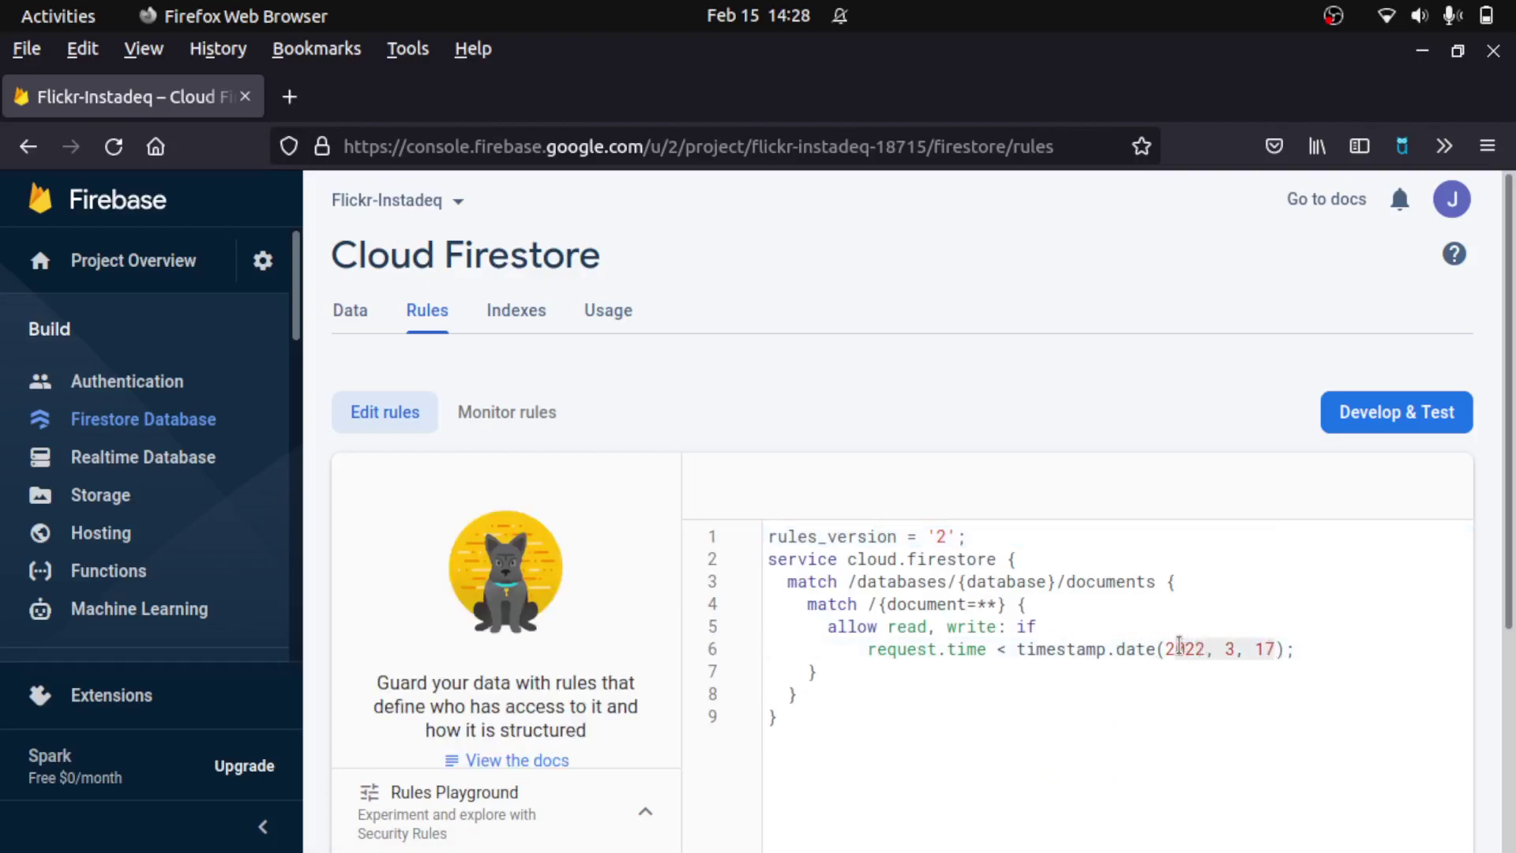
pyautogui.click(536, 316)
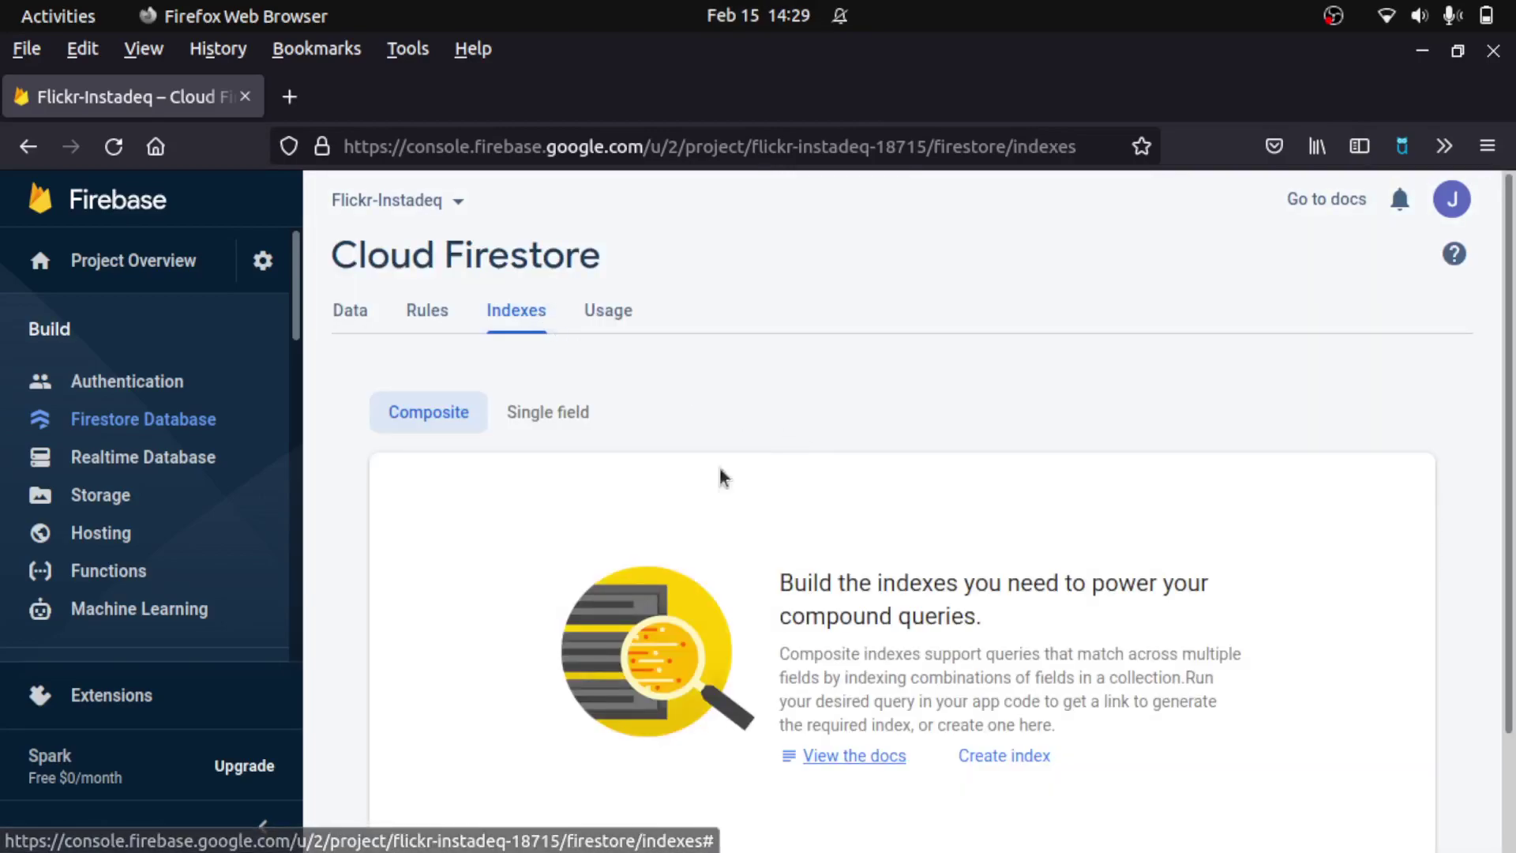
pyautogui.click(534, 408)
pyautogui.scroll(-3, 962, 629)
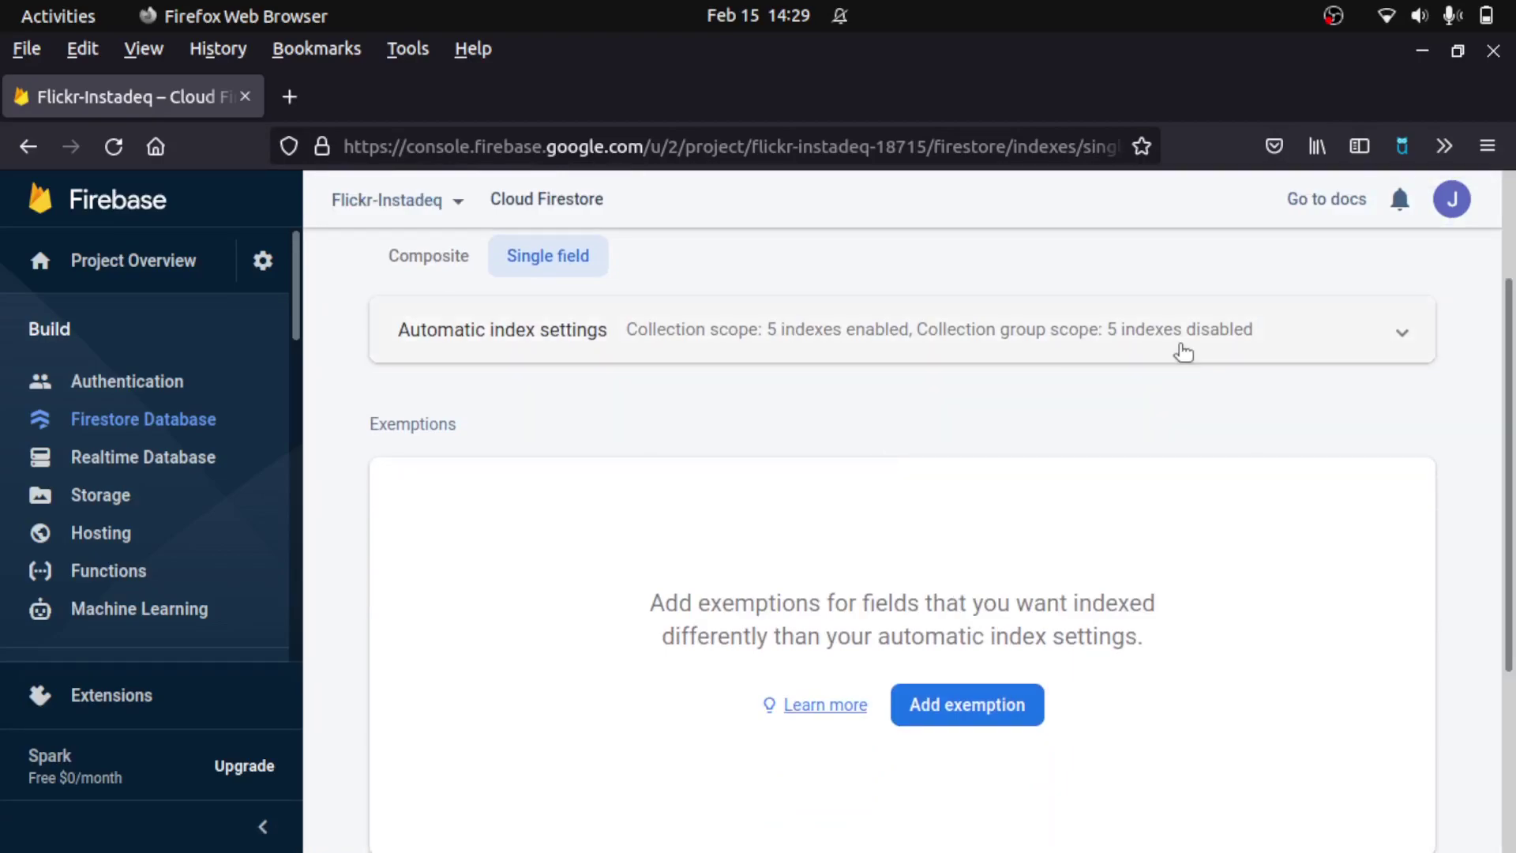
pyautogui.click(782, 348)
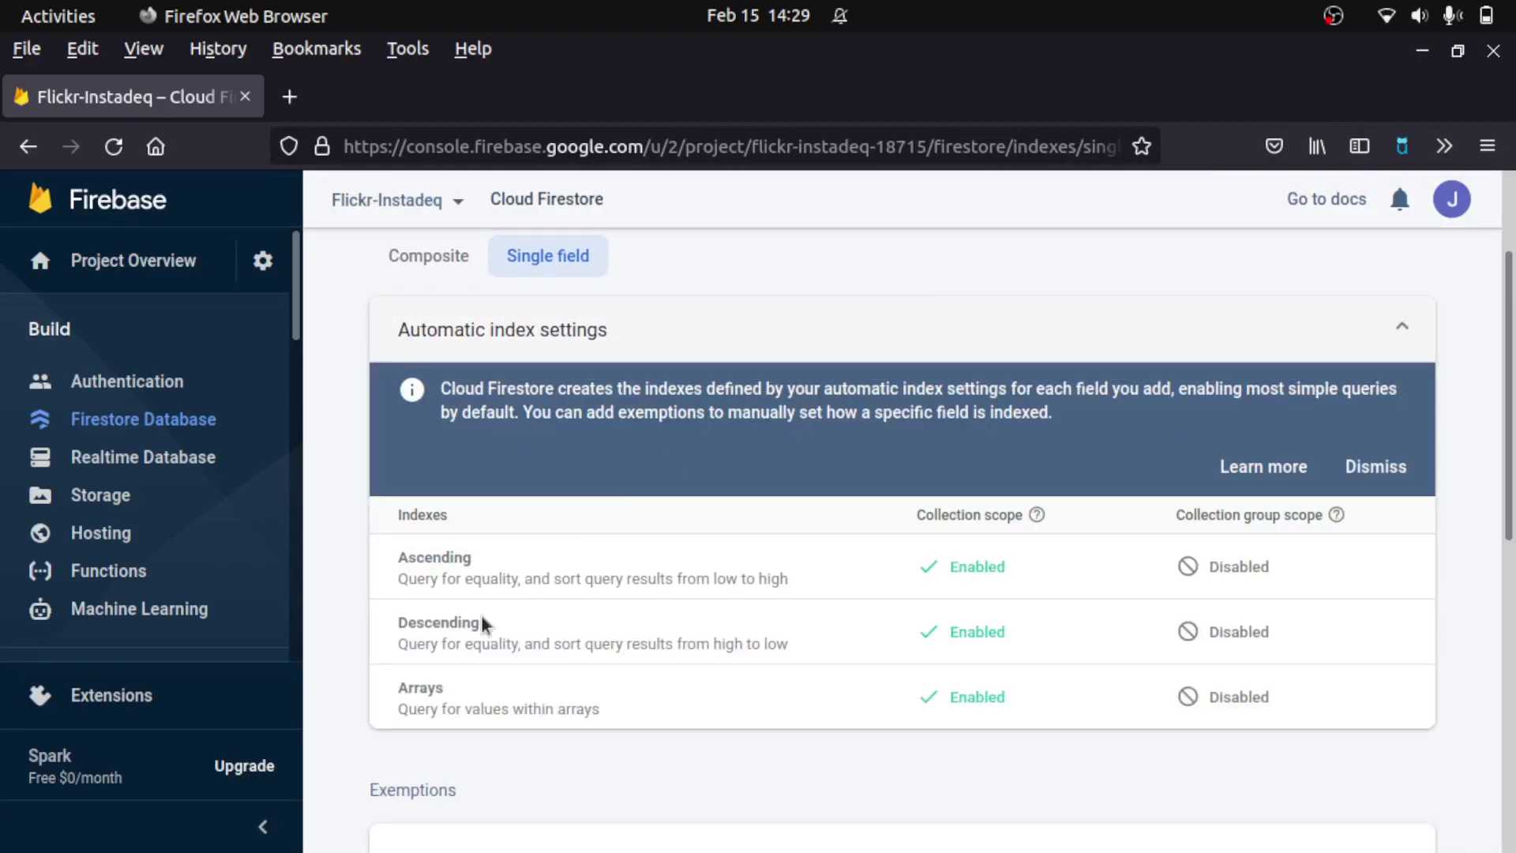
pyautogui.scroll(3, 671, 522)
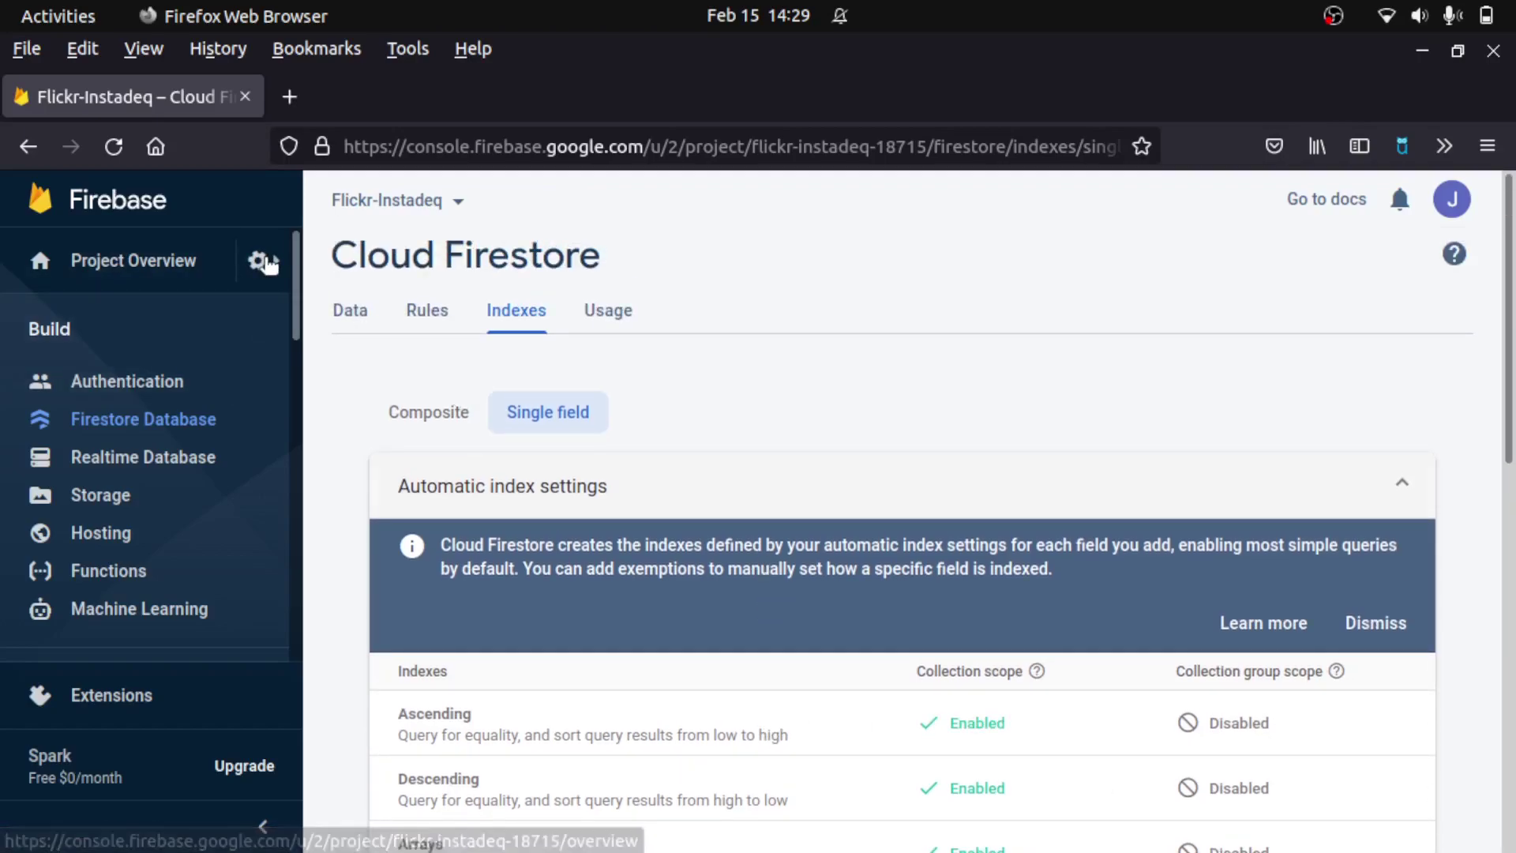
# From the project's settings, register a web app with the nickname instadeq, without Firebase Hosting.
pyautogui.click(263, 261)
pyautogui.click(375, 272)
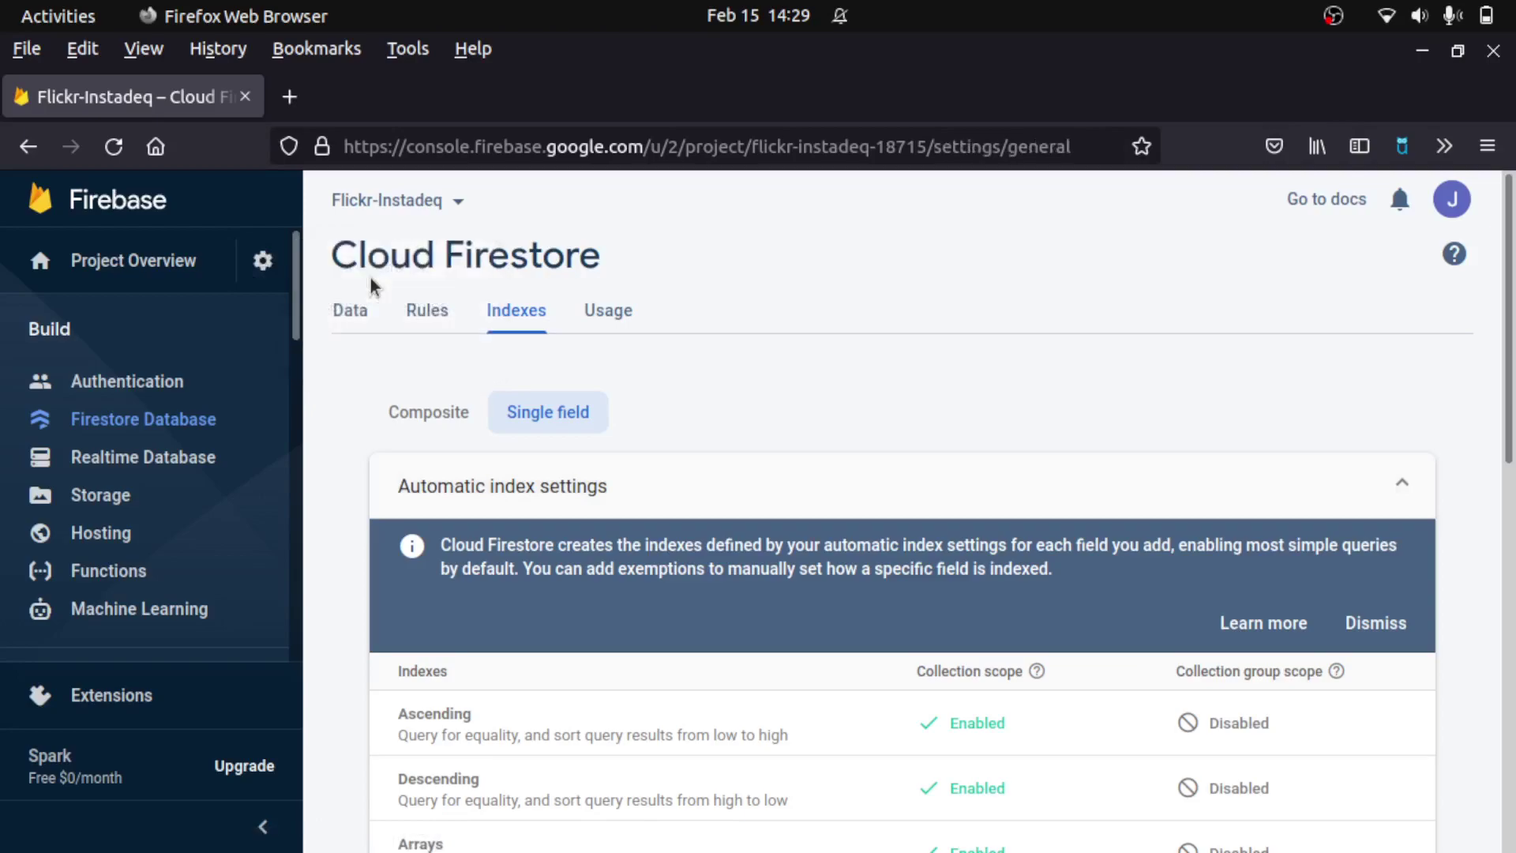
pyautogui.scroll(-10, 789, 679)
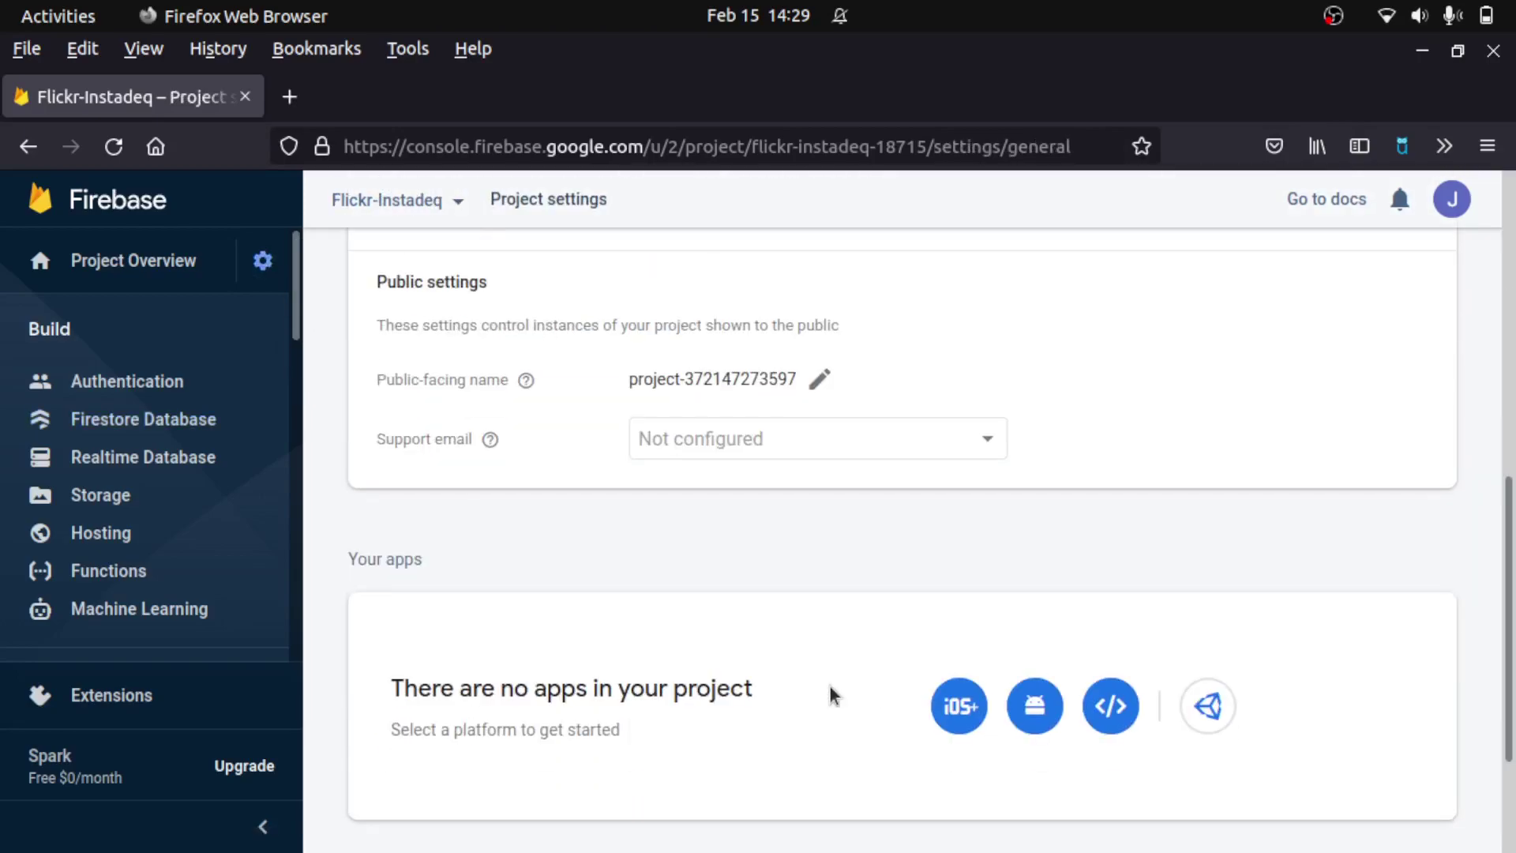
pyautogui.click(1119, 524)
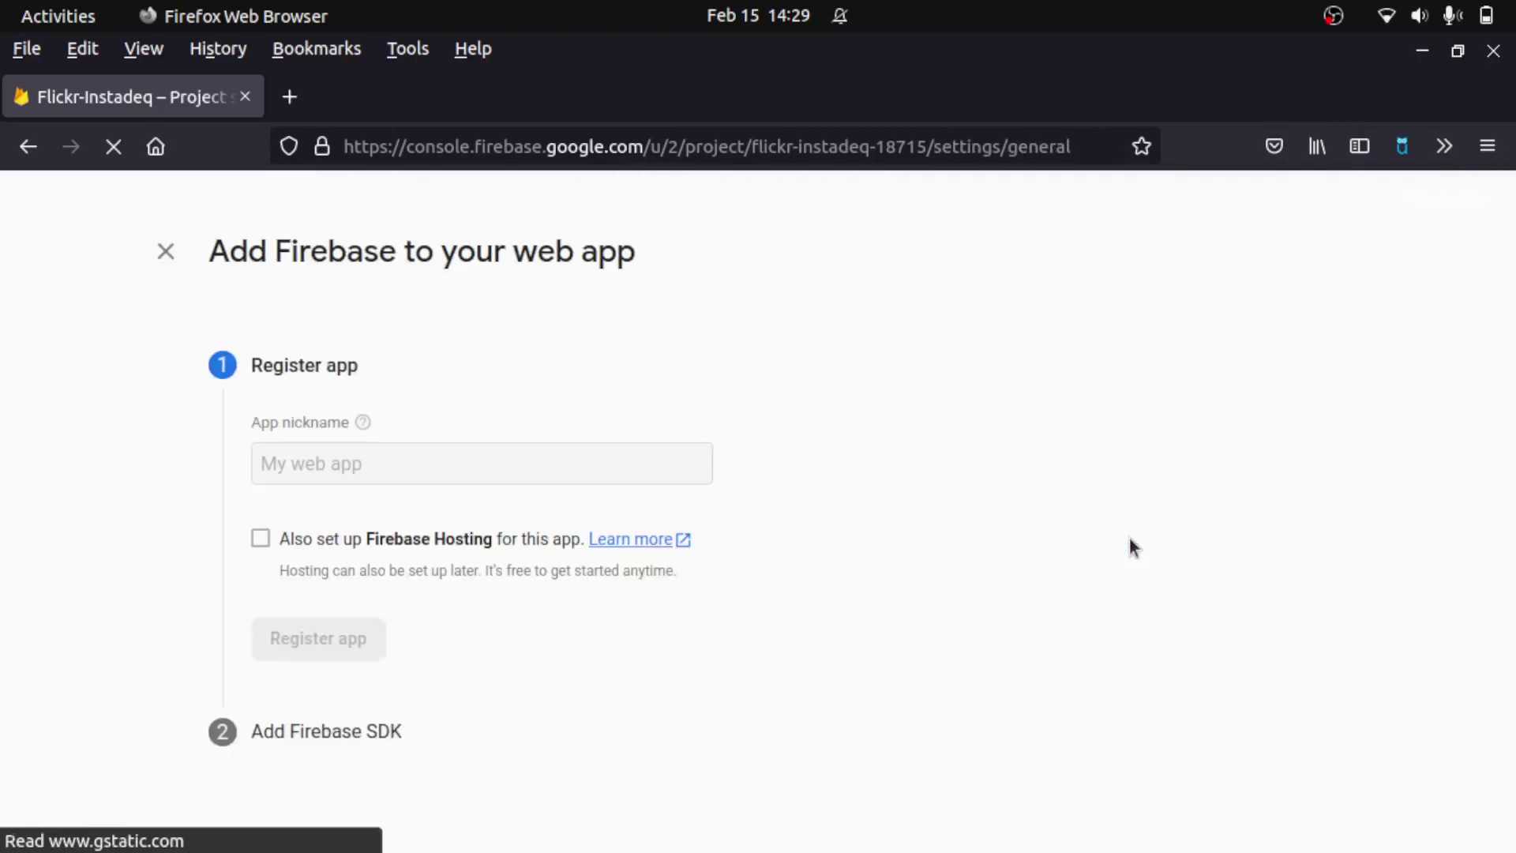
pyautogui.click(436, 463)
pyautogui.write('instadeq')
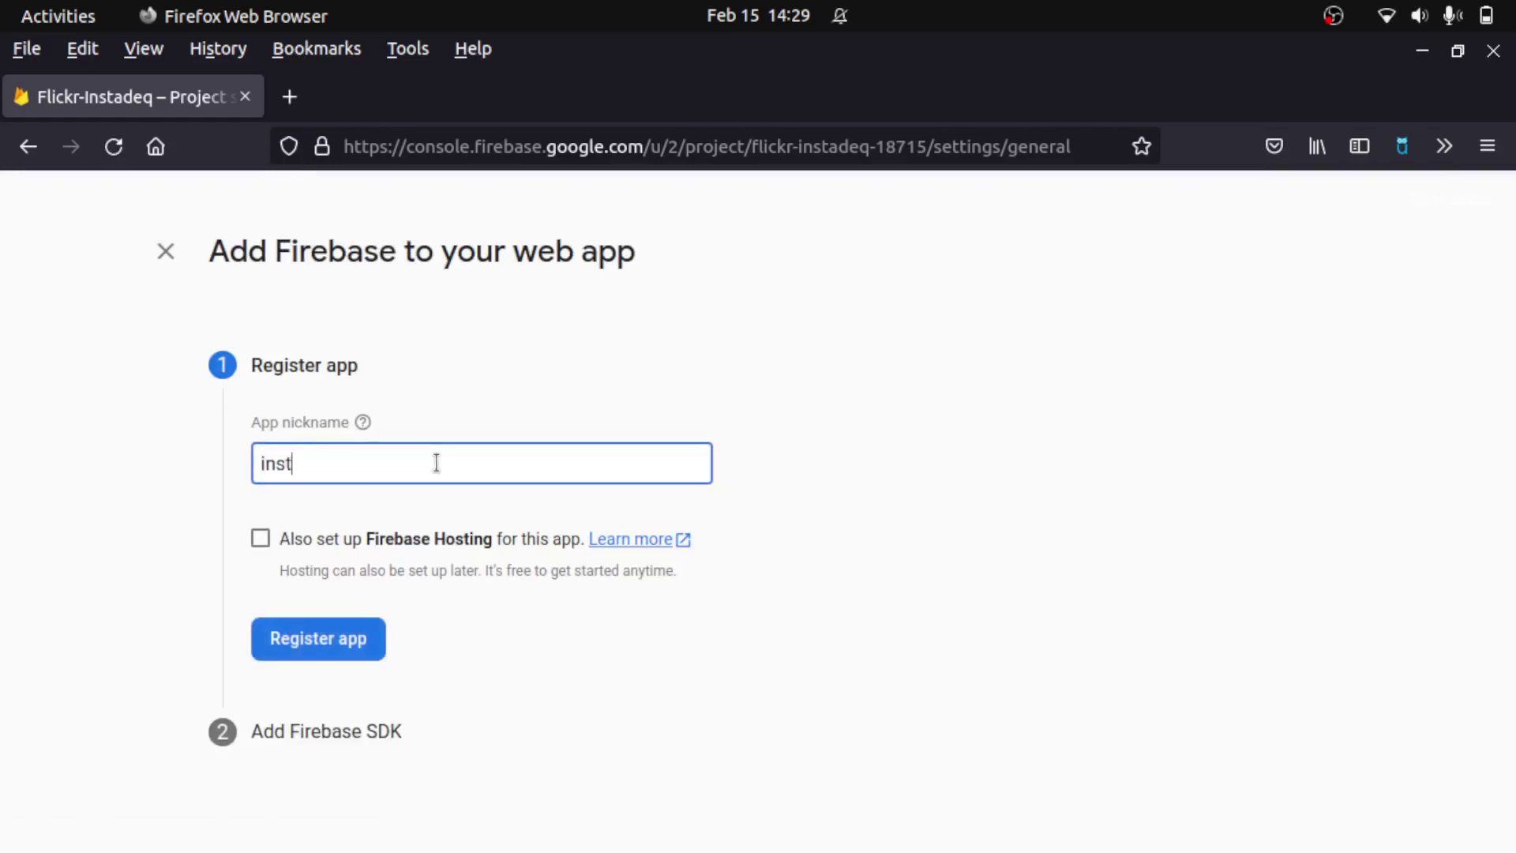
pyautogui.click(363, 628)
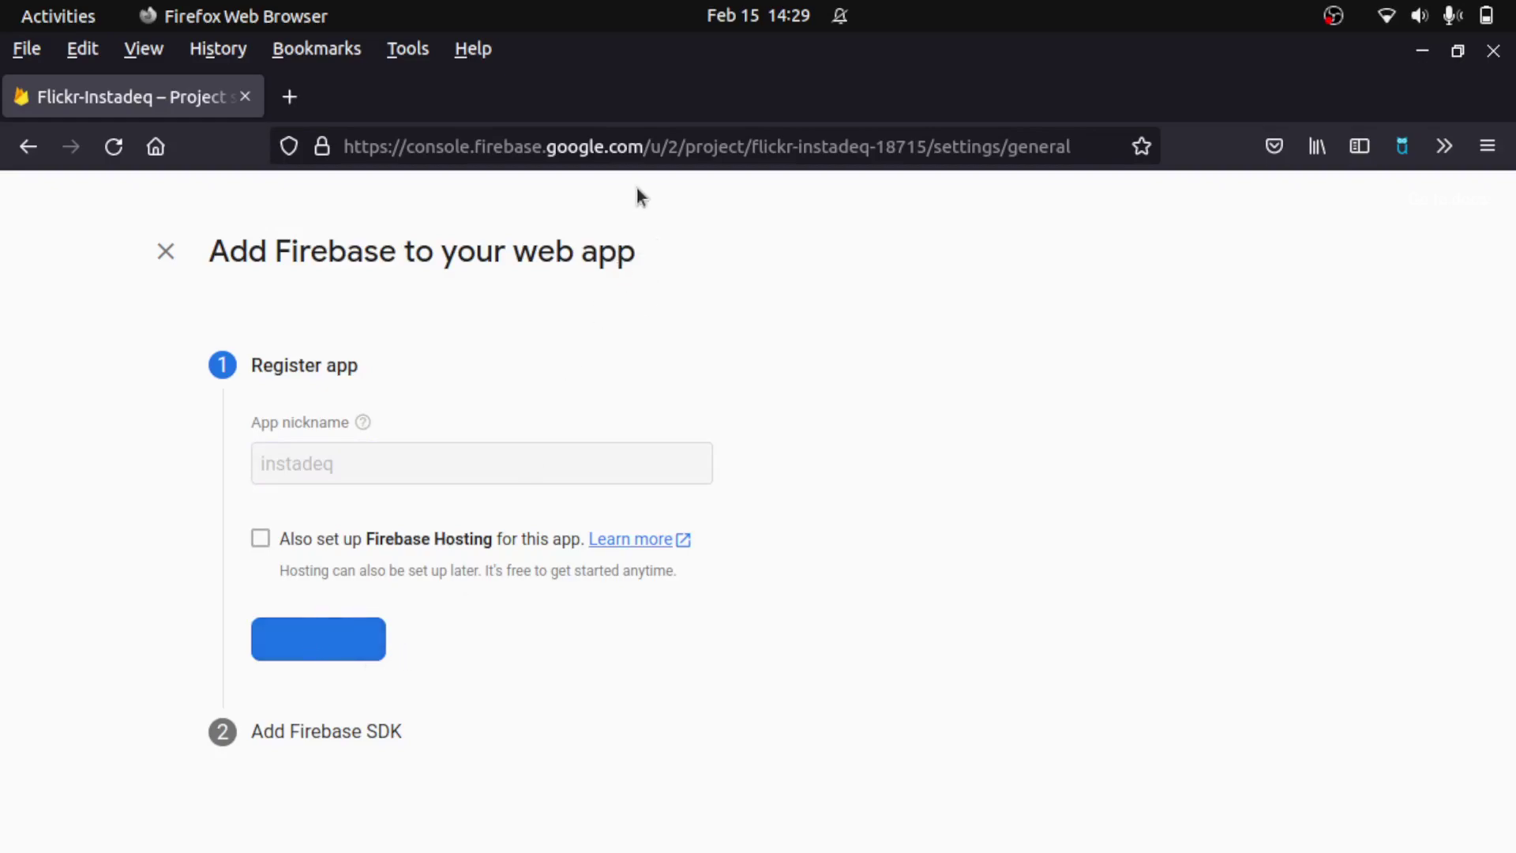
# Tile the Firebase console and Chrome windows side by side, with the web app's firebaseConfig code in view in the project settings.
pyautogui.moveTo(660, 65); pyautogui.dragTo(3, 268)
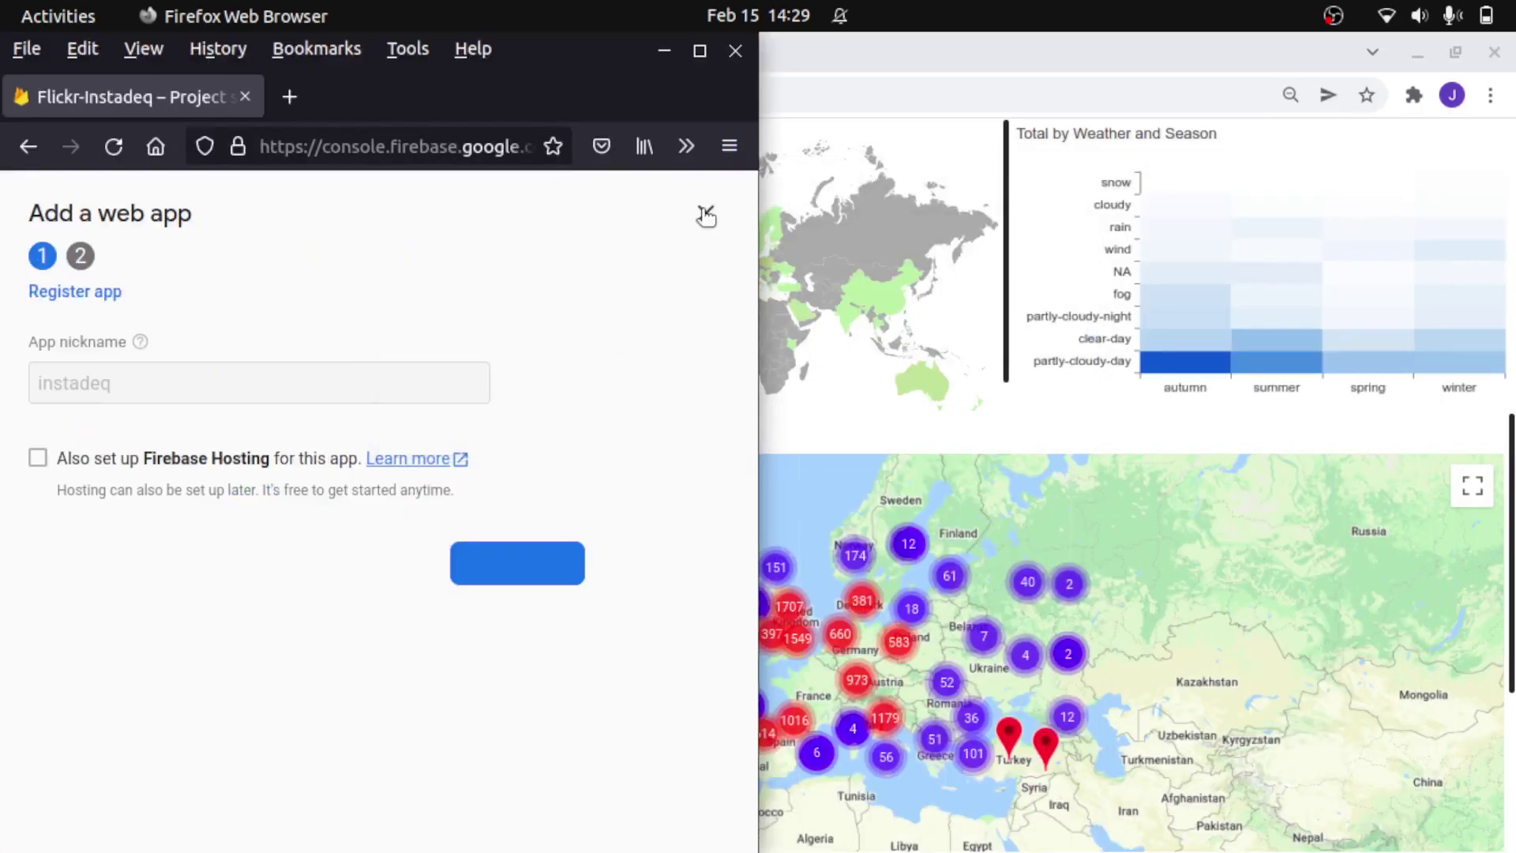
pyautogui.click(705, 212)
pyautogui.scroll(-10, 392, 614)
pyautogui.scroll(2, 249, 479)
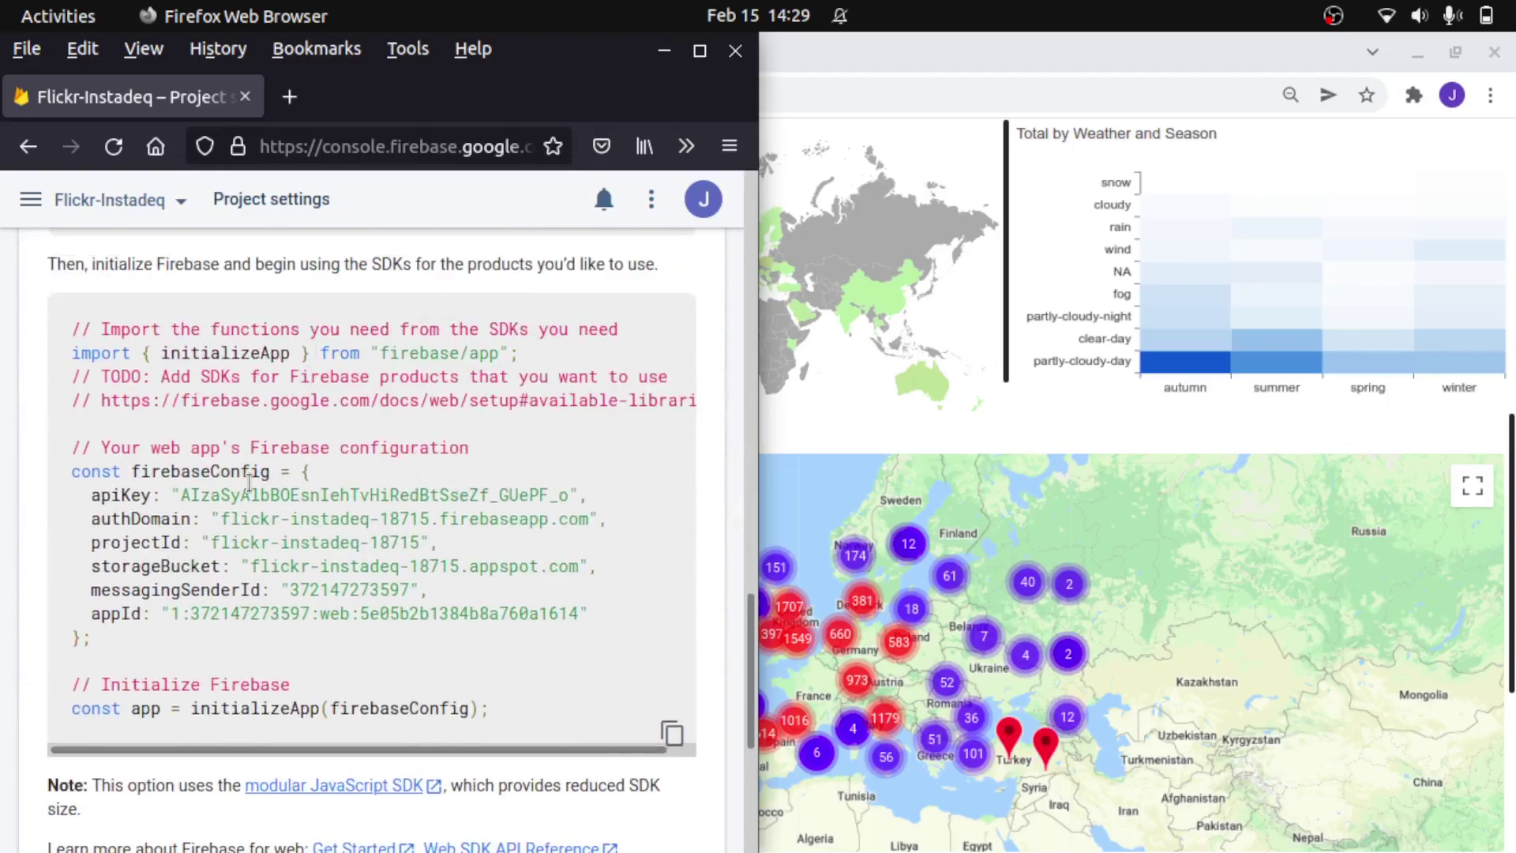
pyautogui.click(946, 48)
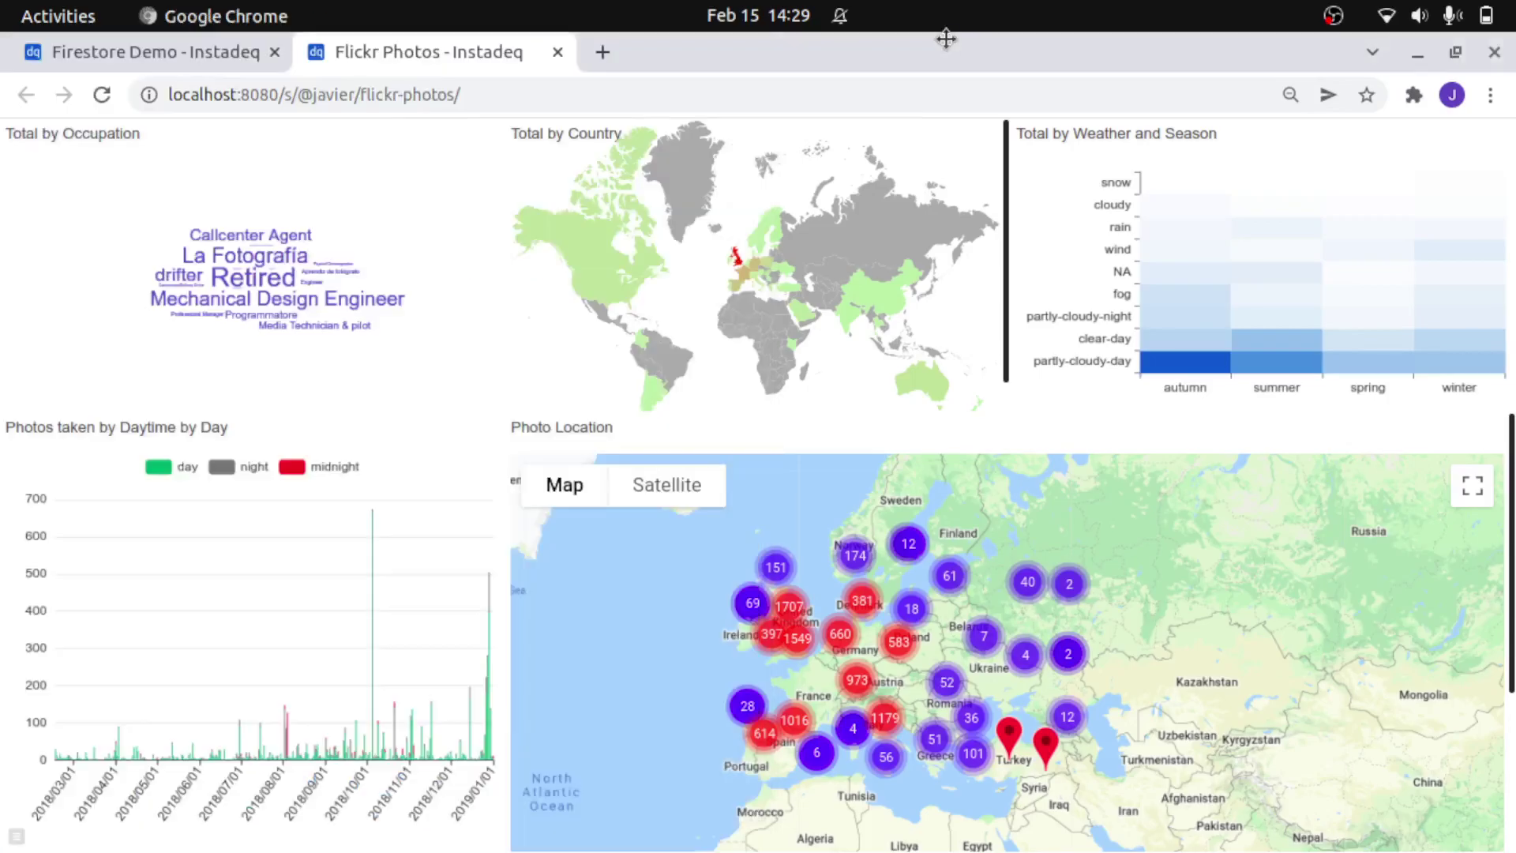
pyautogui.press('super+Right')
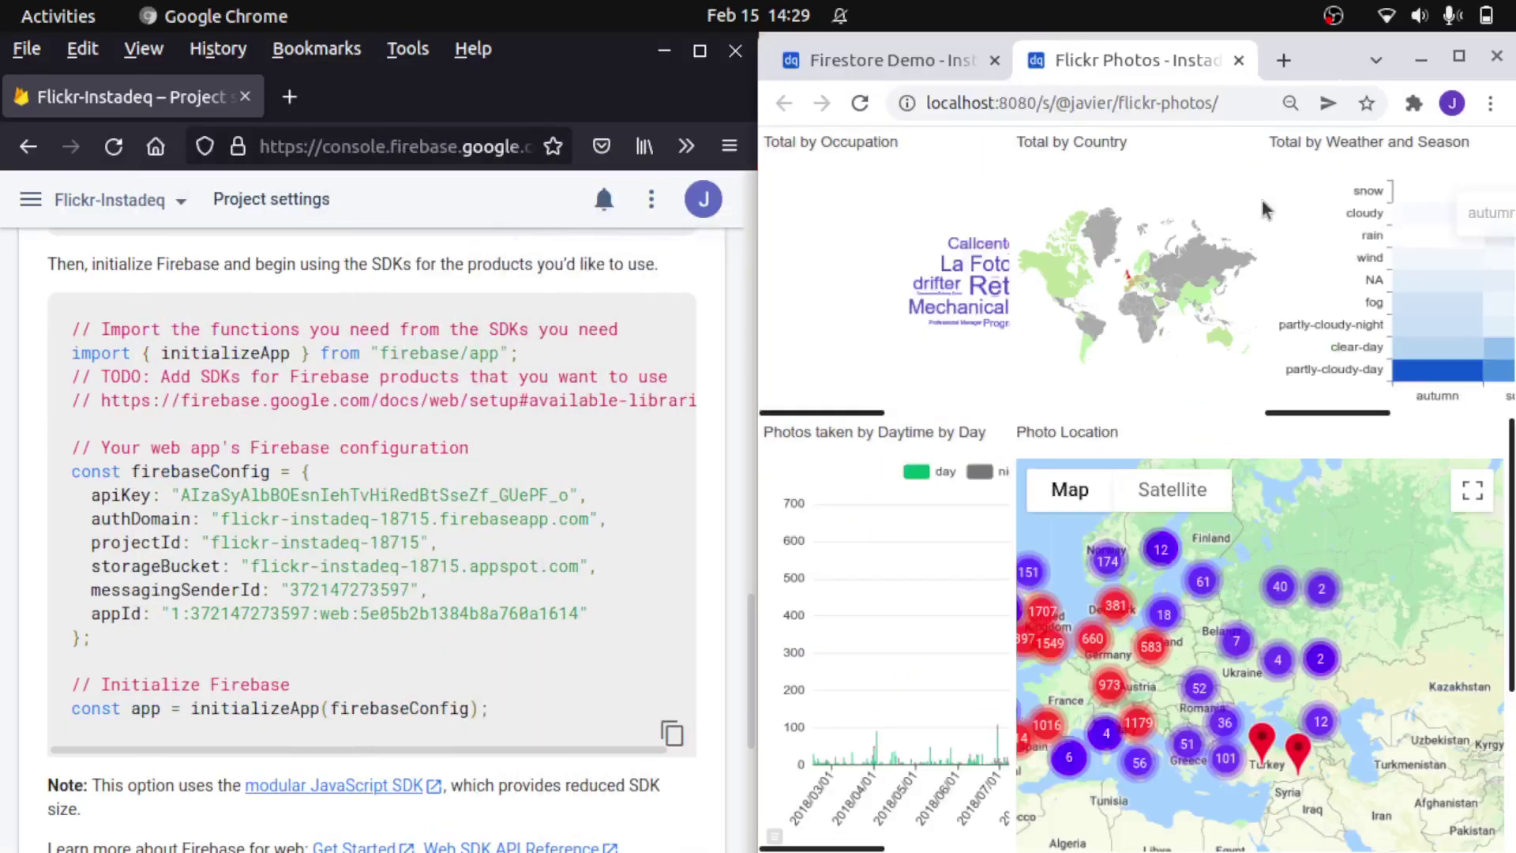
# Add a Firebase card to the Firestore Demo project in Instadeq and set its database type to Firestore.
pyautogui.click(888, 61)
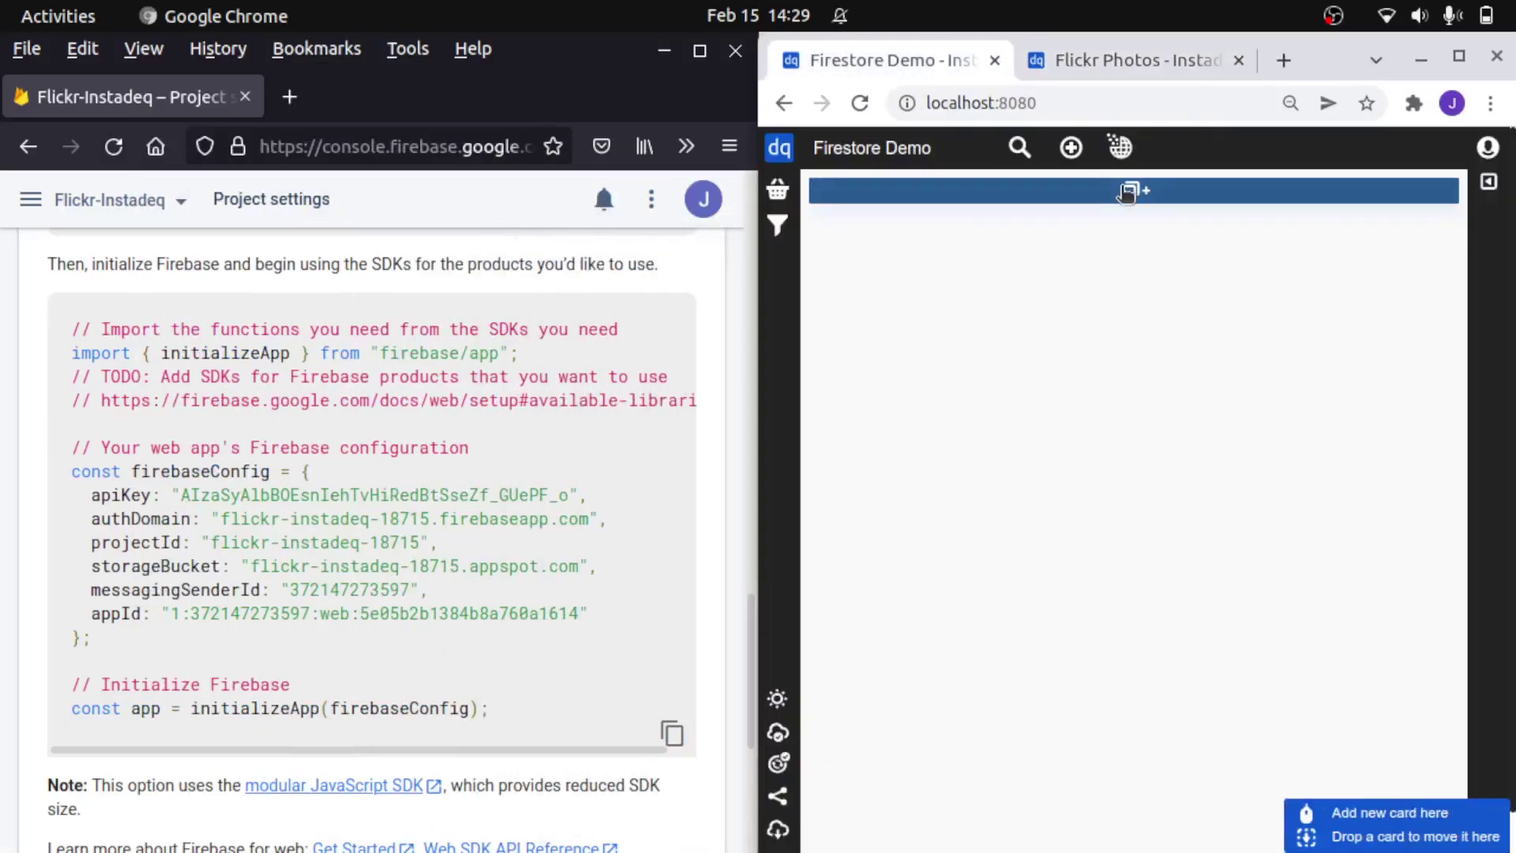
pyautogui.click(1127, 192)
pyautogui.scroll(-6, 1216, 474)
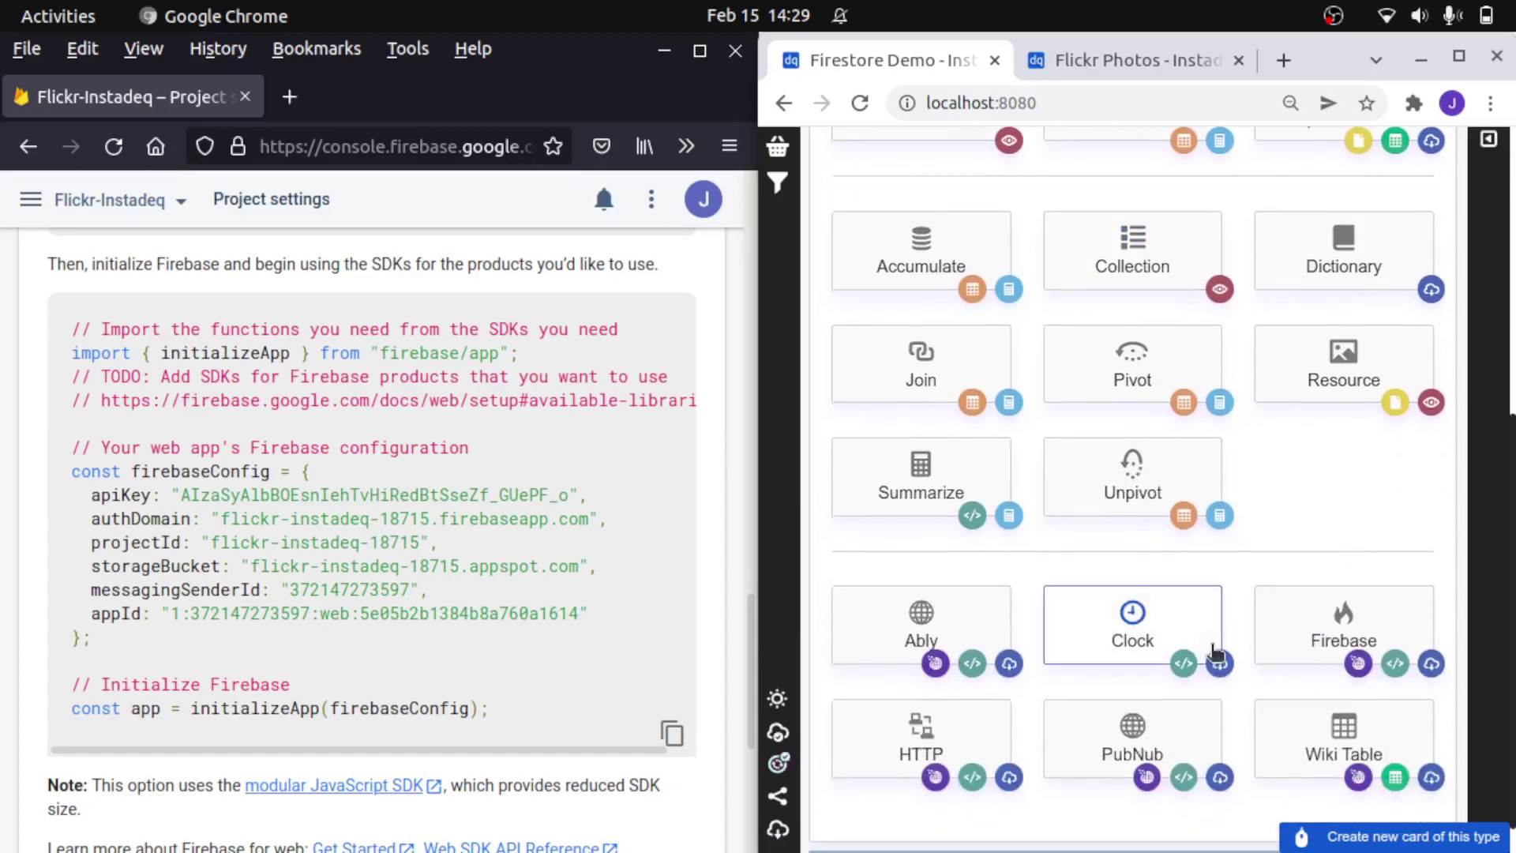
pyautogui.click(1311, 600)
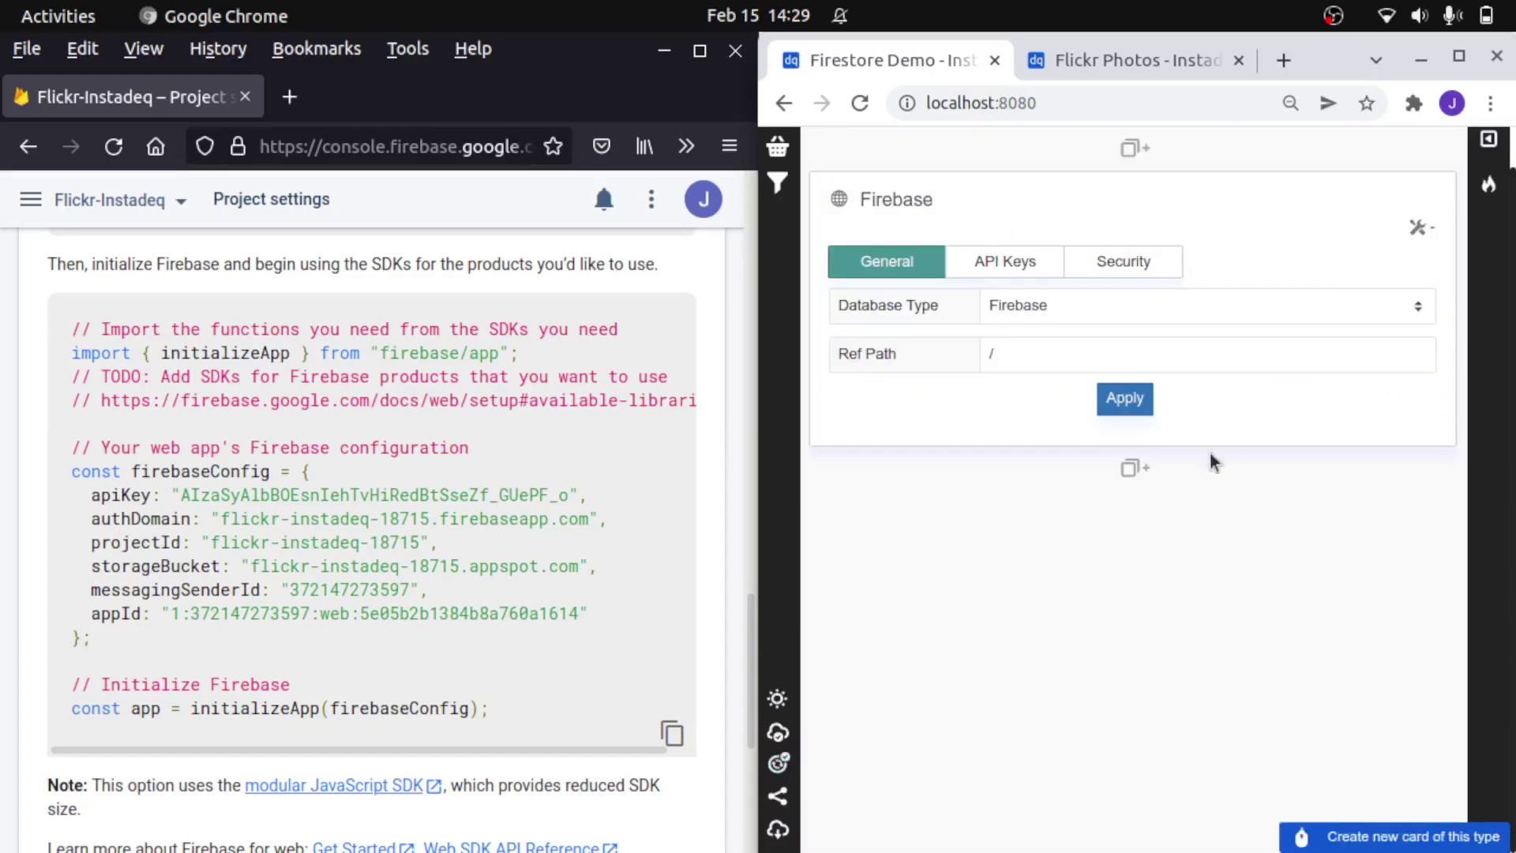
pyautogui.click(1026, 305)
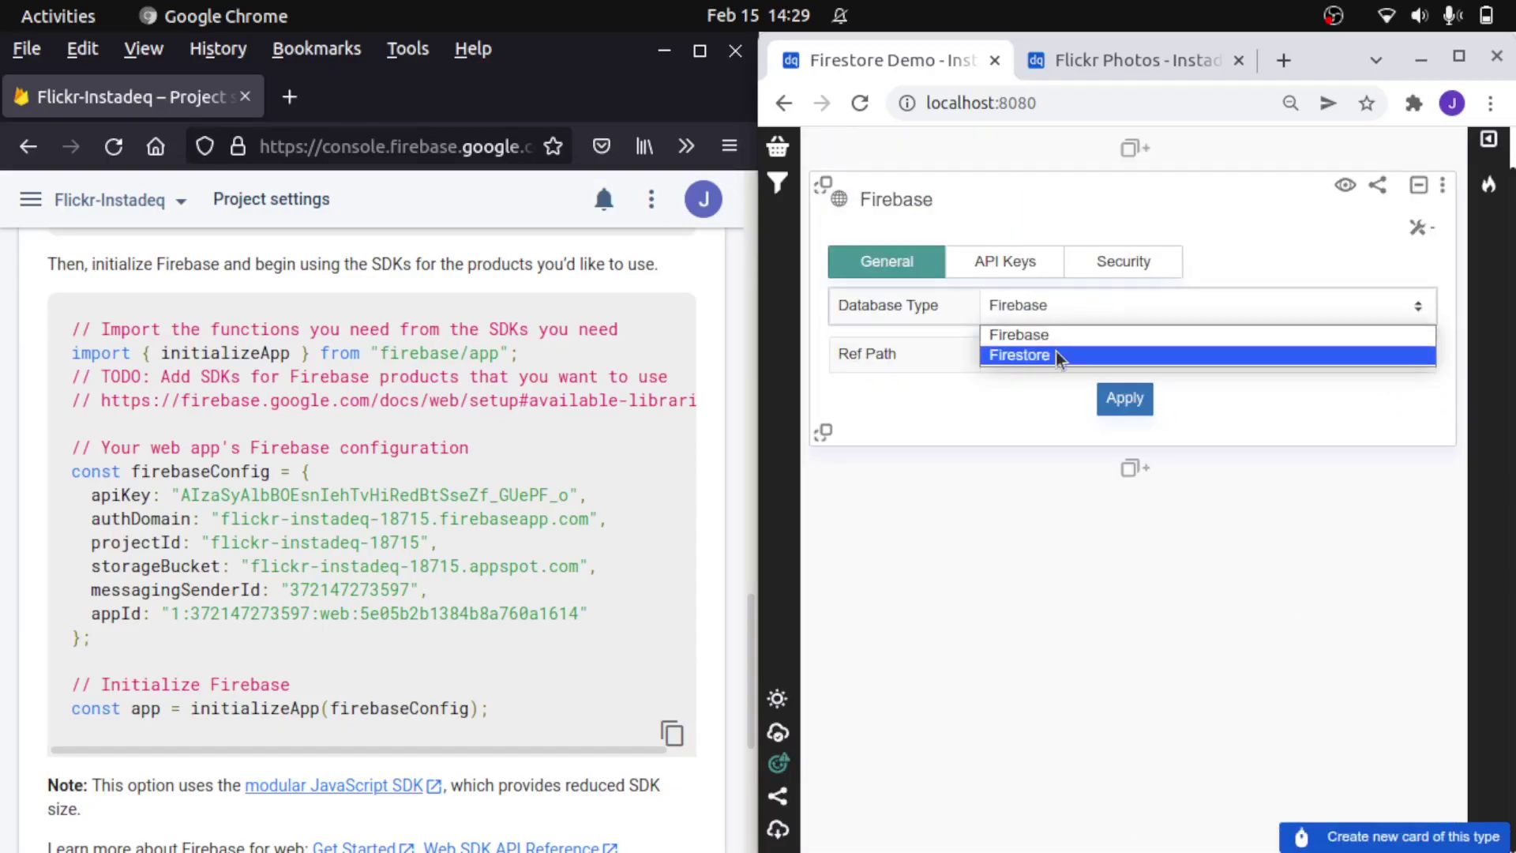
pyautogui.click(1055, 355)
# Copy the API key from the firebaseConfig code into the Firebase card's API Key field.
pyautogui.click(1014, 262)
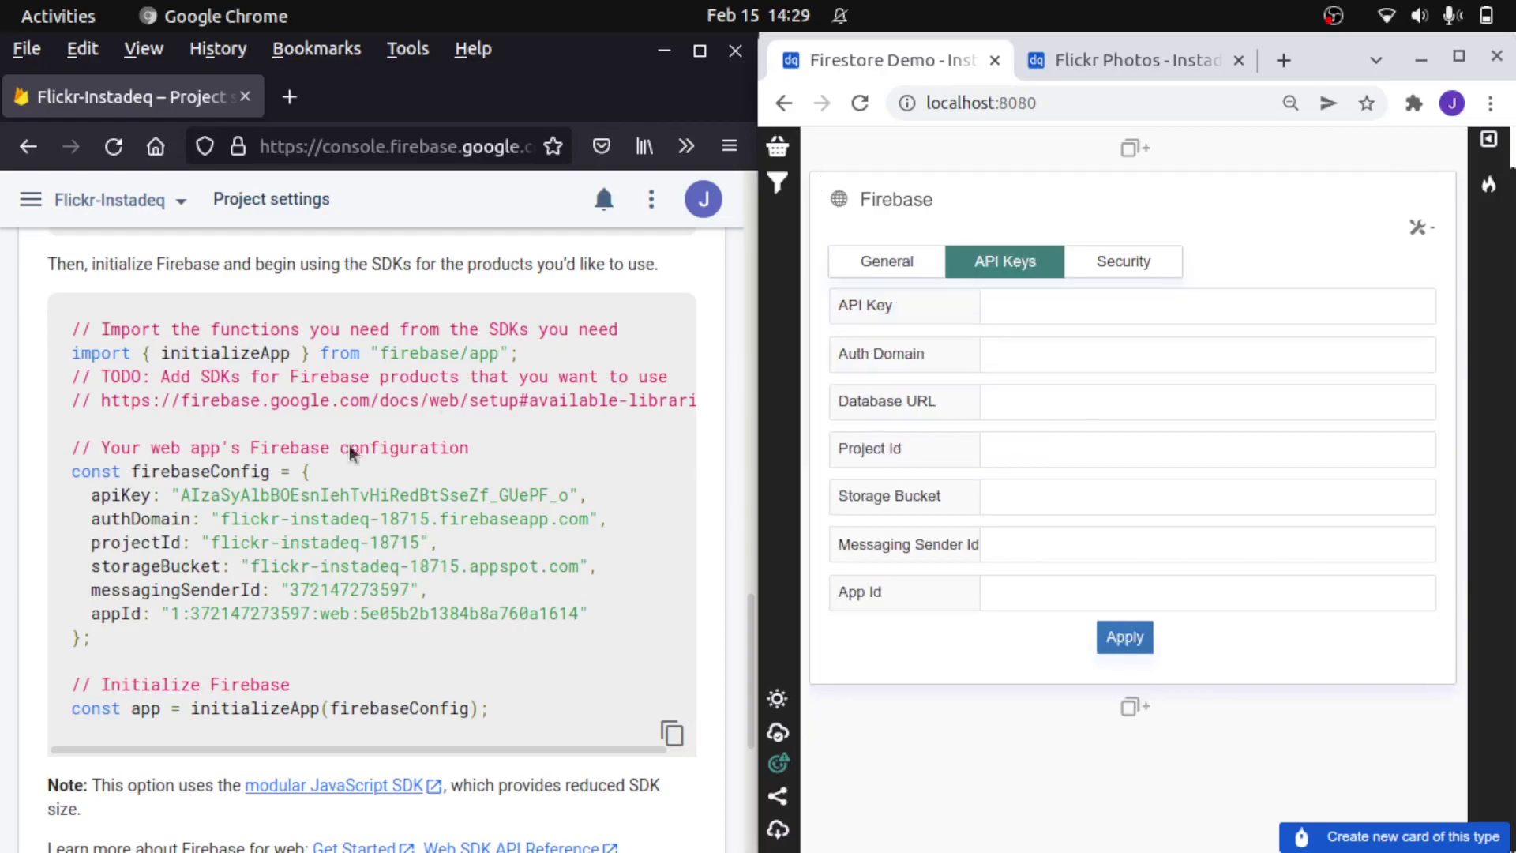
pyautogui.moveTo(181, 495); pyautogui.dragTo(571, 496)
pyautogui.hotkey('ctrl', 'c')
pyautogui.click(1093, 314)
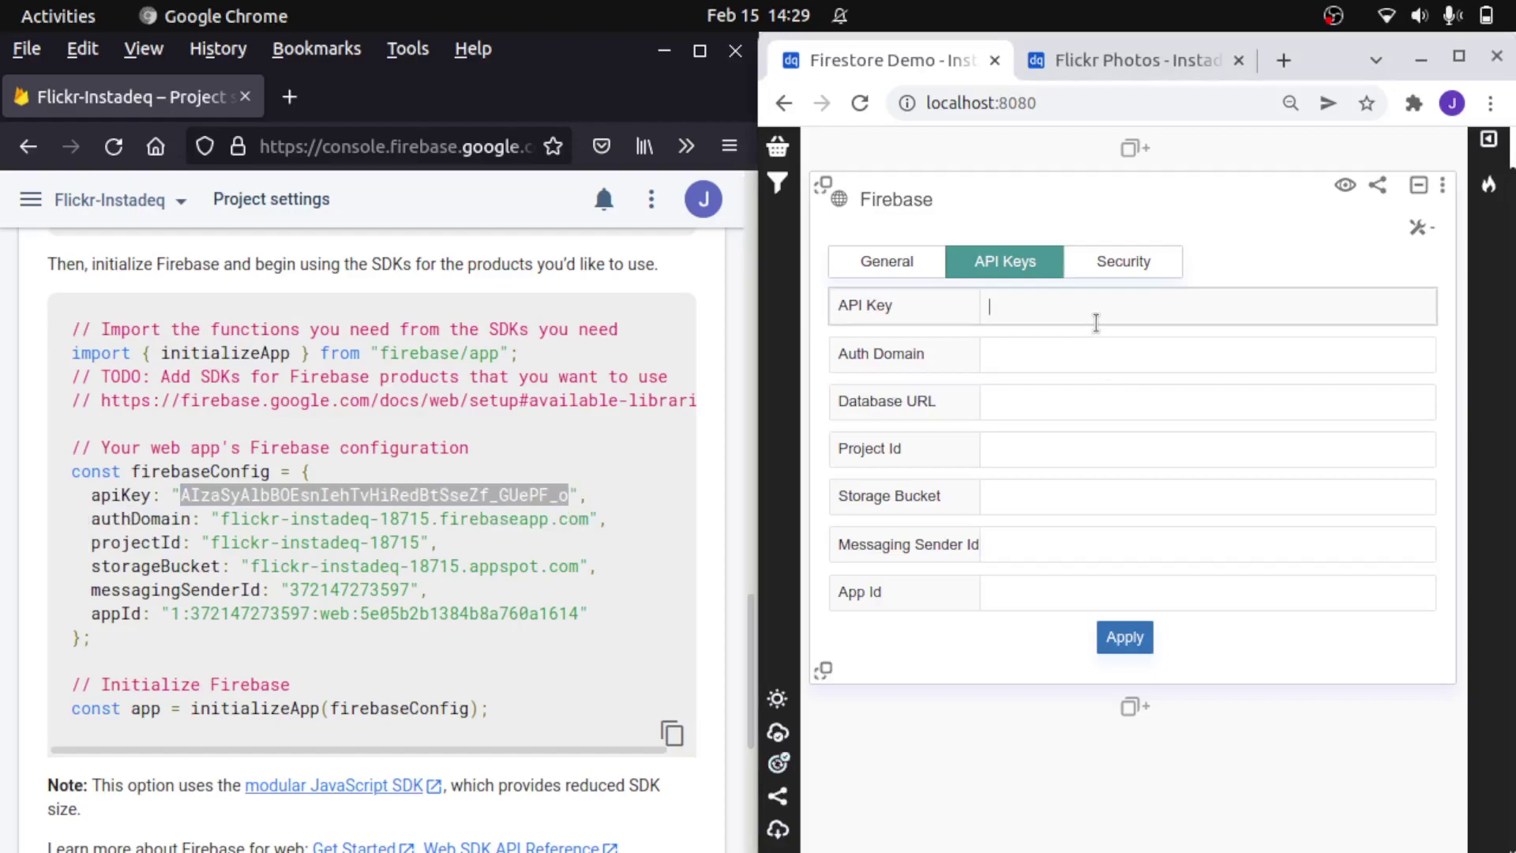
pyautogui.hotkey('ctrl', 'v')
# Copy the auth domain flickr-instadeq-18715.firebaseapp.com and project ID flickr-instadeq-18715 from the firebaseConfig code into the Firebase card.
pyautogui.moveTo(225, 517); pyautogui.dragTo(578, 527)
pyautogui.hotkey('ctrl', 'c')
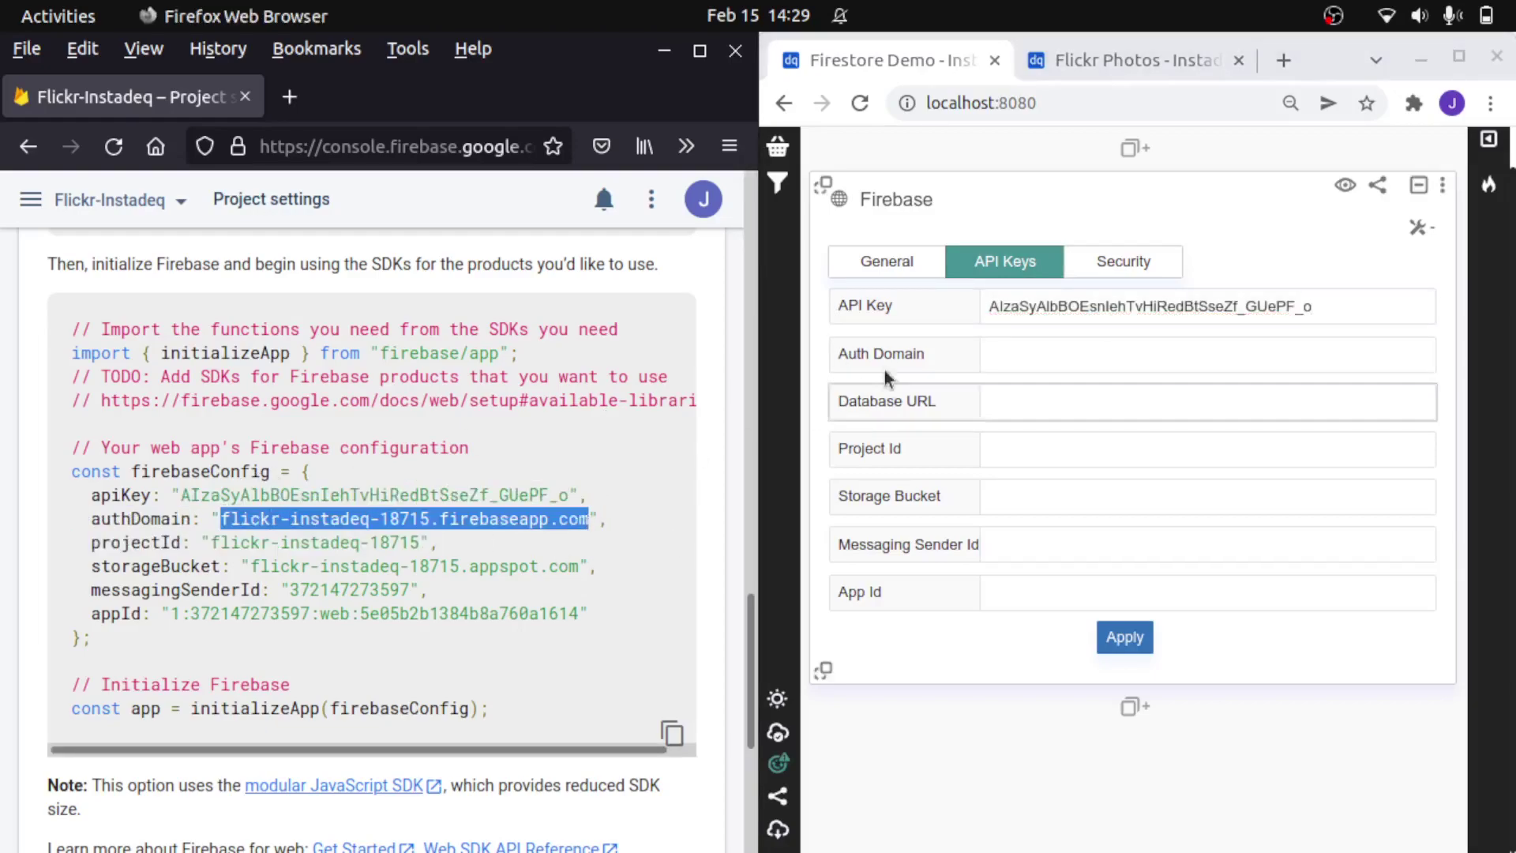
pyautogui.click(1005, 357)
pyautogui.hotkey('ctrl', 'v')
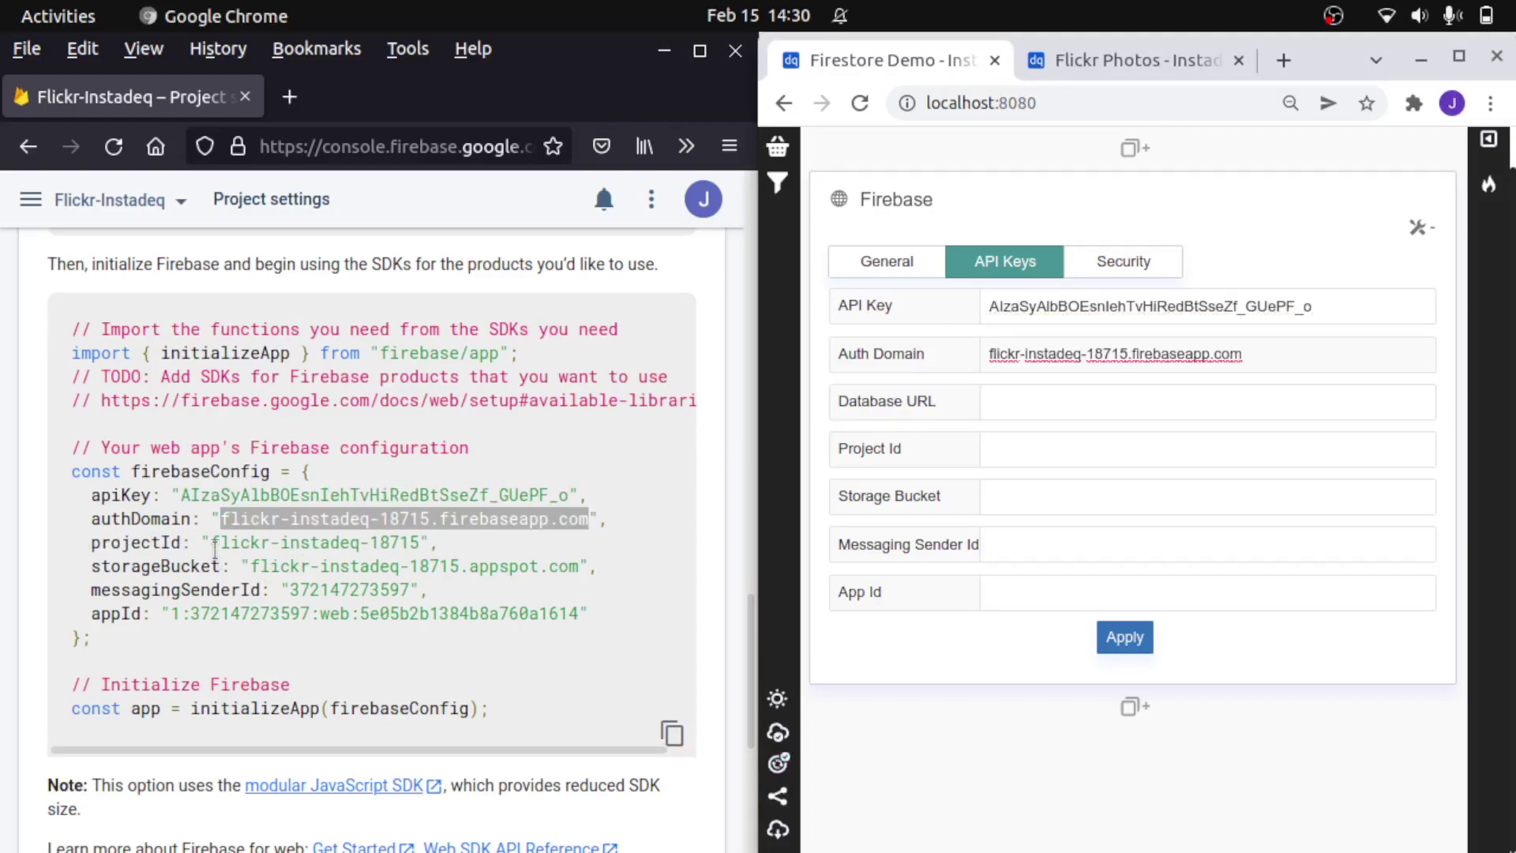
pyautogui.moveTo(212, 544); pyautogui.dragTo(421, 542)
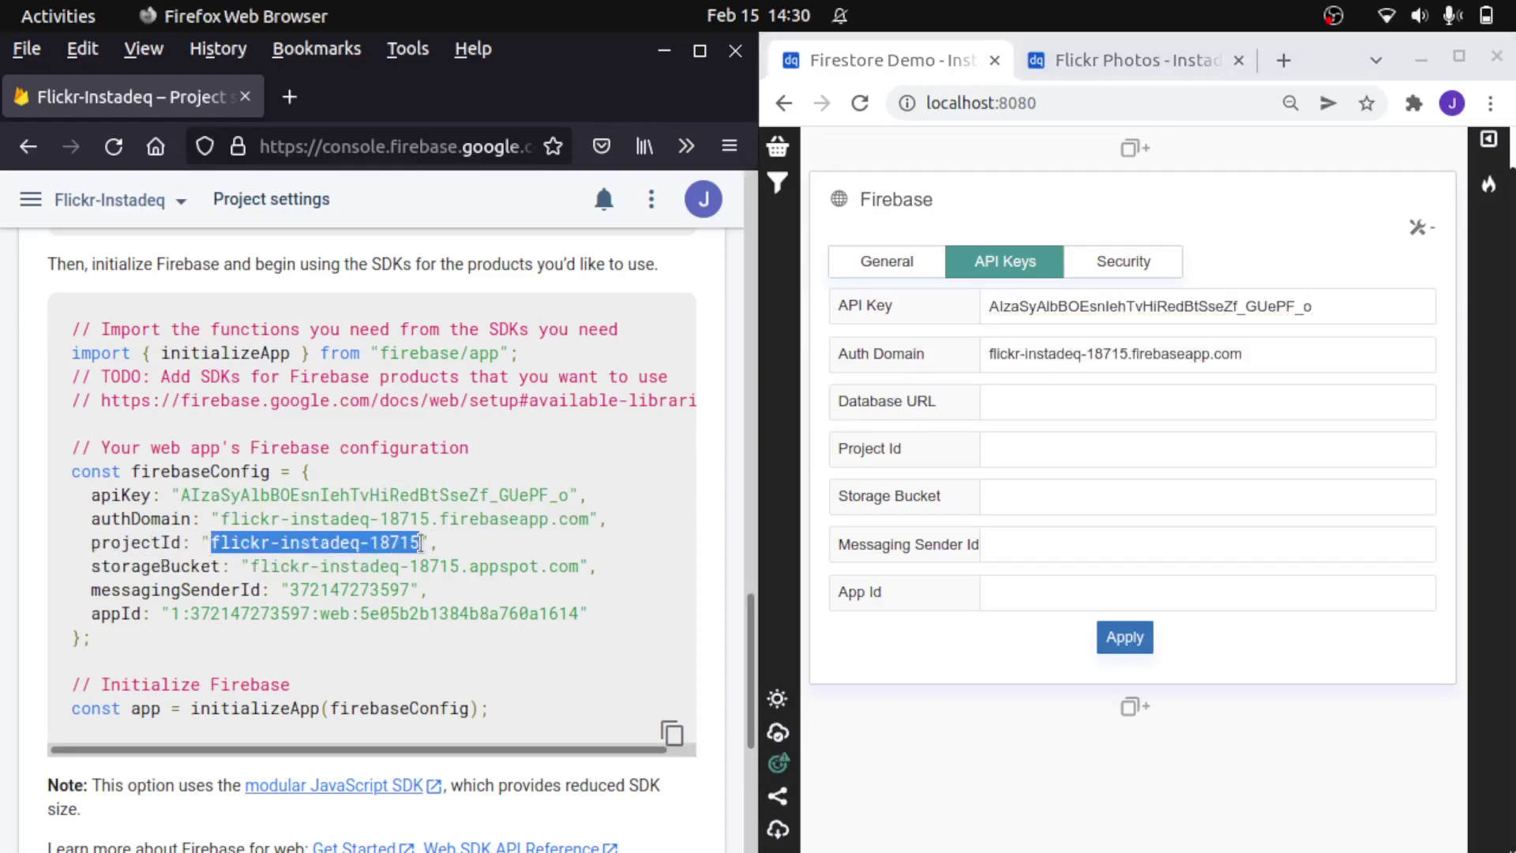
pyautogui.hotkey('ctrl', 'c')
pyautogui.click(1039, 440)
pyautogui.hotkey('ctrl', 'v')
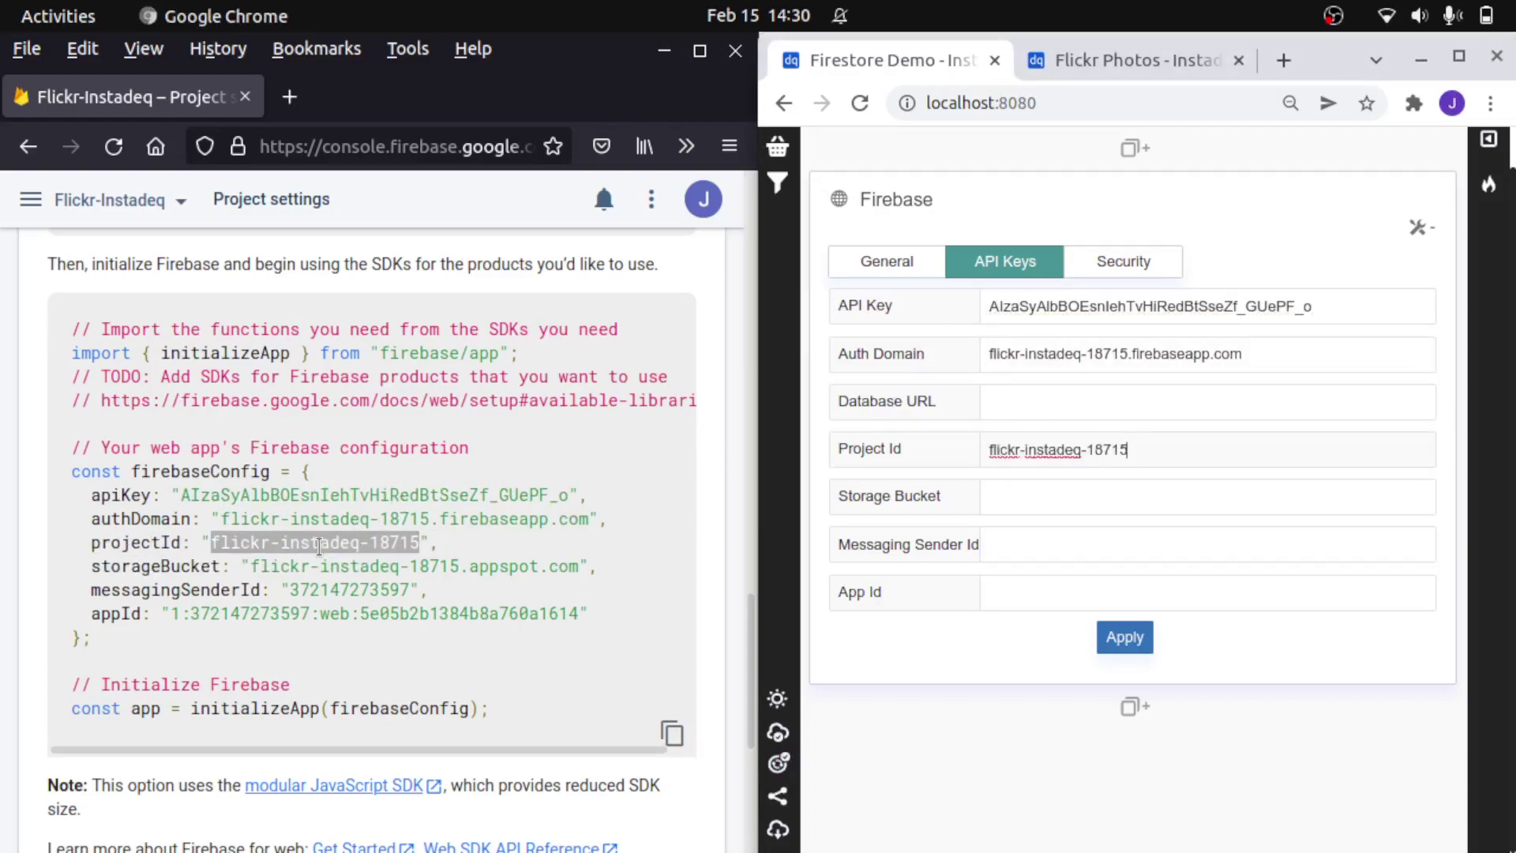
# Copy the storage bucket flickr-instadeq-18715.appspot.com from the firebaseConfig code into the Firebase card.
pyautogui.moveTo(251, 567); pyautogui.dragTo(562, 560)
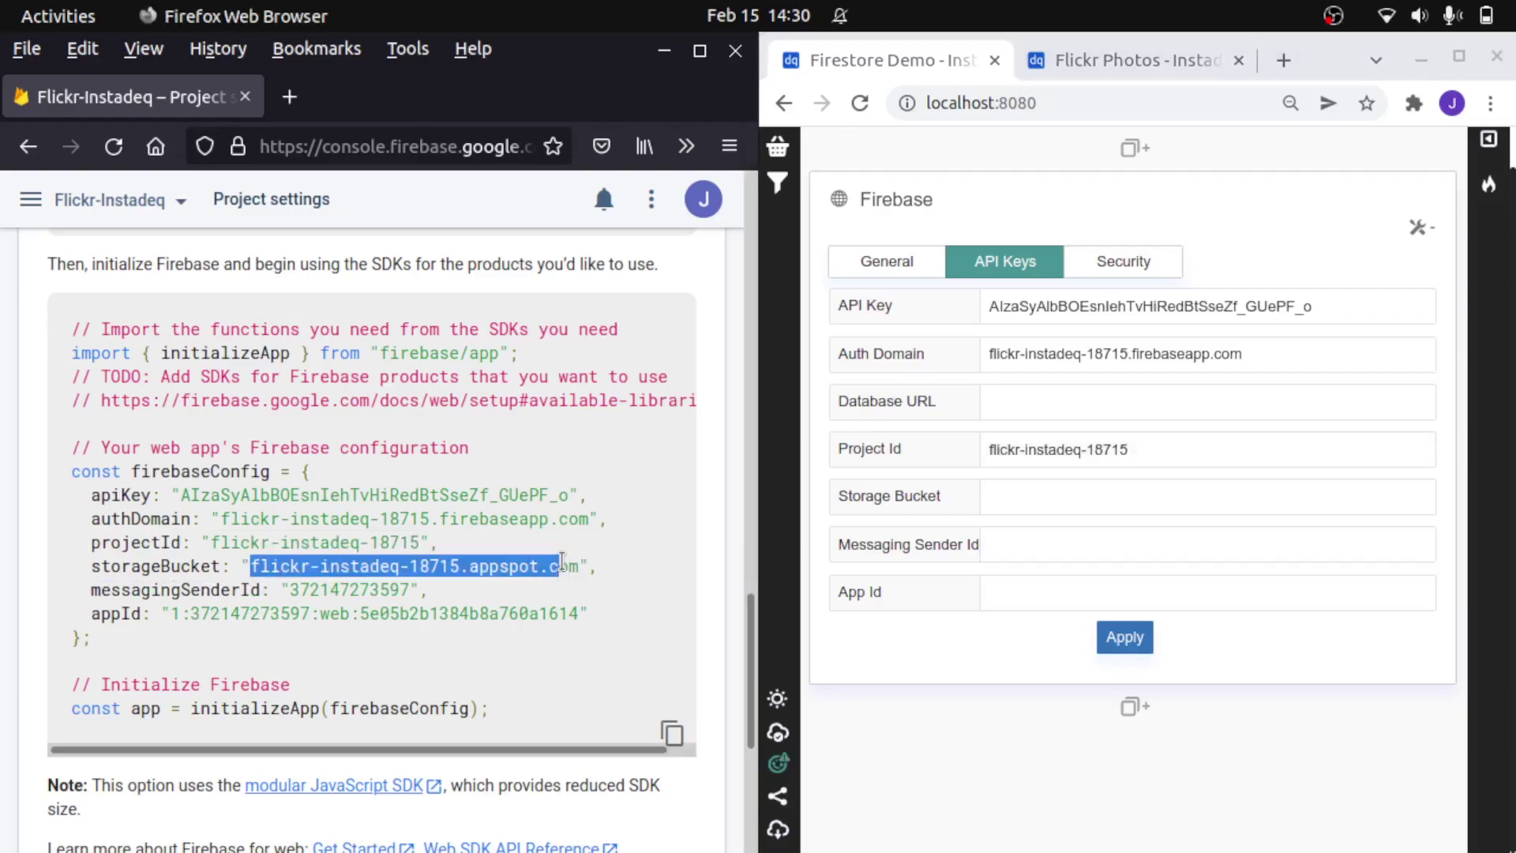
pyautogui.hotkey('ctrl', 'c')
pyautogui.click(1040, 496)
pyautogui.hotkey('ctrl', 'v')
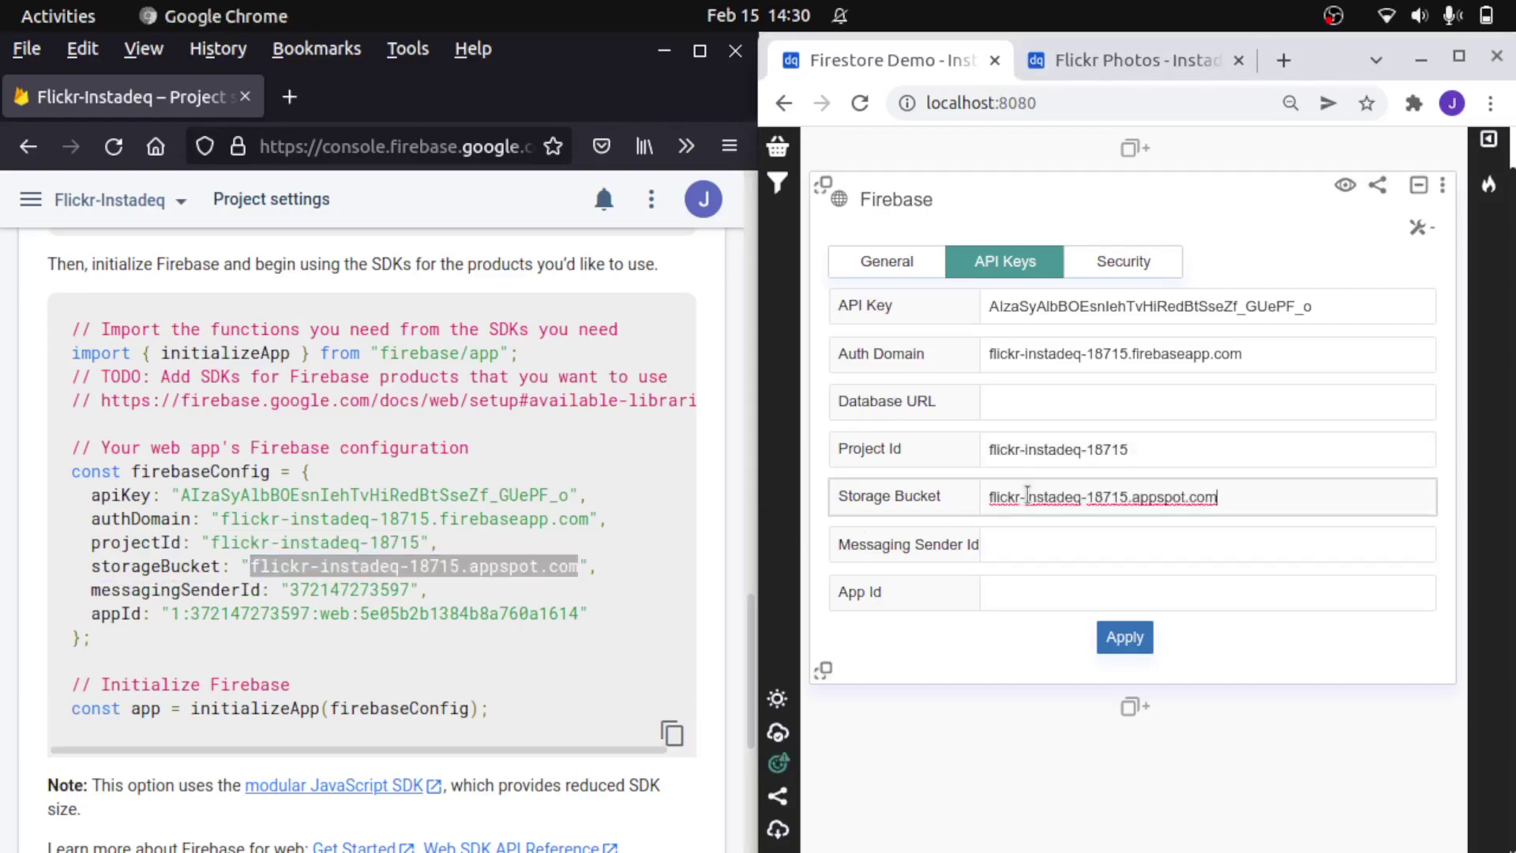
# Copy the messaging sender ID and app ID from the firebaseConfig code into the Firebase card's matching fields.
pyautogui.doubleClick(310, 591)
pyautogui.hotkey('ctrl', 'c')
pyautogui.click(1015, 542)
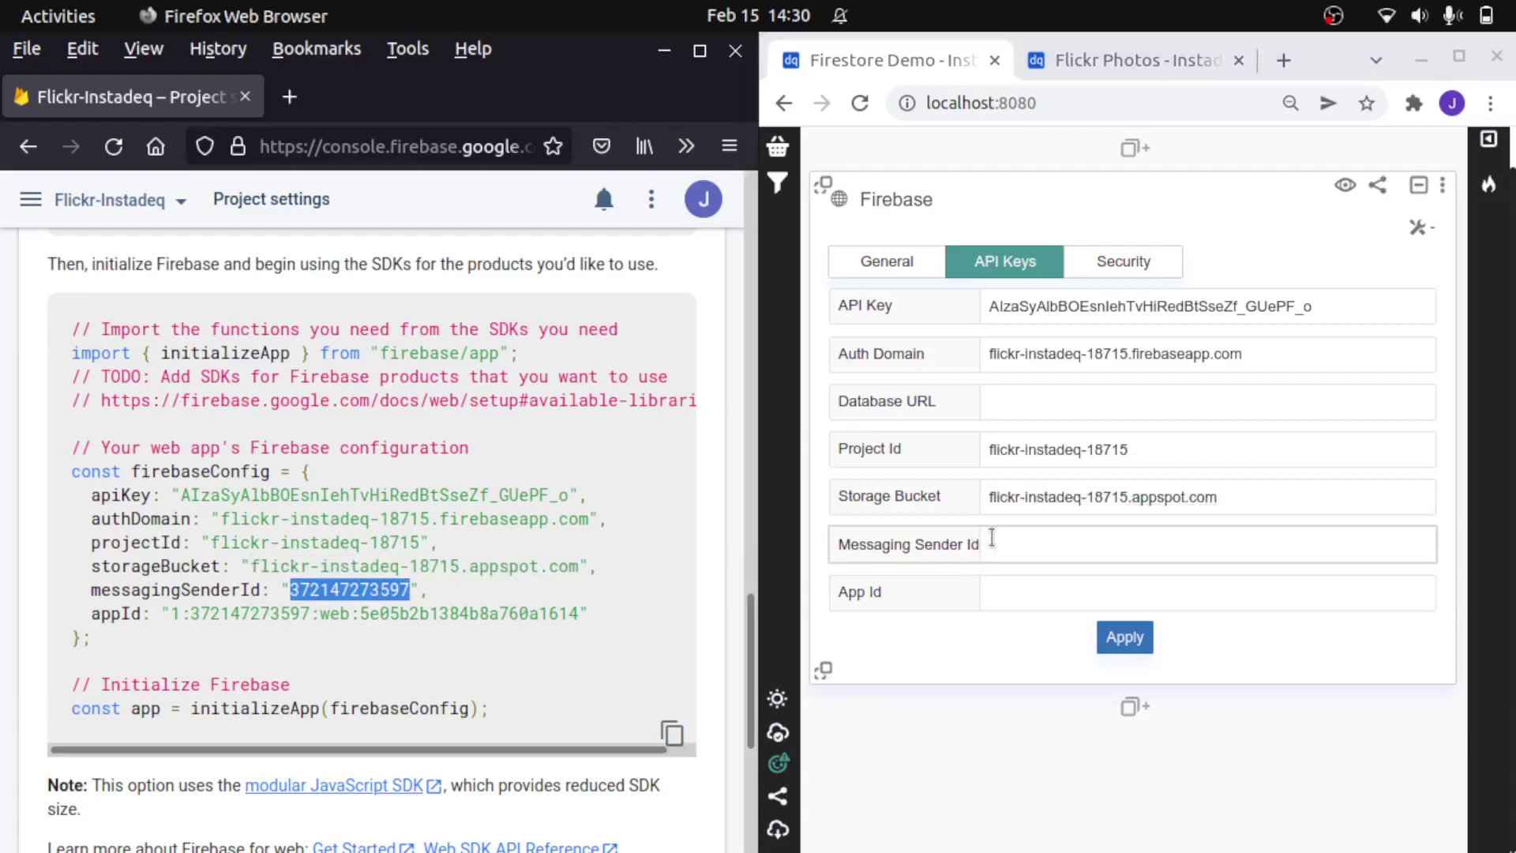
pyautogui.hotkey('ctrl', 'v')
pyautogui.moveTo(174, 616); pyautogui.dragTo(579, 614)
pyautogui.hotkey('ctrl', 'c')
pyautogui.click(994, 584)
pyautogui.hotkey('ctrl', 'v')
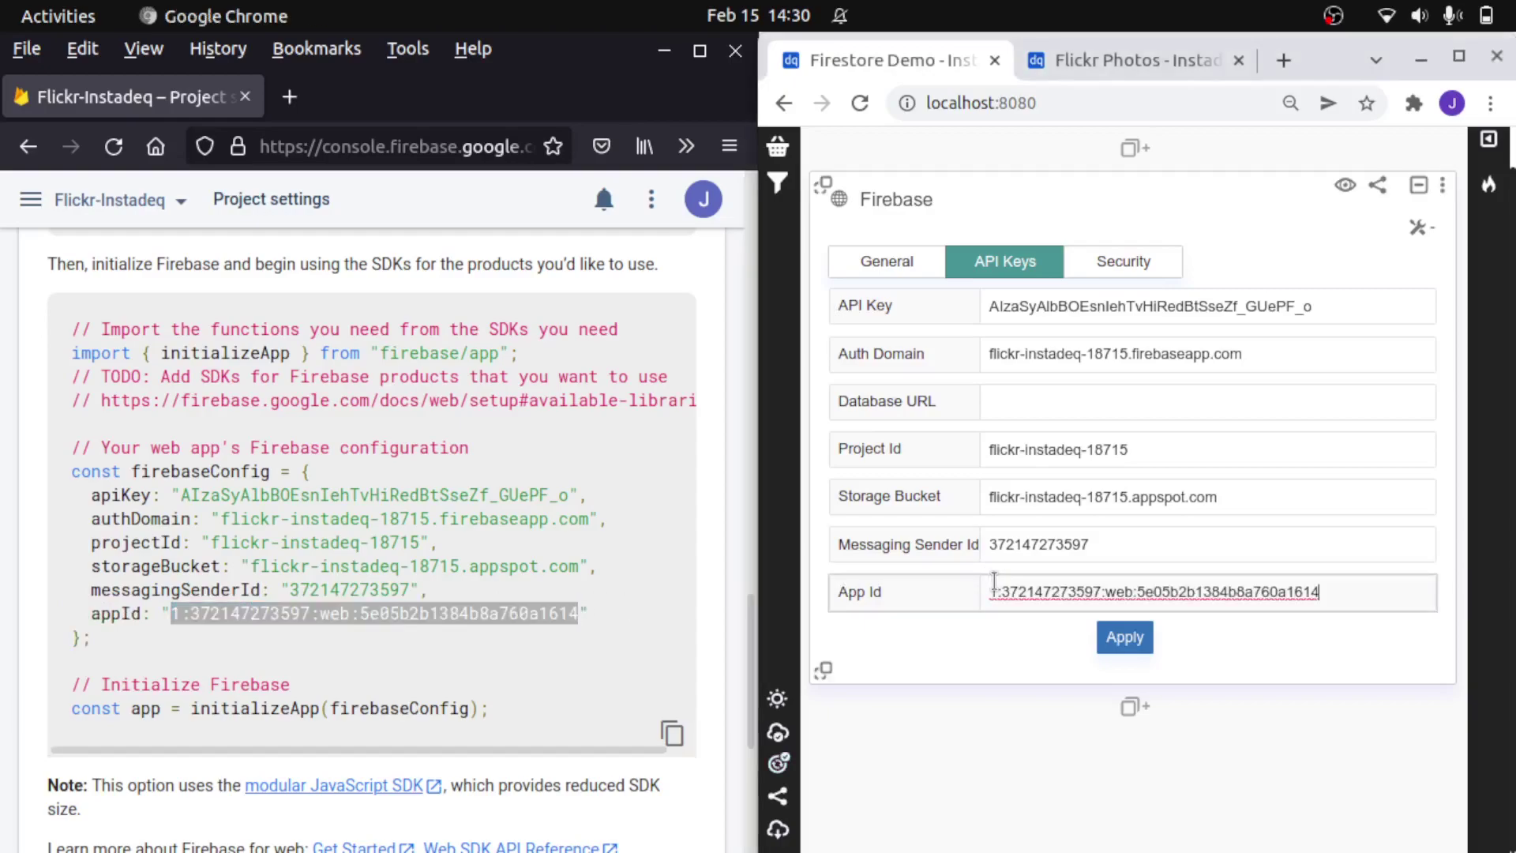
# Turn off Require Authentication for the Firebase card and set its collection to photos.
pyautogui.click(1133, 272)
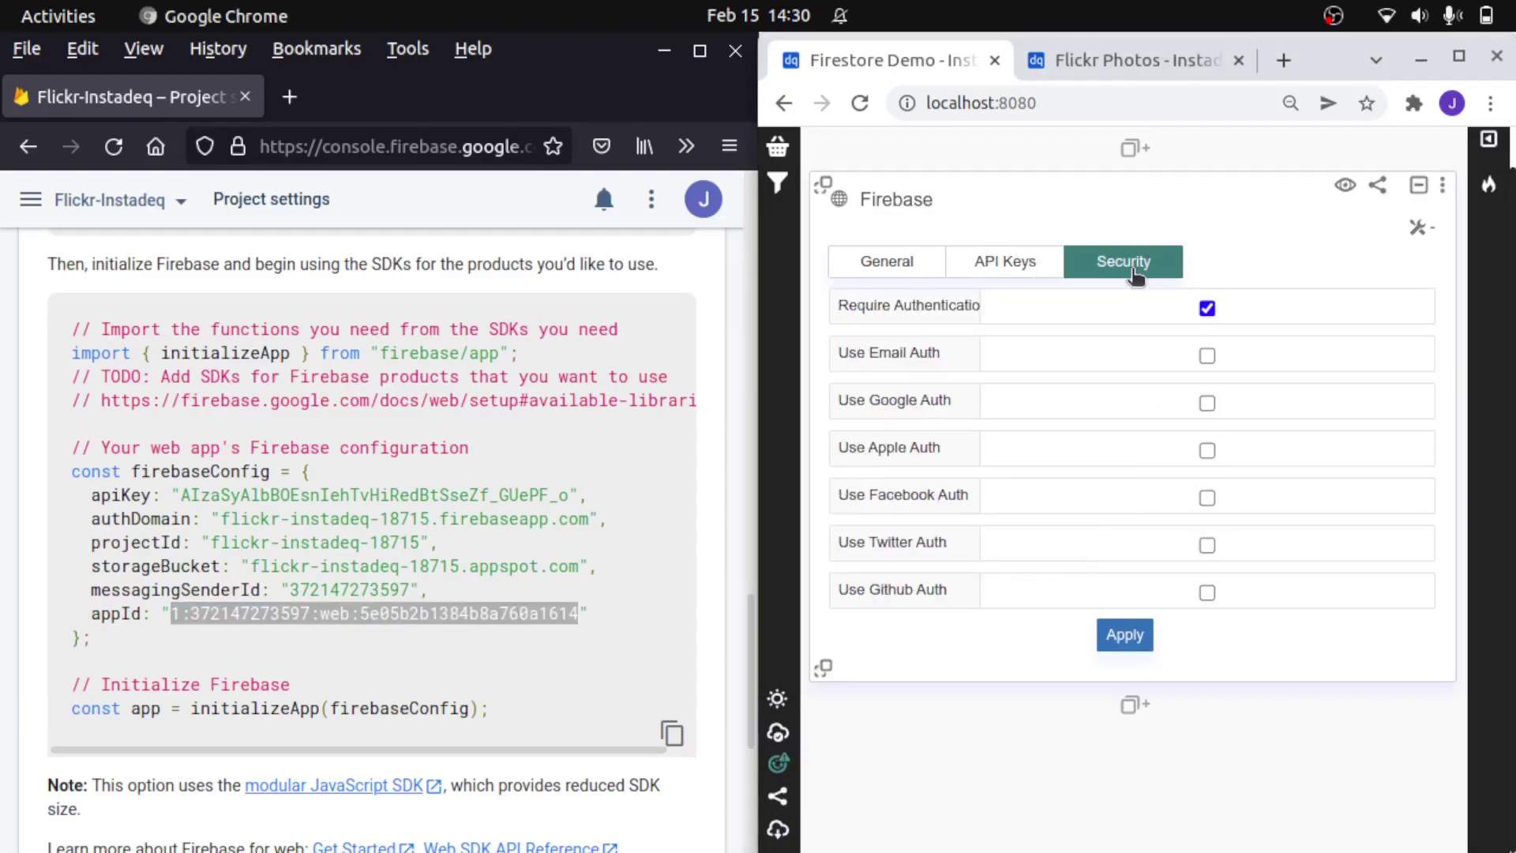
pyautogui.click(1206, 309)
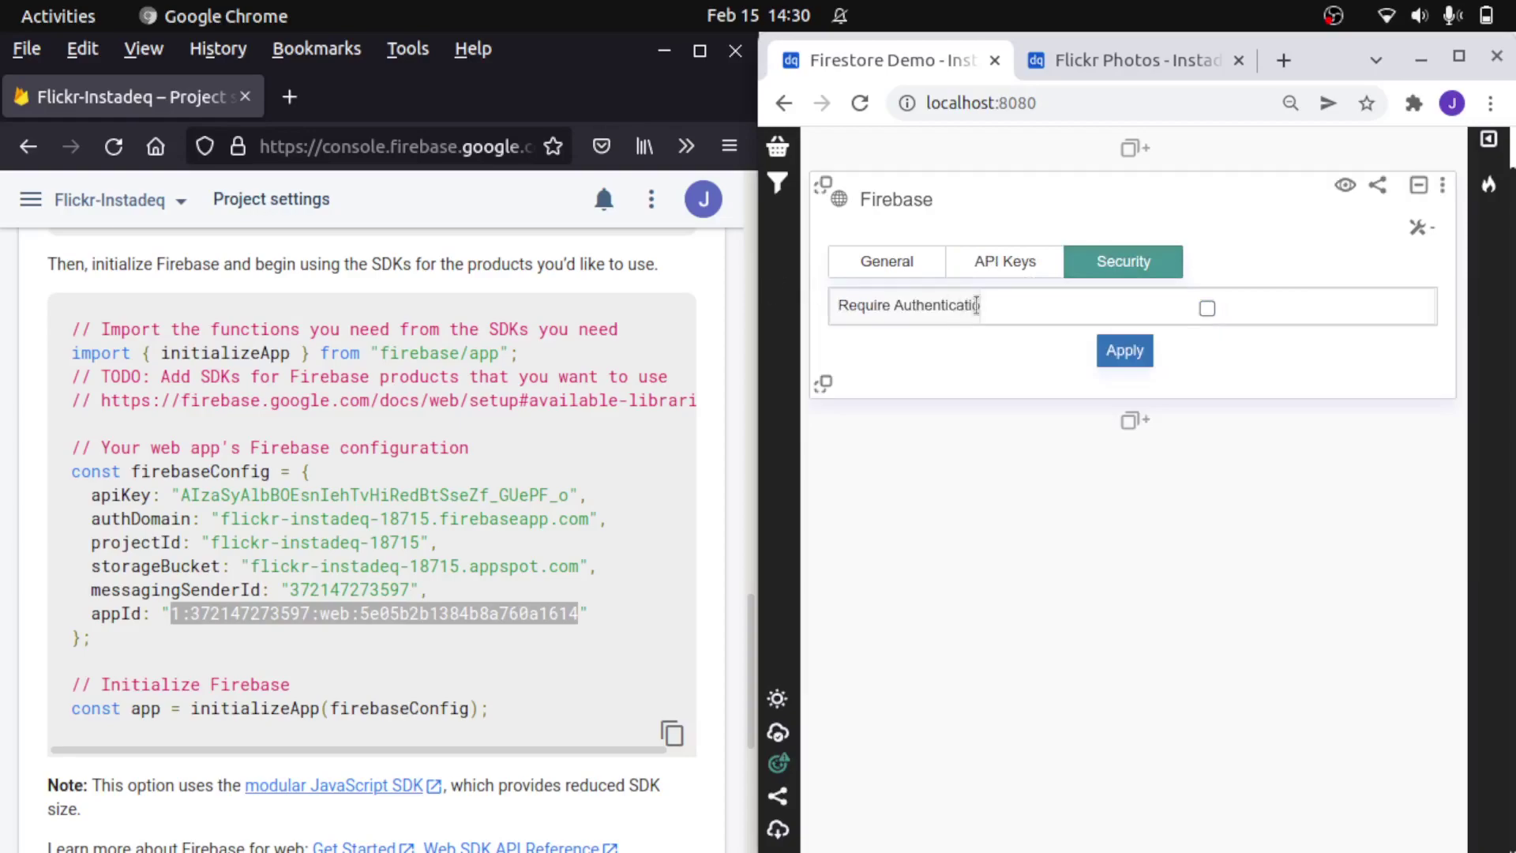
pyautogui.click(886, 261)
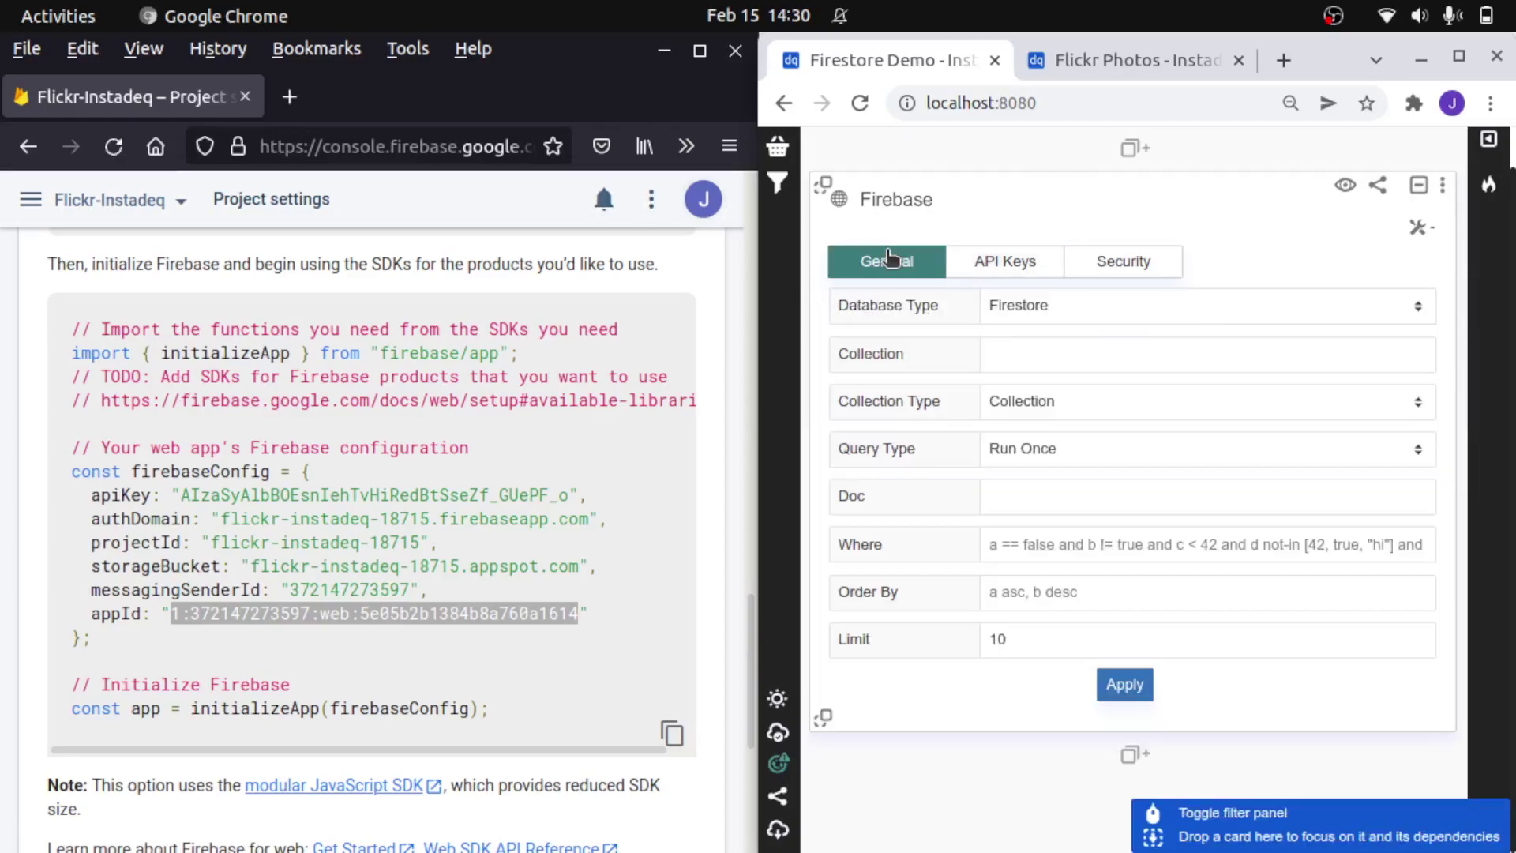
pyautogui.click(1026, 344)
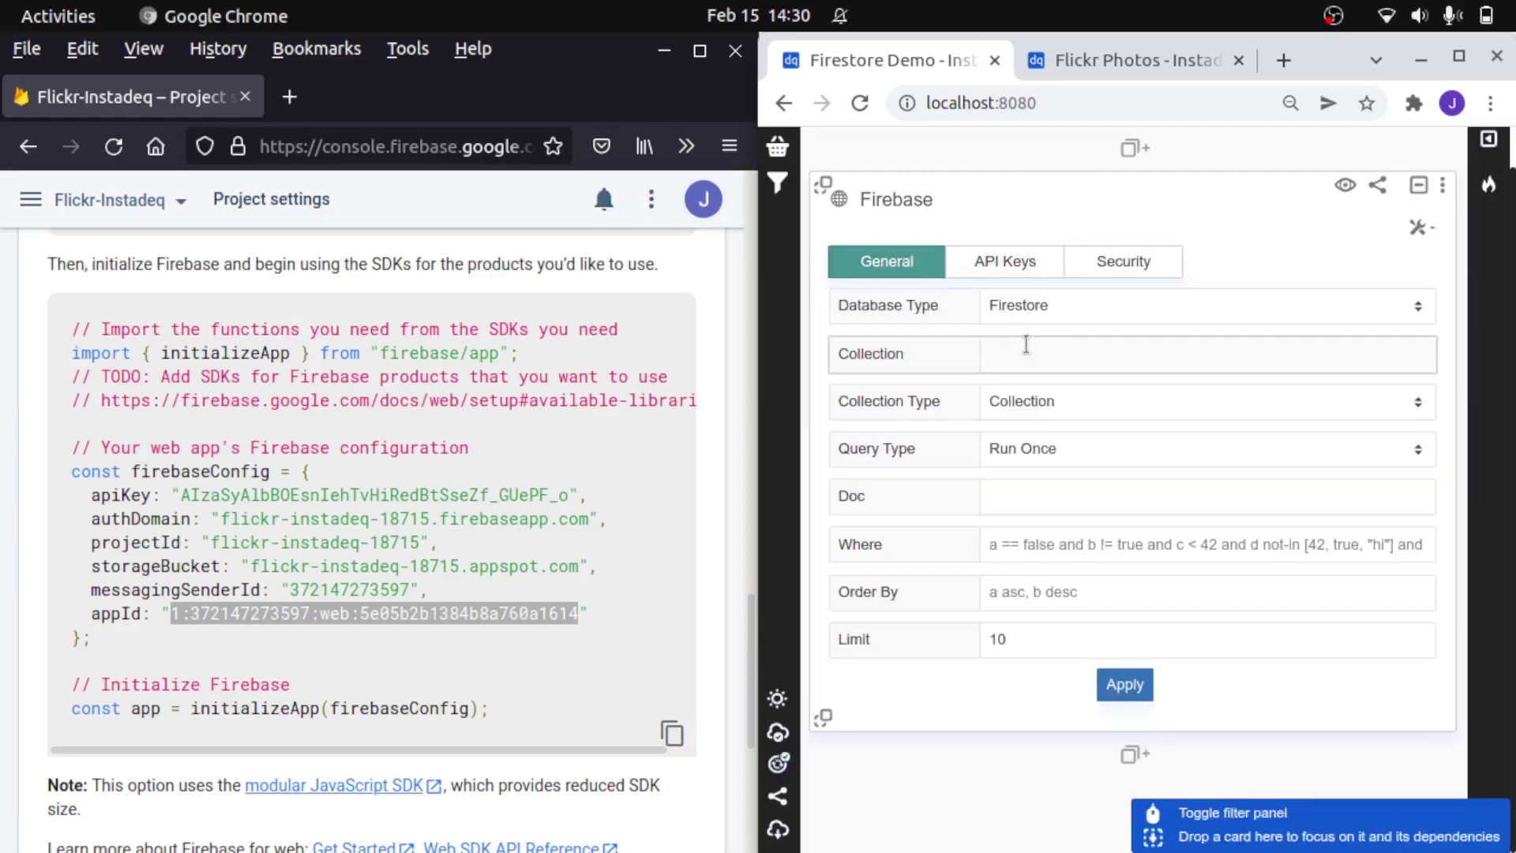
pyautogui.write('photos')
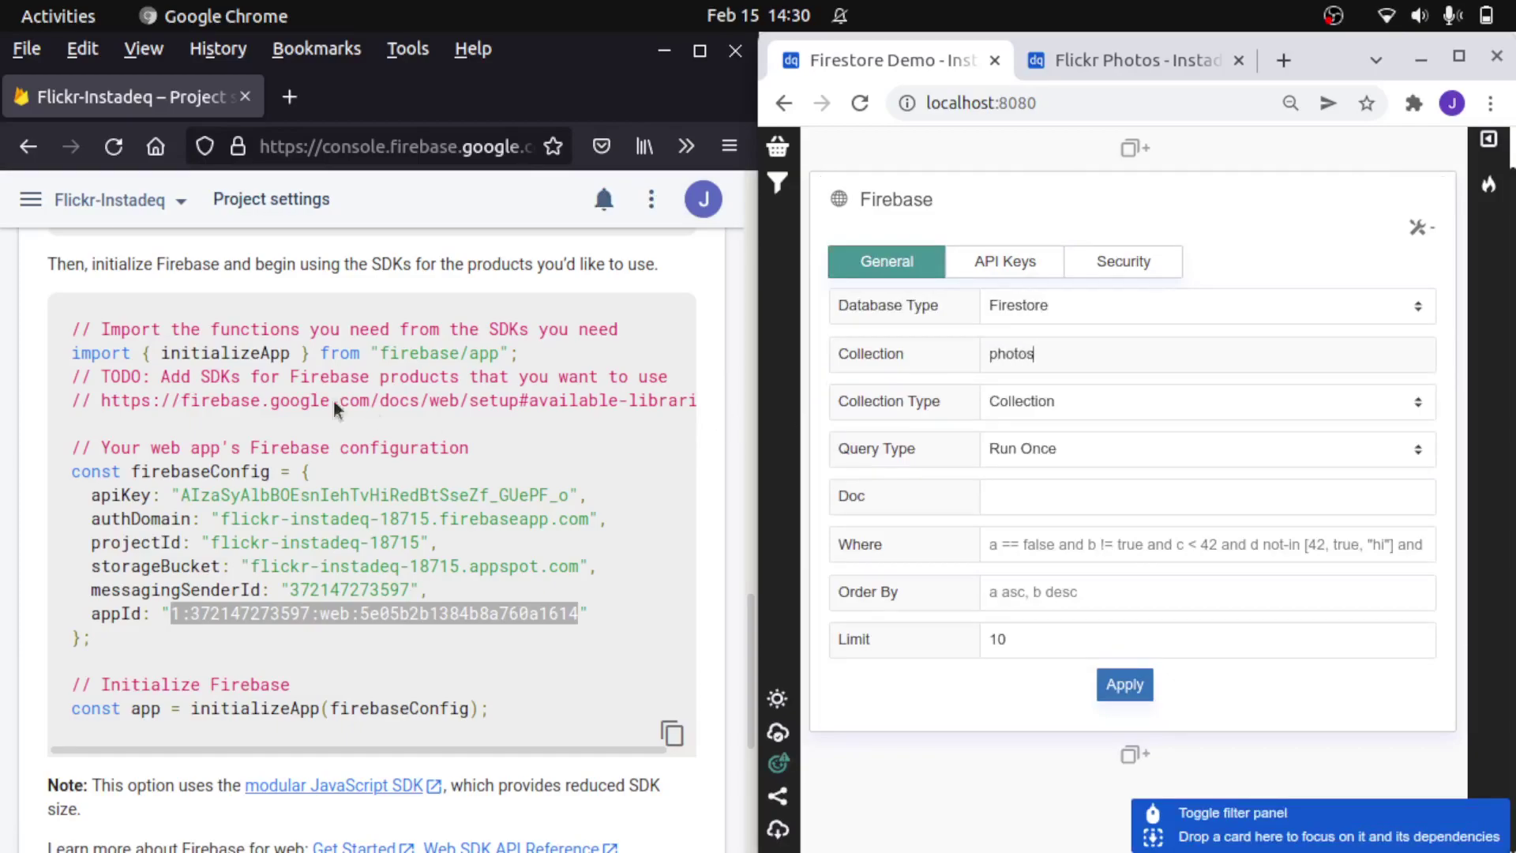
# Go back to the Firestore data in the Firebase console and view the sample document in the photos collection.
pyautogui.scroll(10, 348, 406)
pyautogui.click(30, 199)
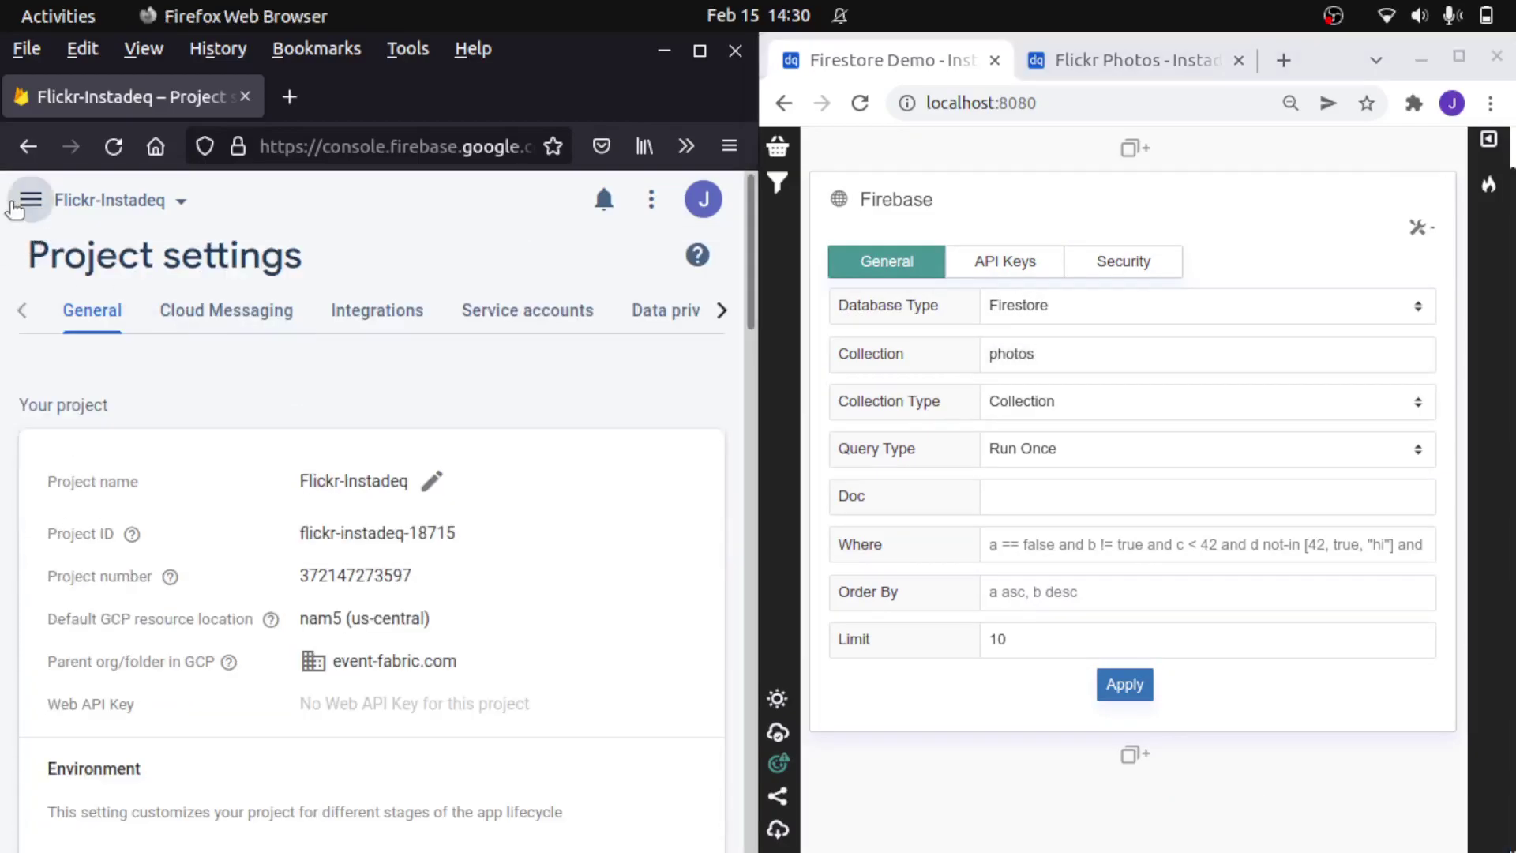
pyautogui.click(166, 421)
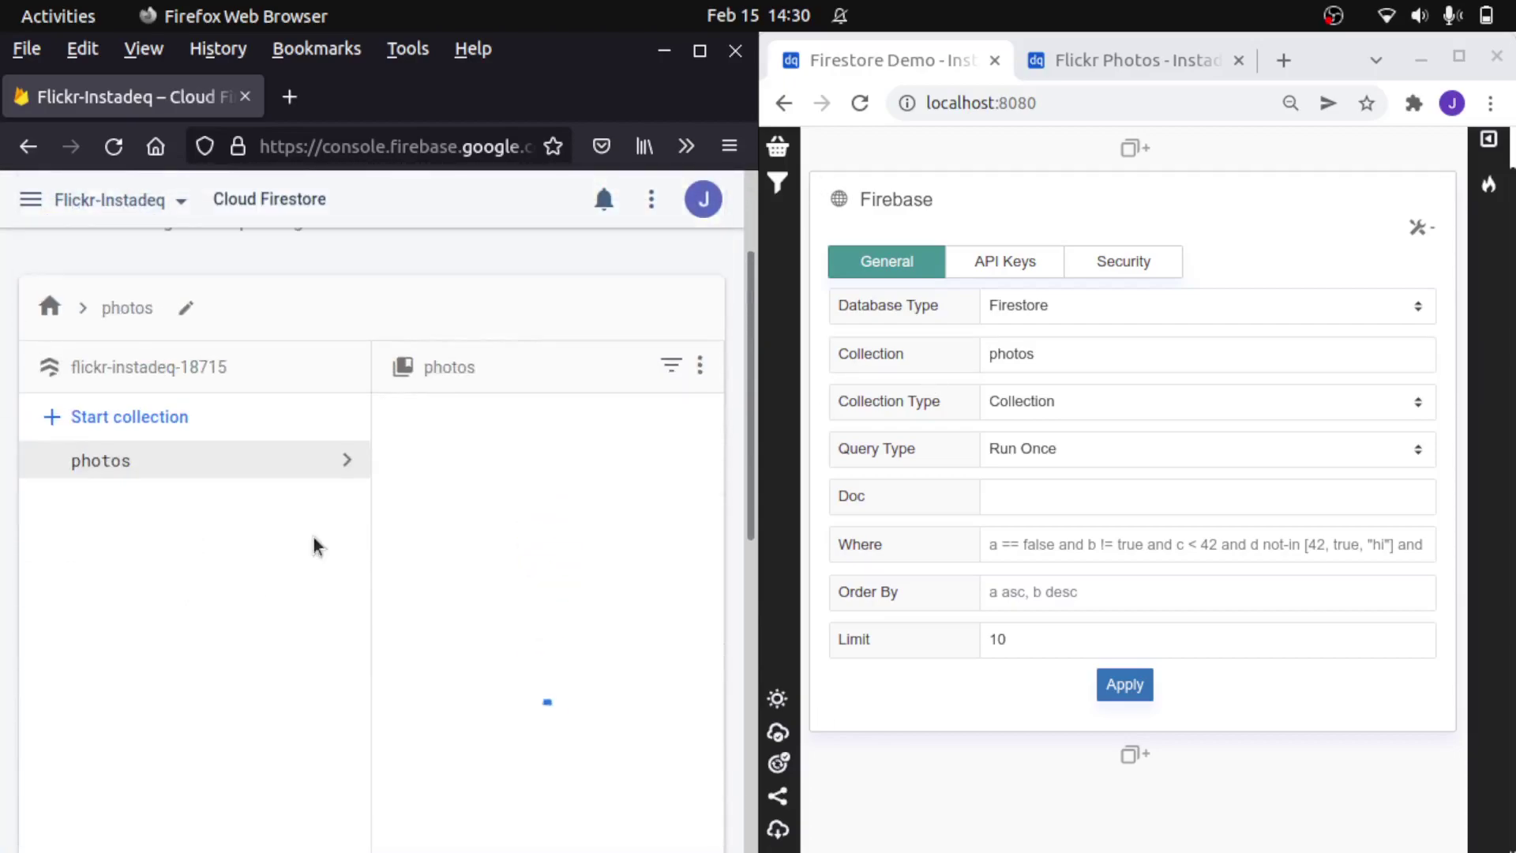
pyautogui.click(152, 457)
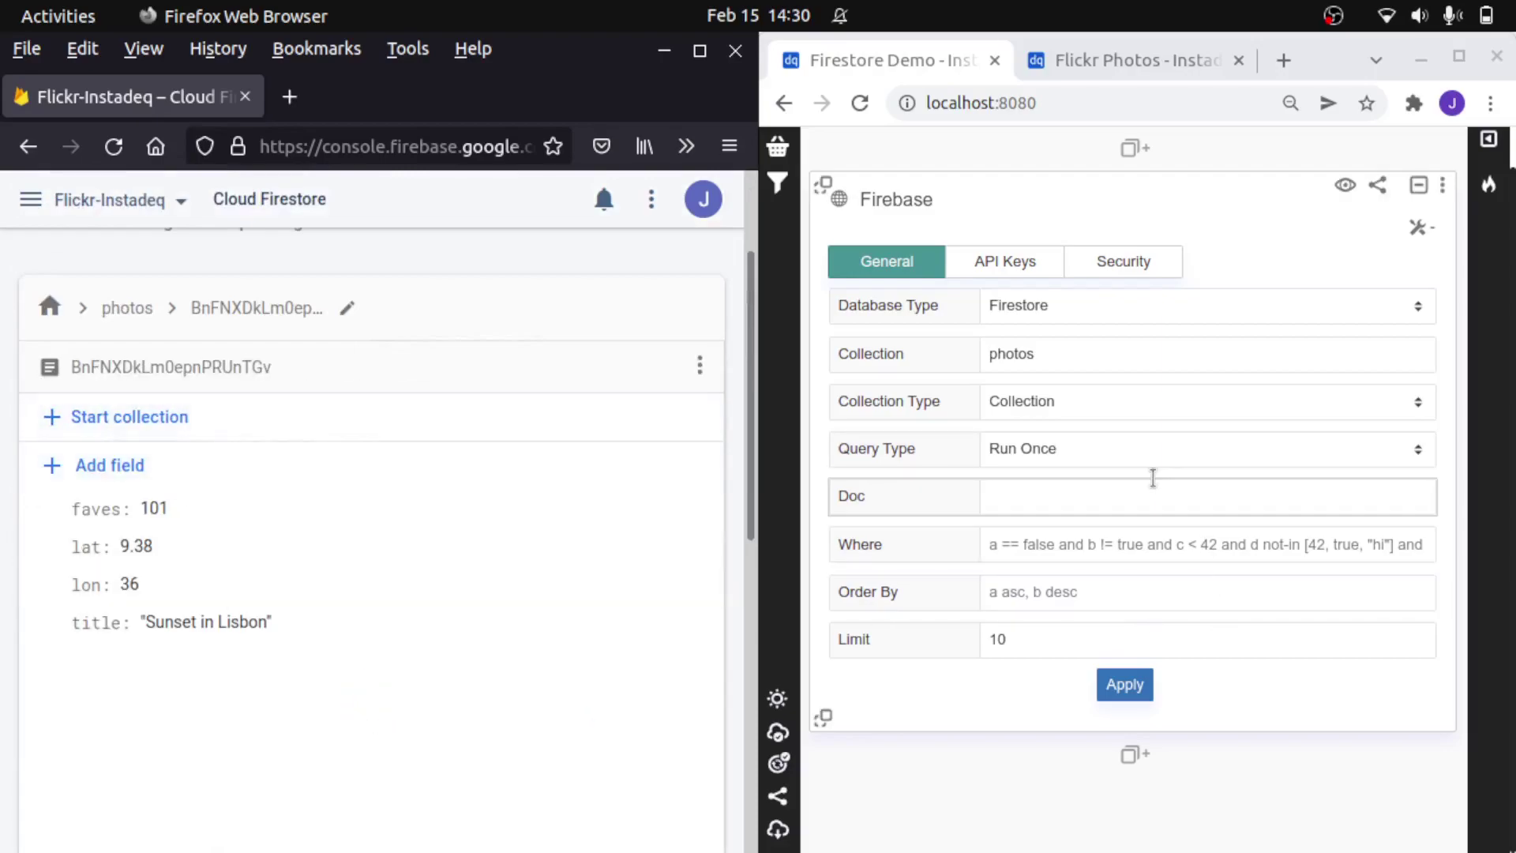
# Choose Collection as the Firebase card's collection type and Run Once as its query type.
pyautogui.click(1068, 415)
pyautogui.click(1088, 433)
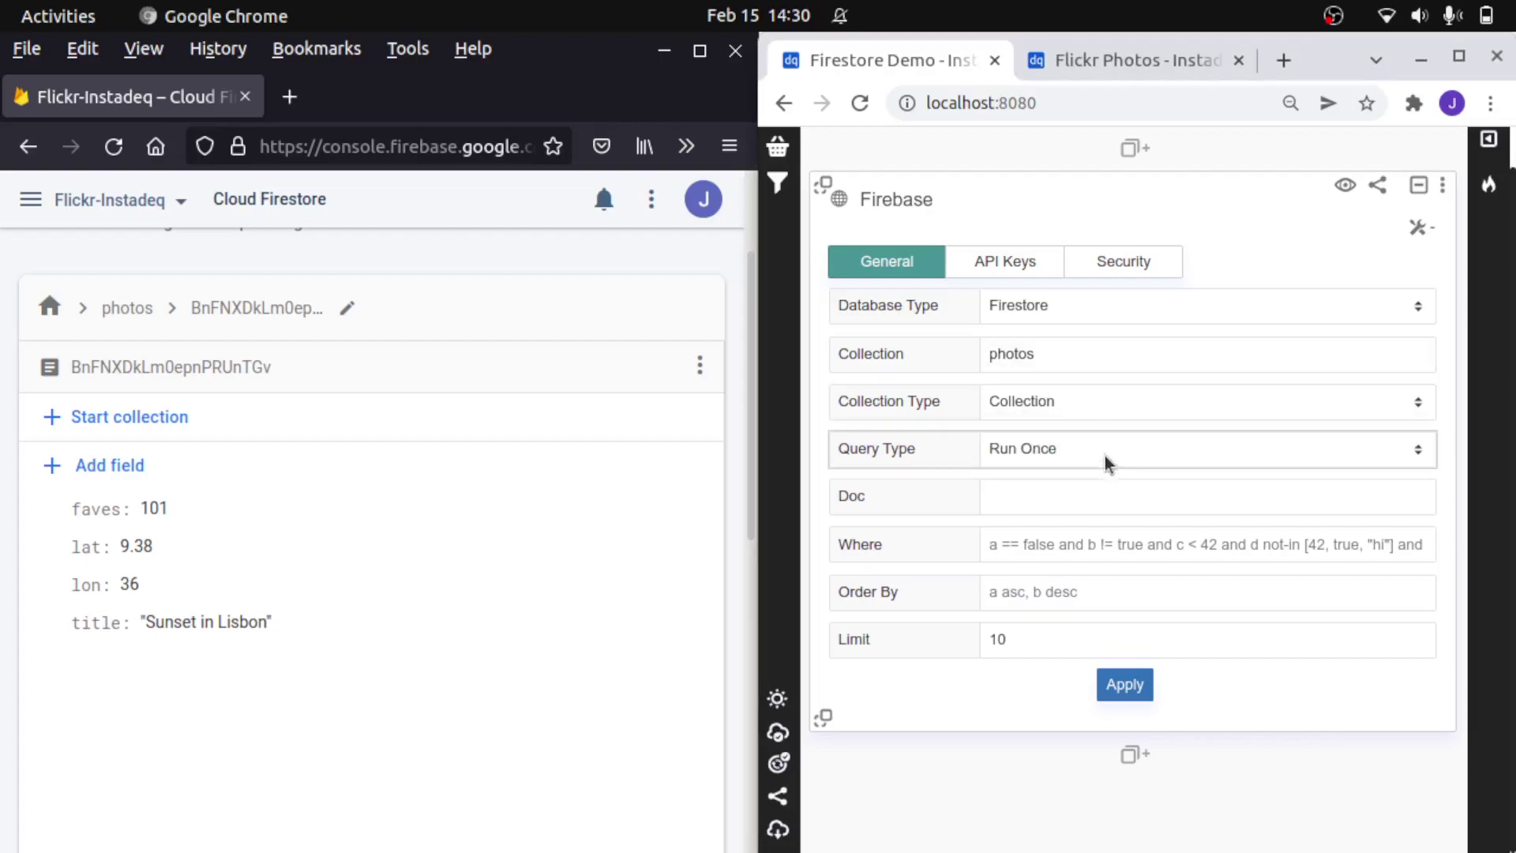
pyautogui.click(1069, 455)
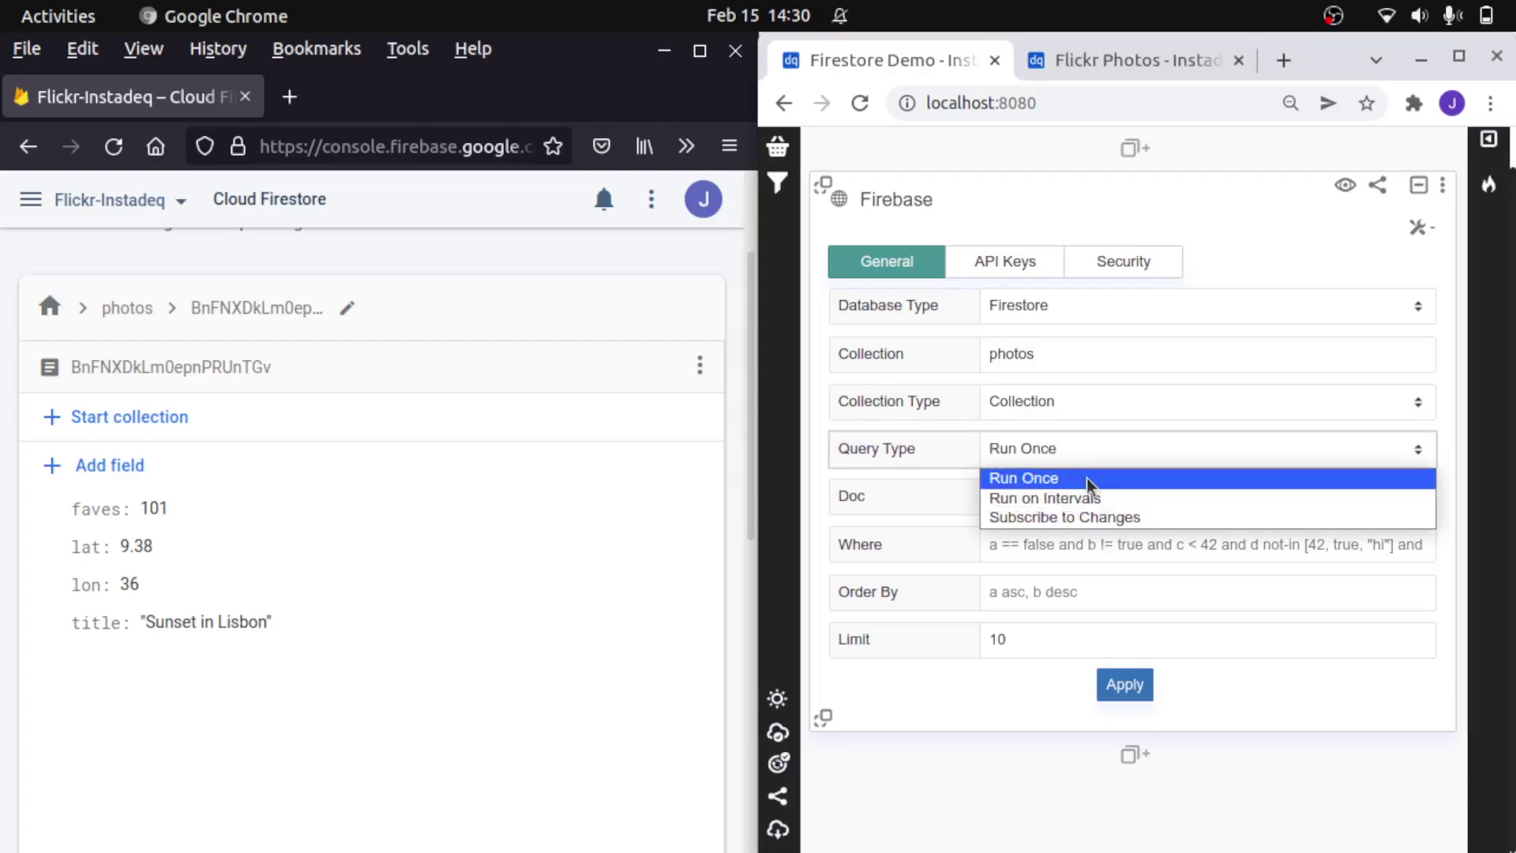
pyautogui.click(1087, 477)
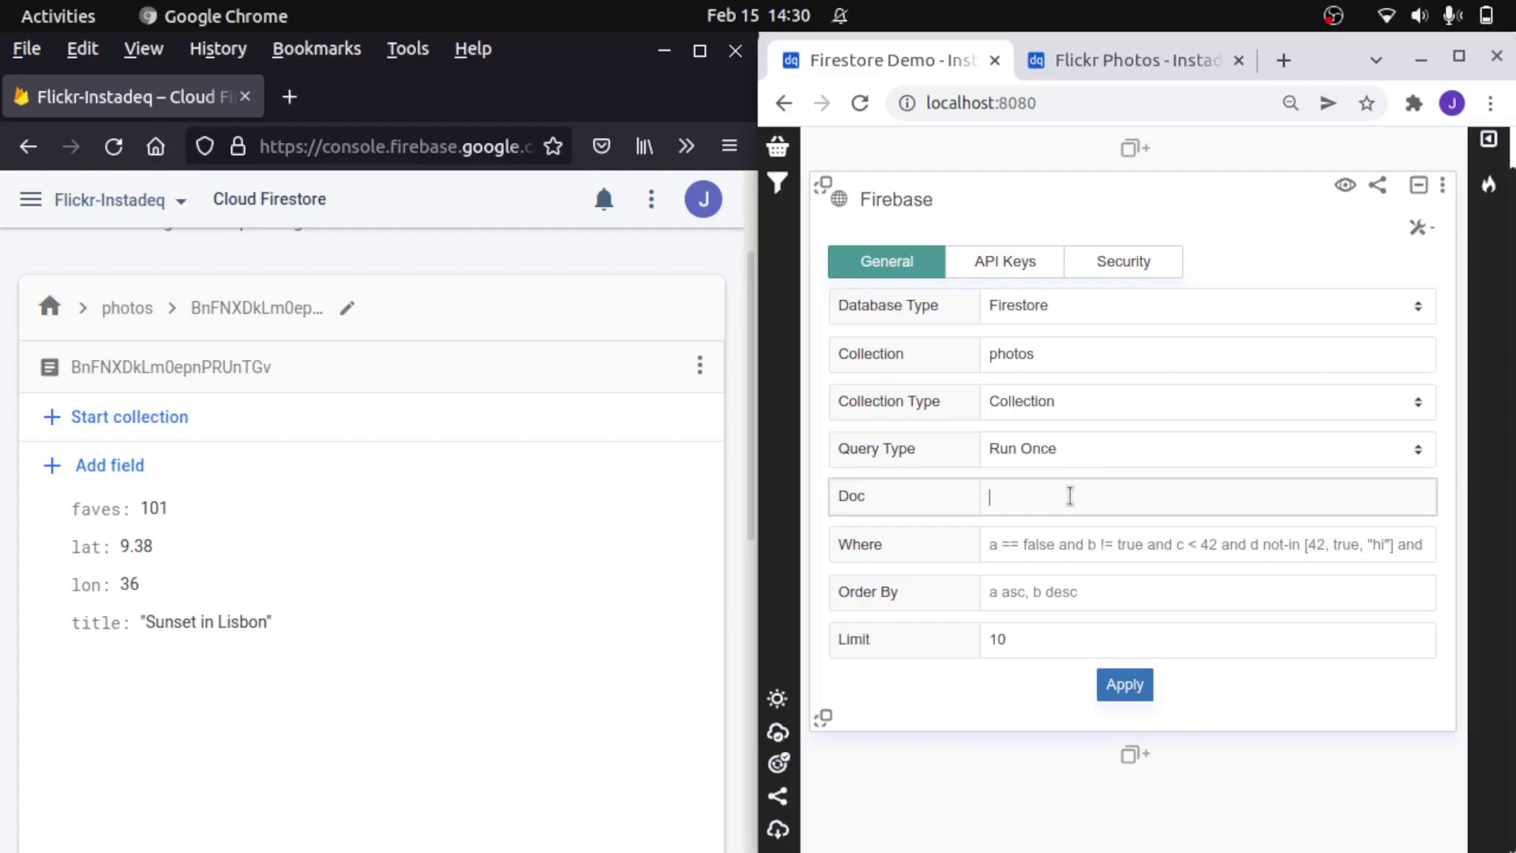
# Set the card's Where condition to faves > 100 and its Order By to faves asc.
pyautogui.click(1070, 495)
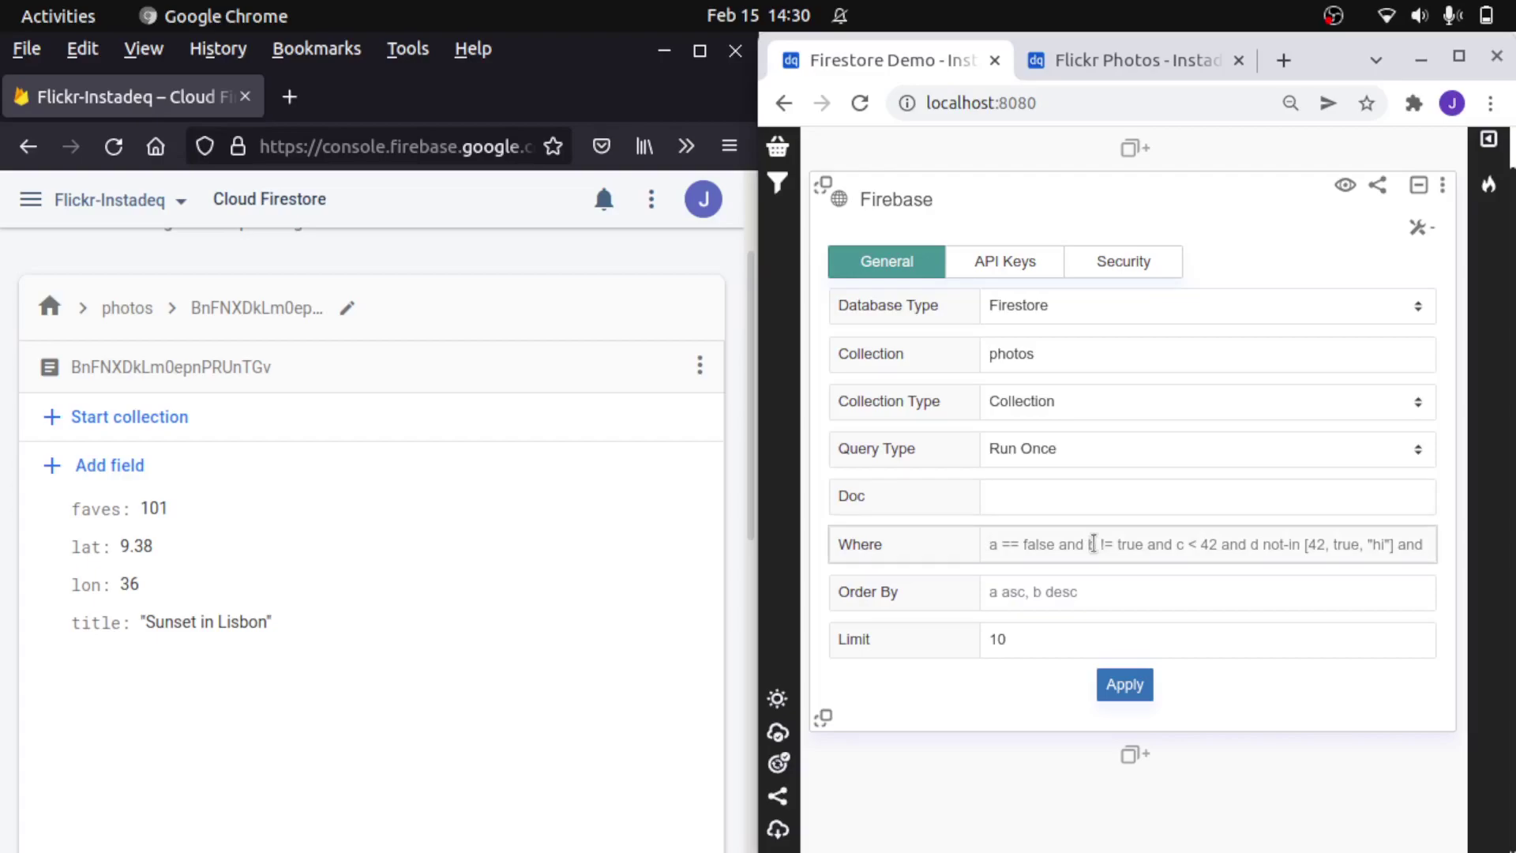
pyautogui.write('faves >')
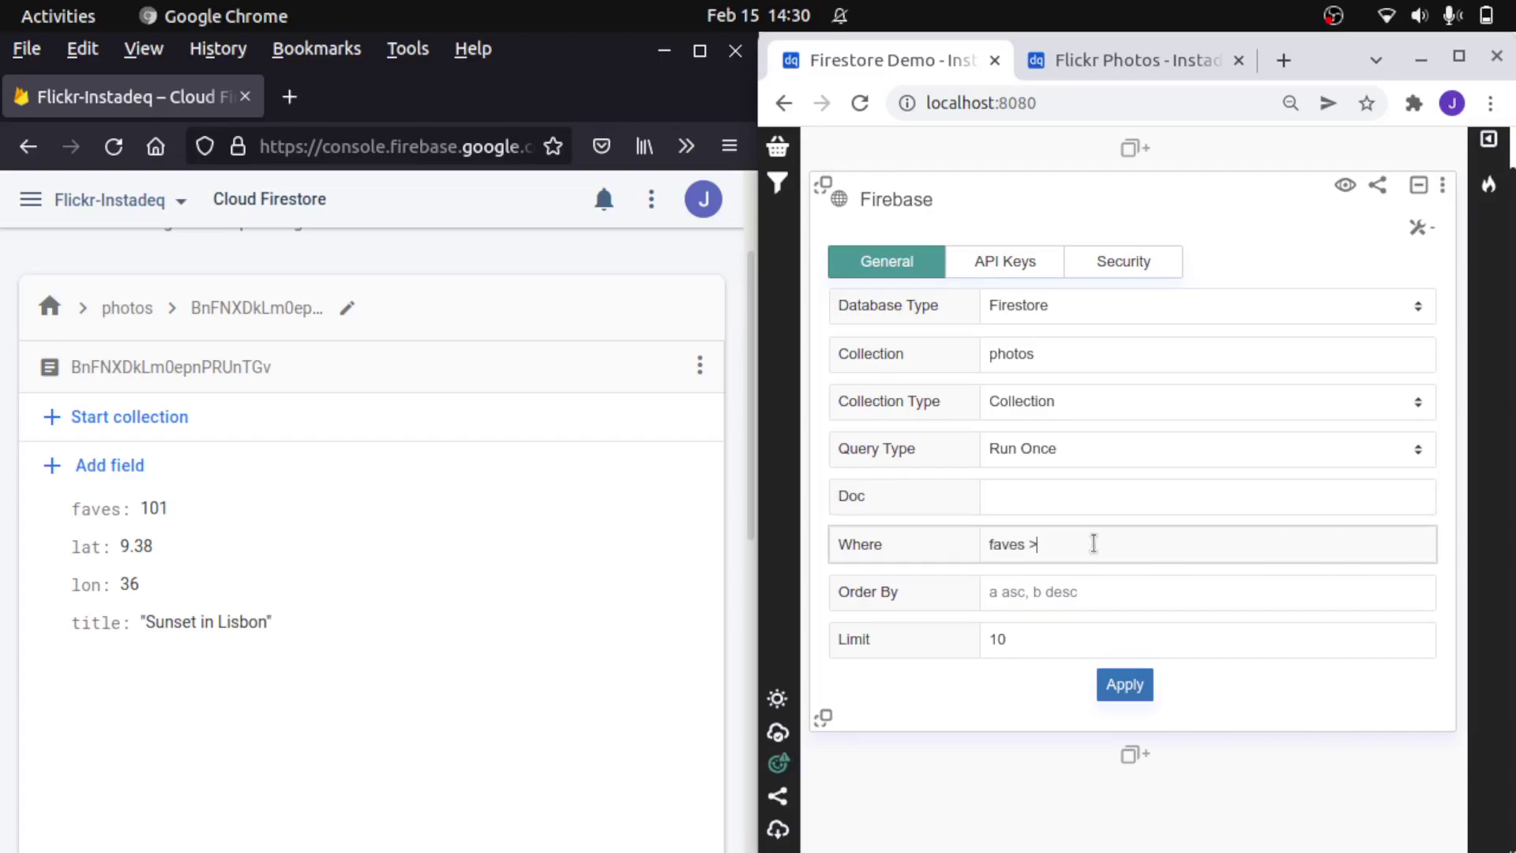
pyautogui.write(' 100')
pyautogui.doubleClick(1017, 547)
pyautogui.hotkey('ctrl', 'c')
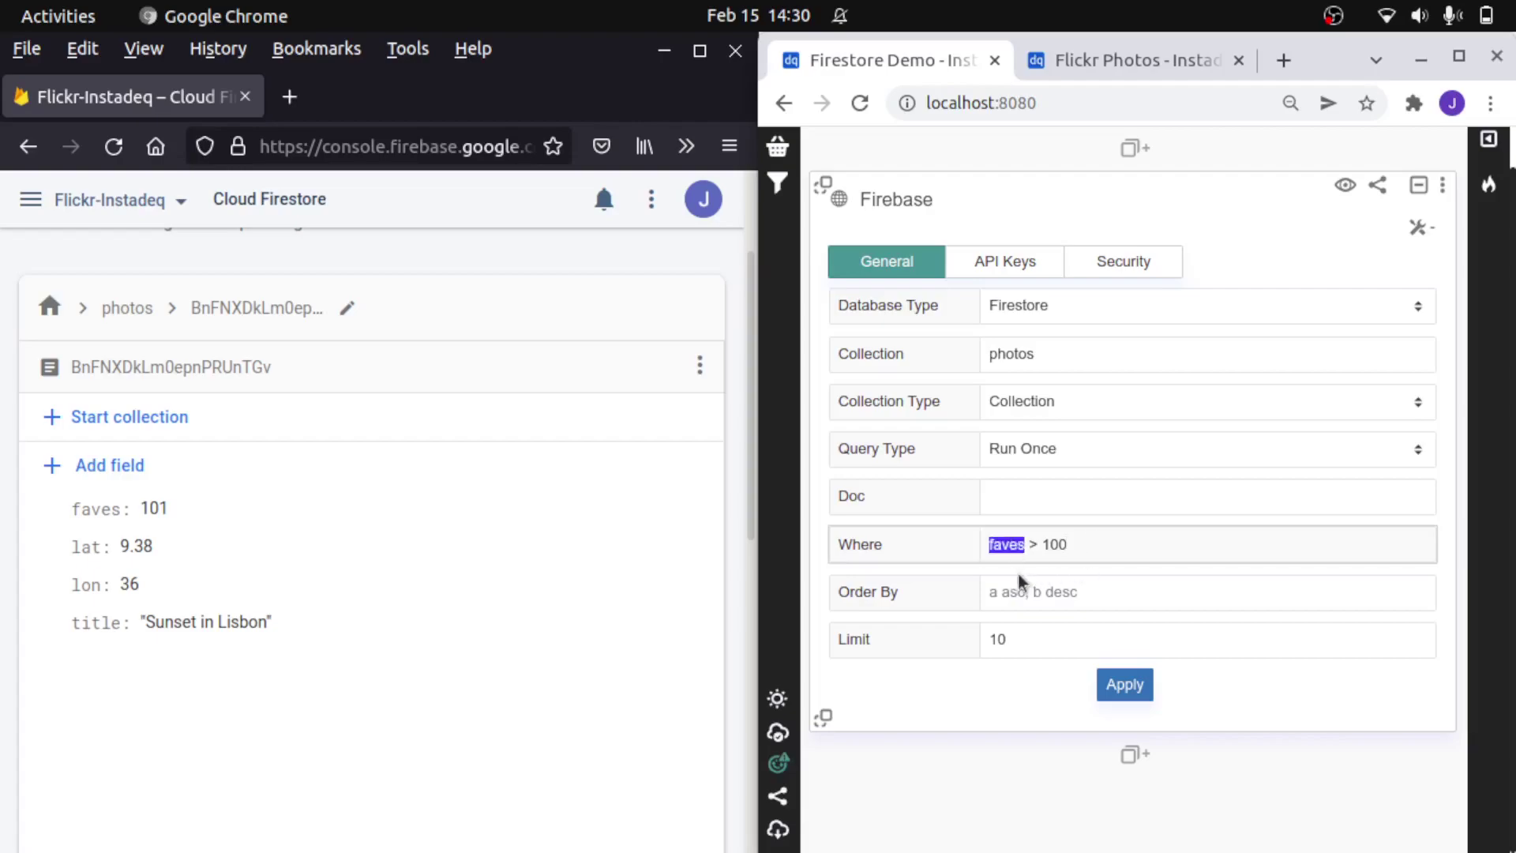
pyautogui.click(1018, 579)
pyautogui.hotkey('ctrl', 'v')
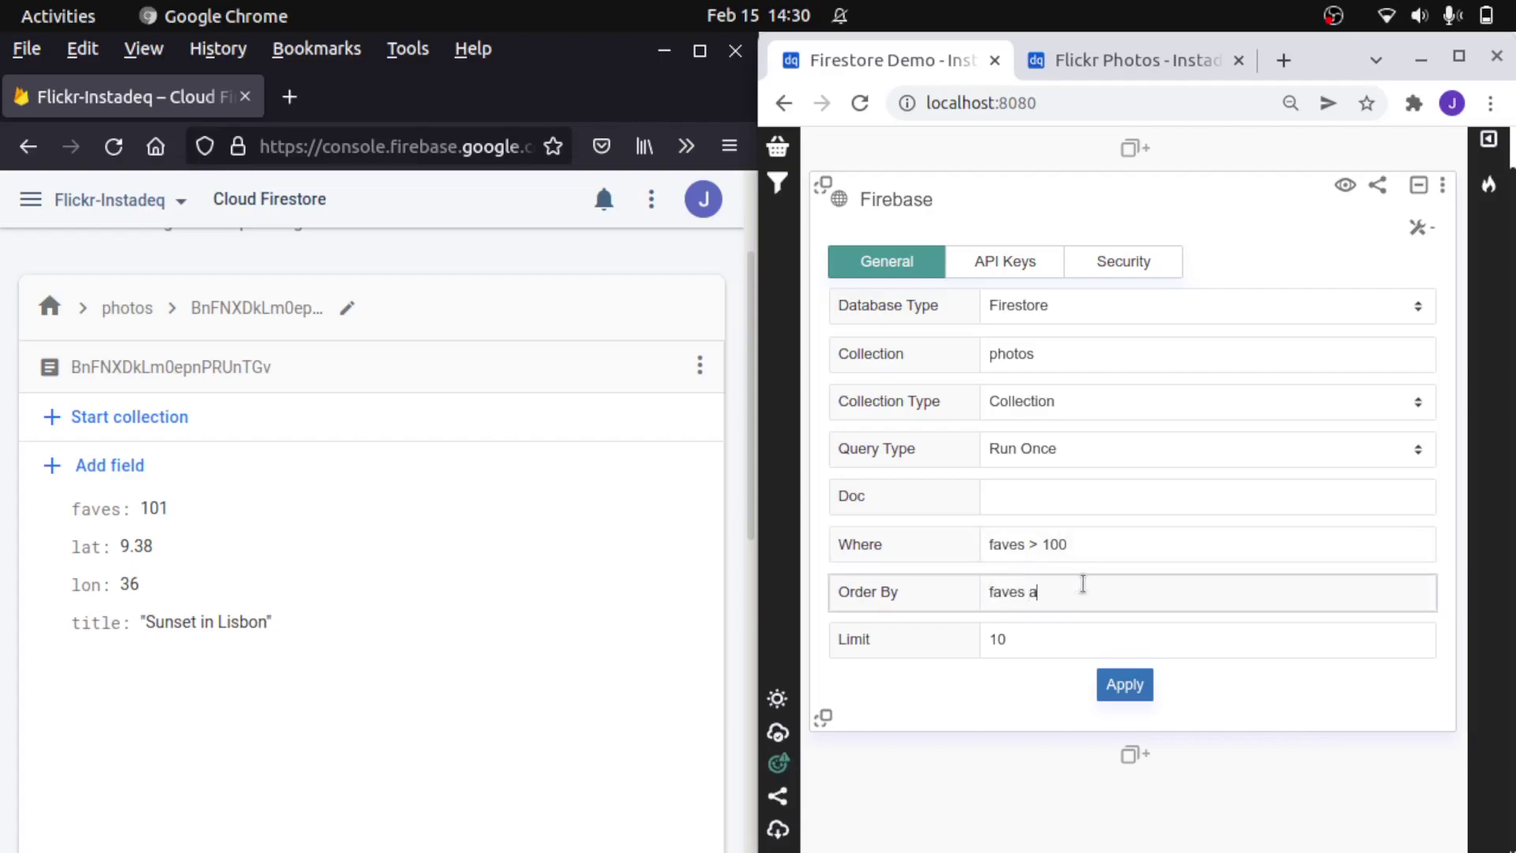
pyautogui.click(1033, 625)
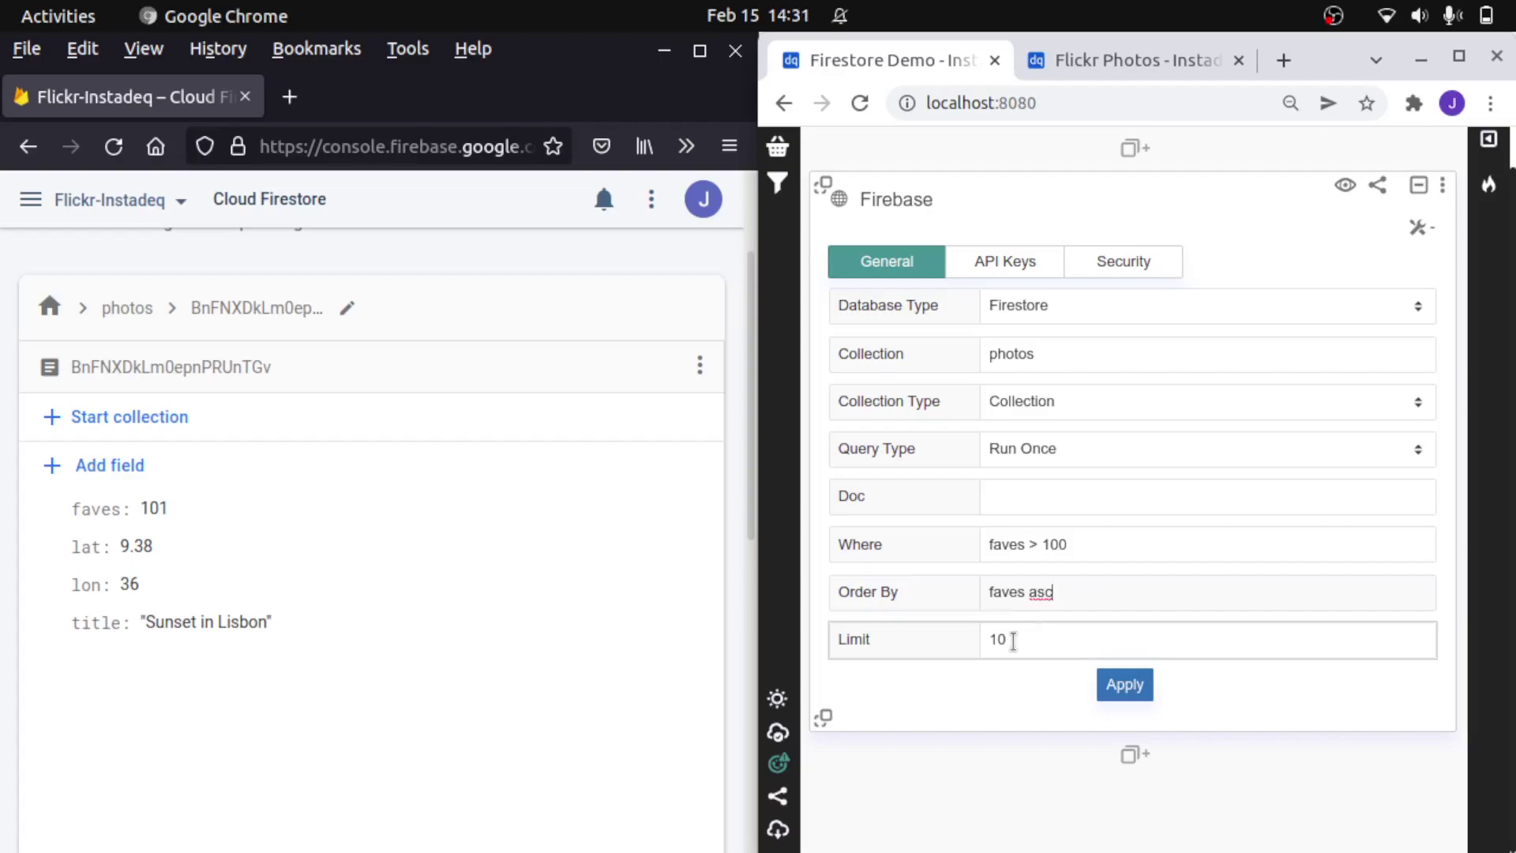
# Apply the Firebase card's settings to run the query and bring its output into view.
pyautogui.click(1117, 683)
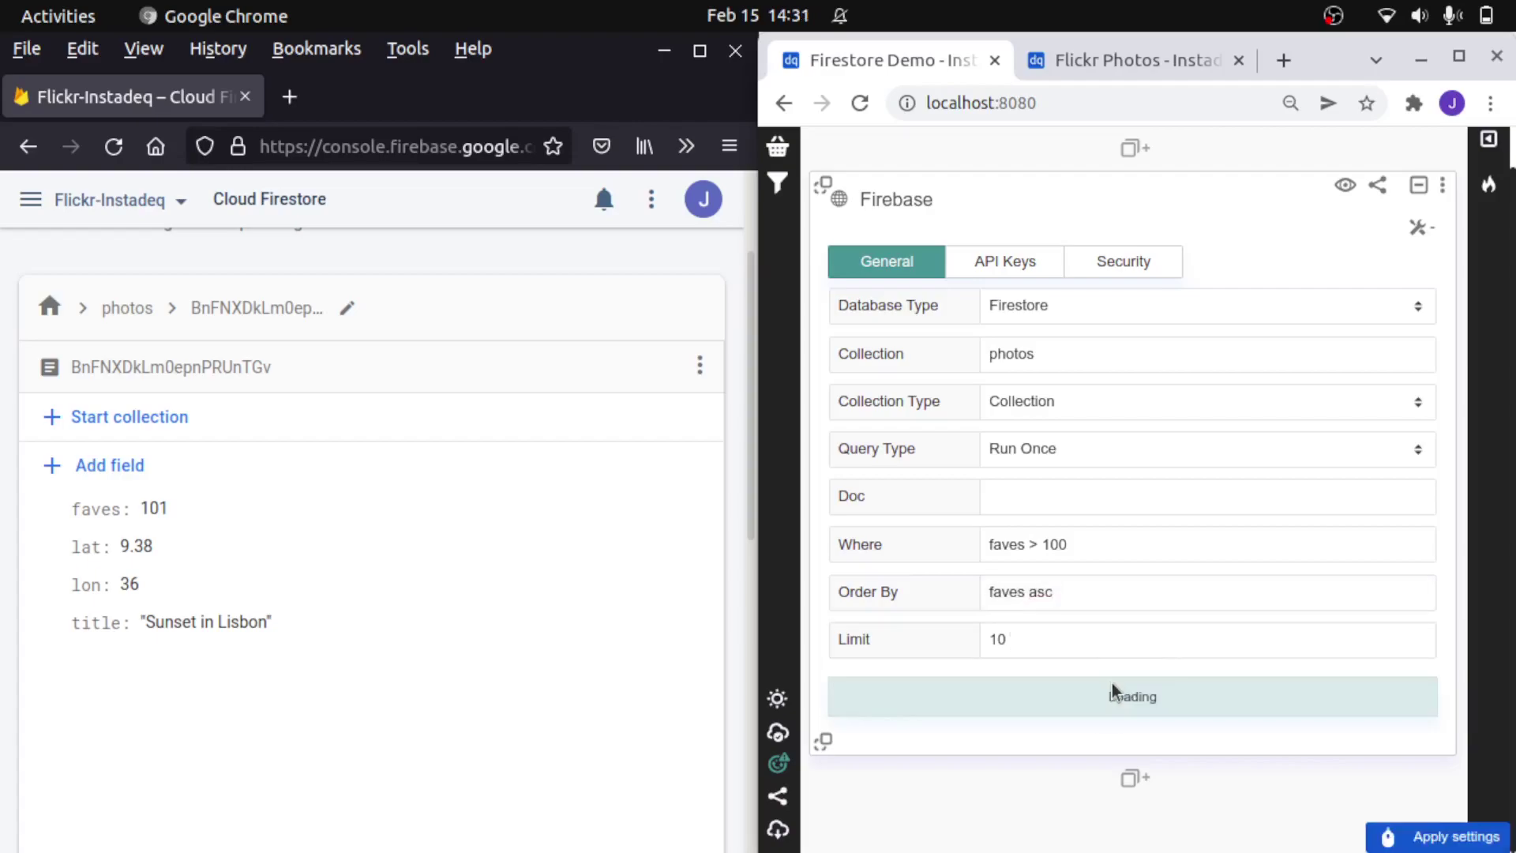
pyautogui.scroll(-2, 1009, 582)
pyautogui.scroll(-1, 1010, 582)
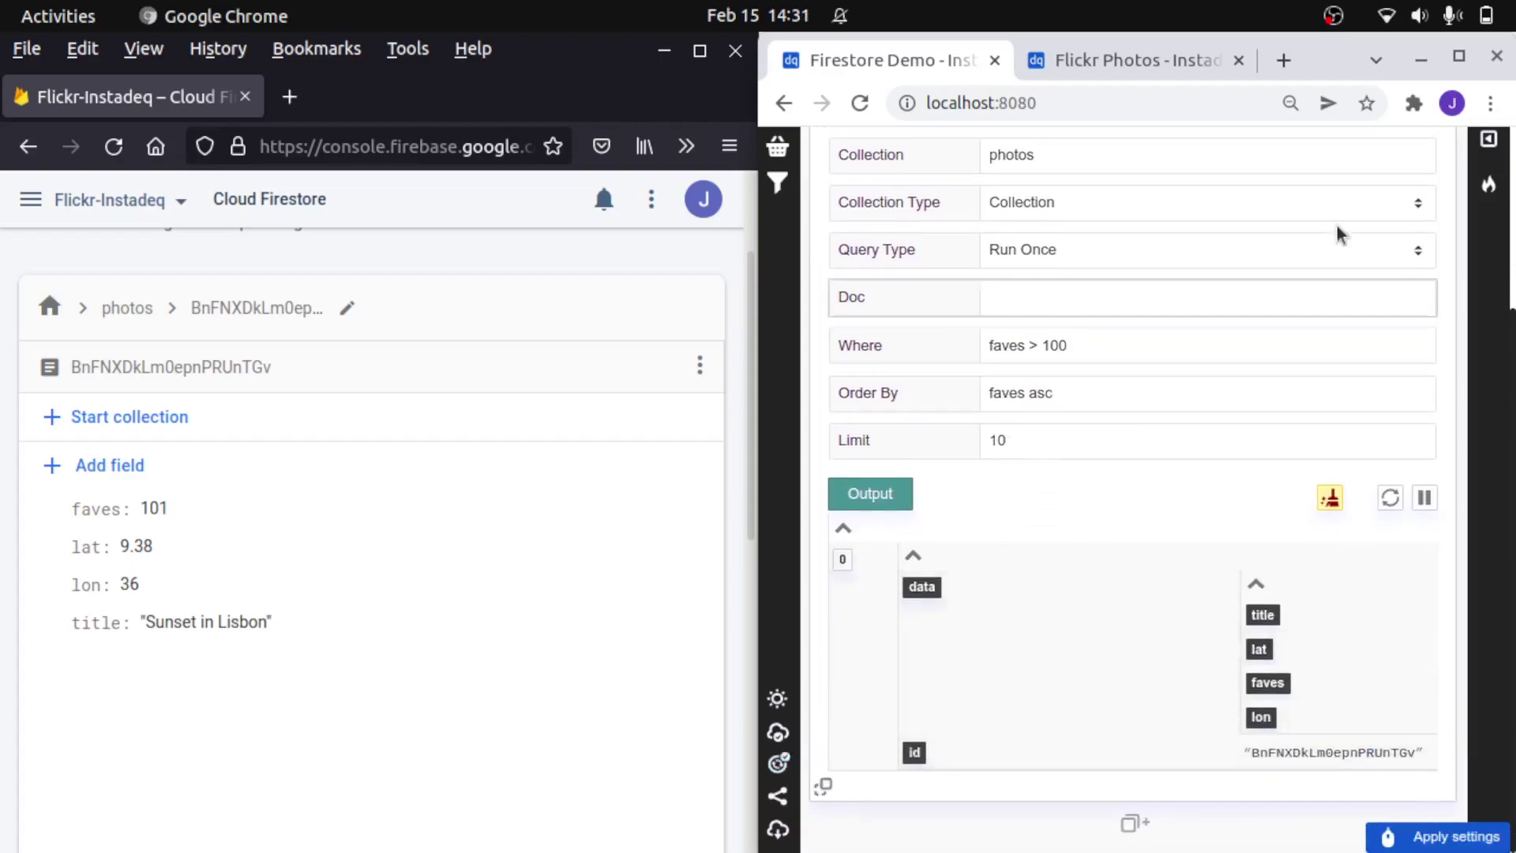
# Maximize the Instadeq window and rerun the query with the Where condition changed to faves < 100.
pyautogui.click(1459, 55)
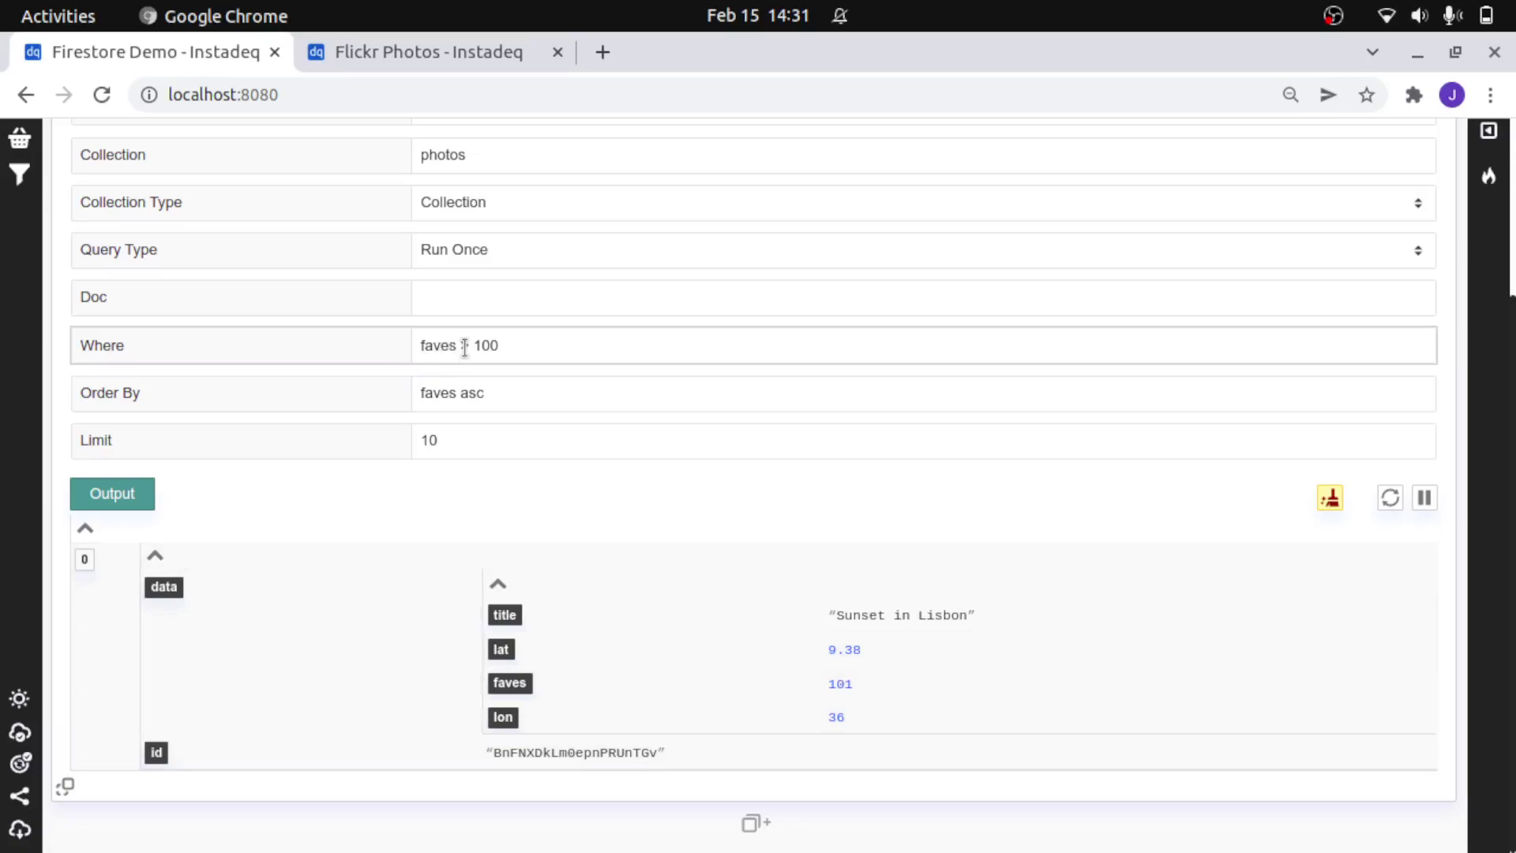
pyautogui.write('<')
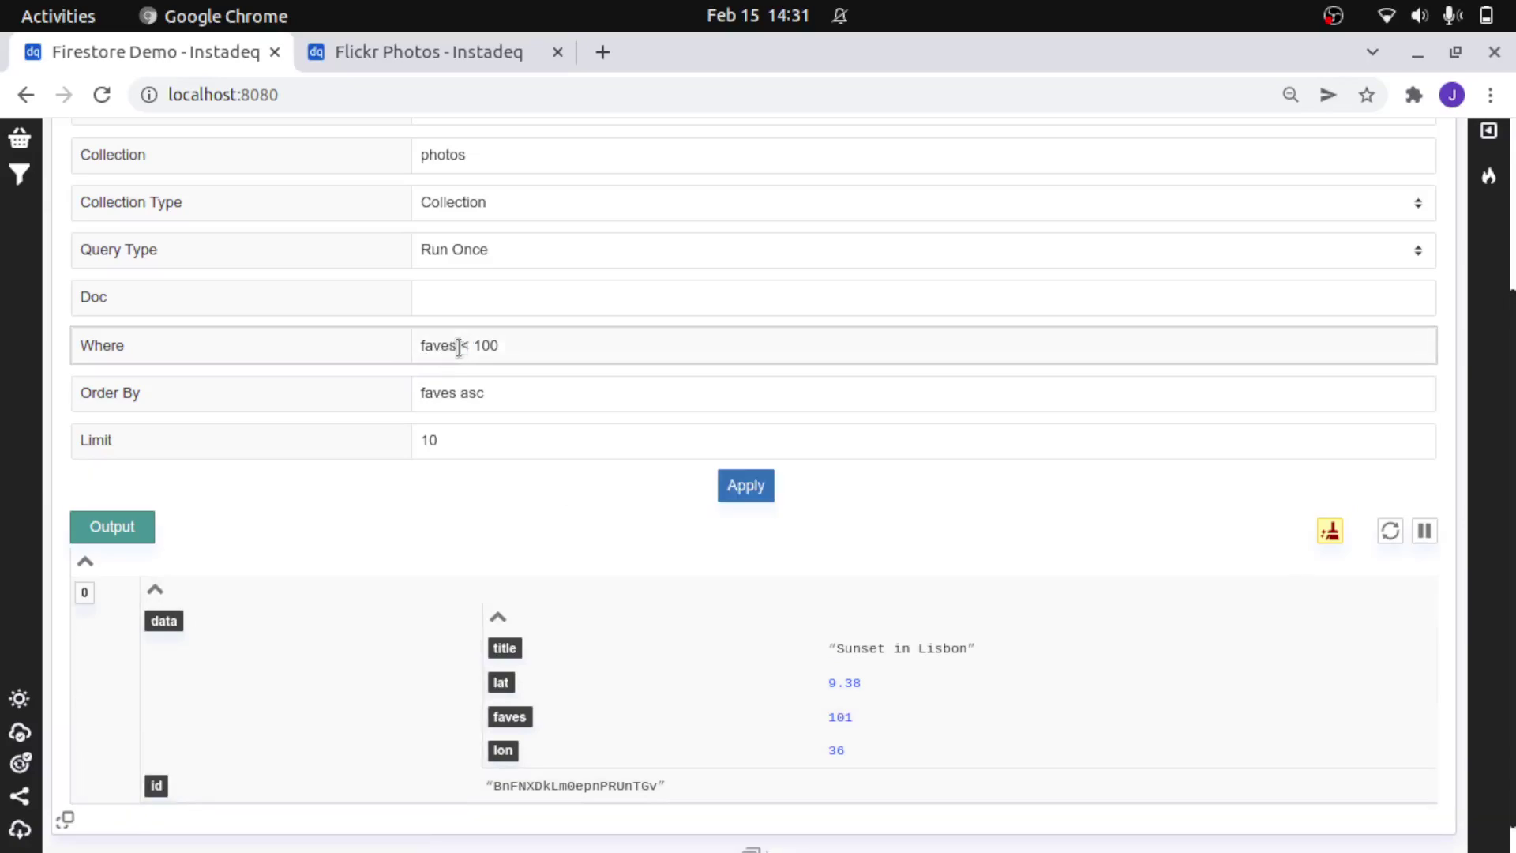
pyautogui.click(756, 483)
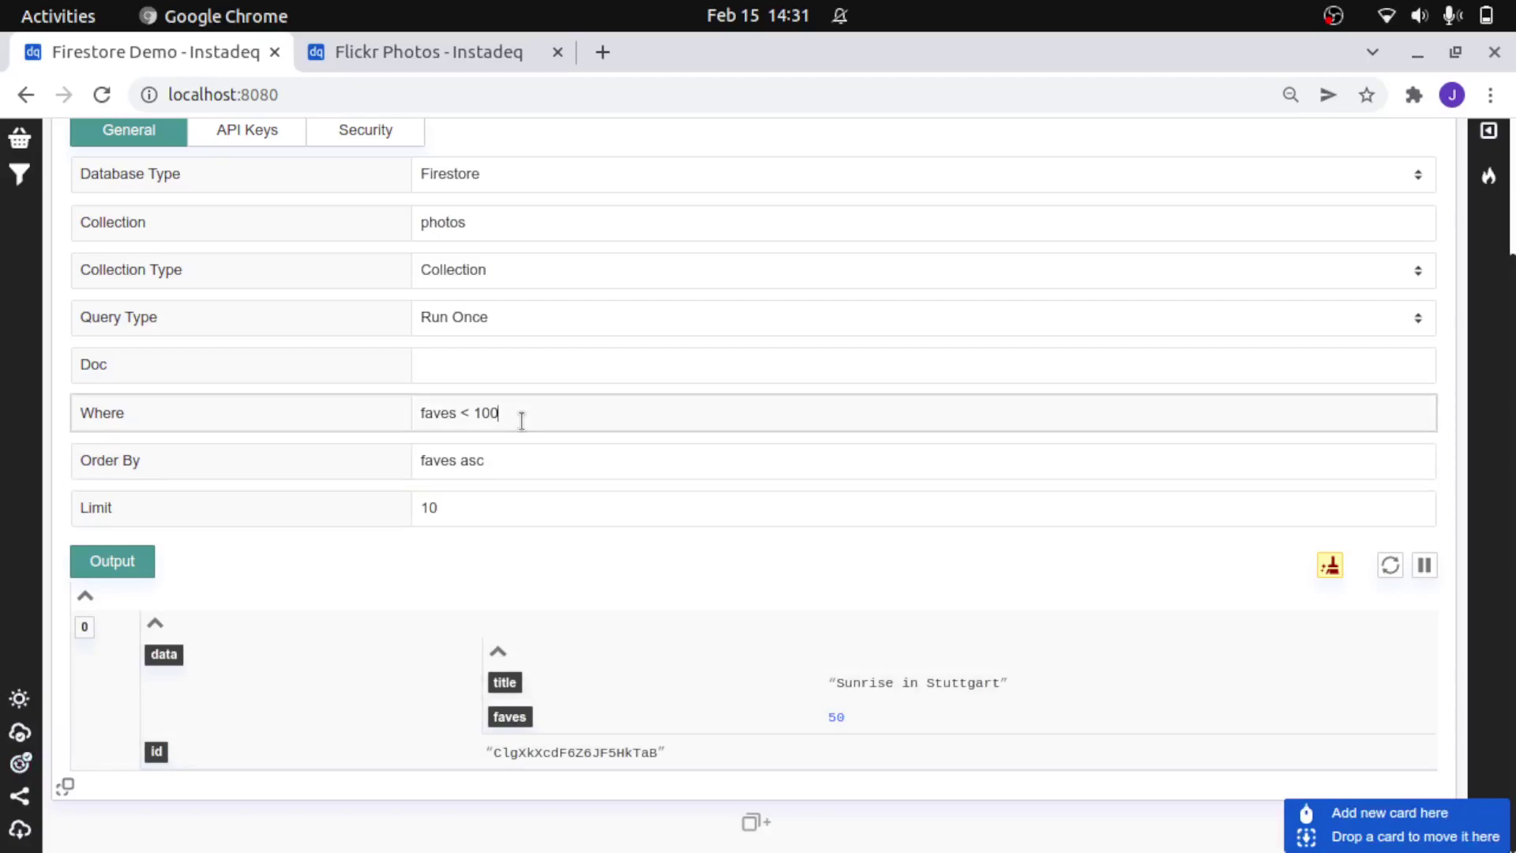
# Extend the Where condition to faves < 100 and name = "something", apply it, and inspect the card's error details.
pyautogui.write('and ')
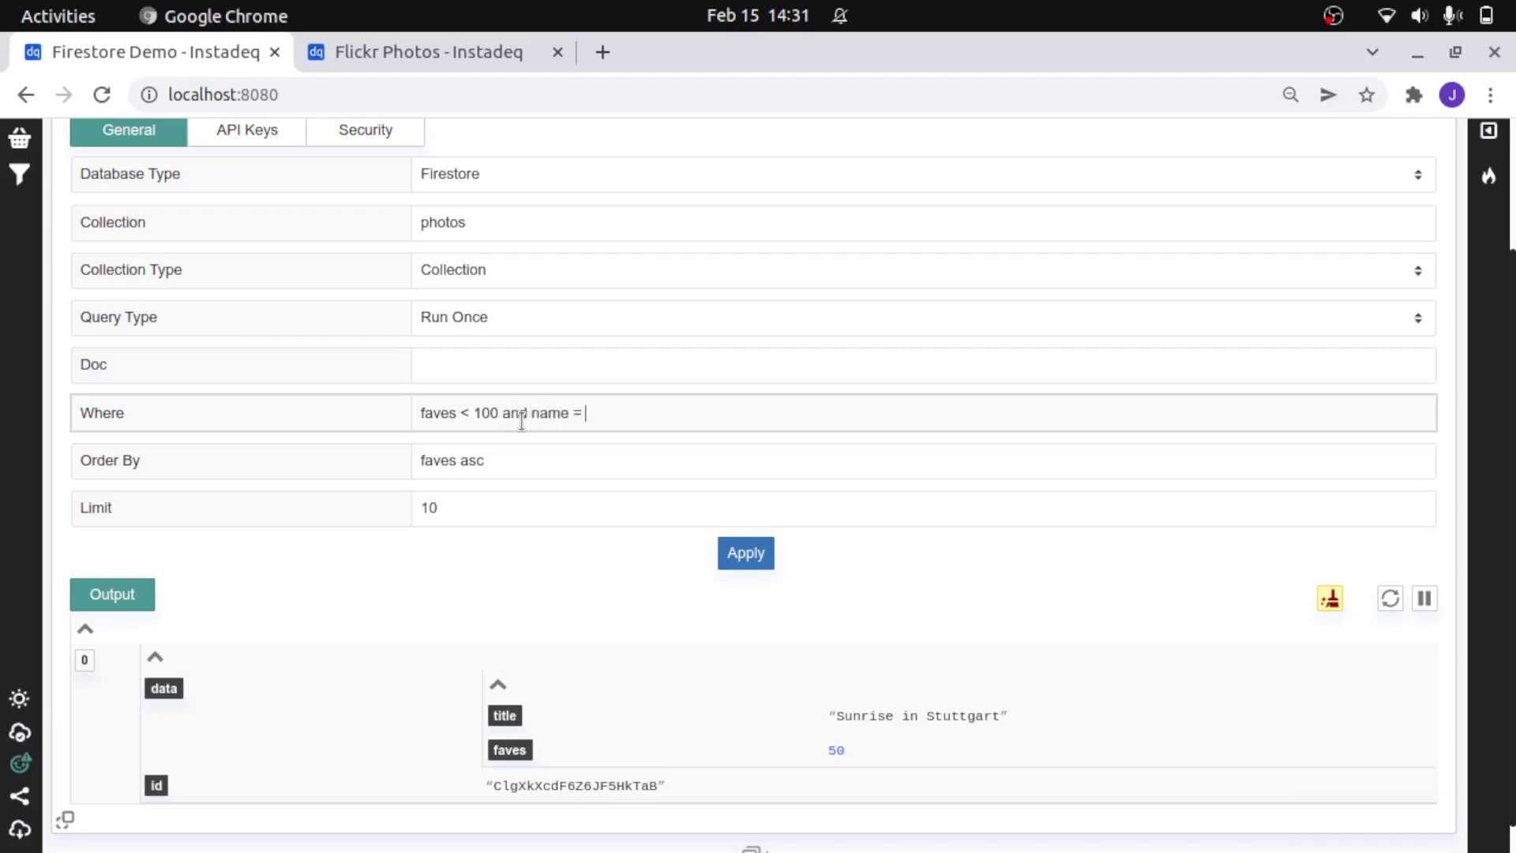
pyautogui.write('name = "something"')
pyautogui.click(750, 555)
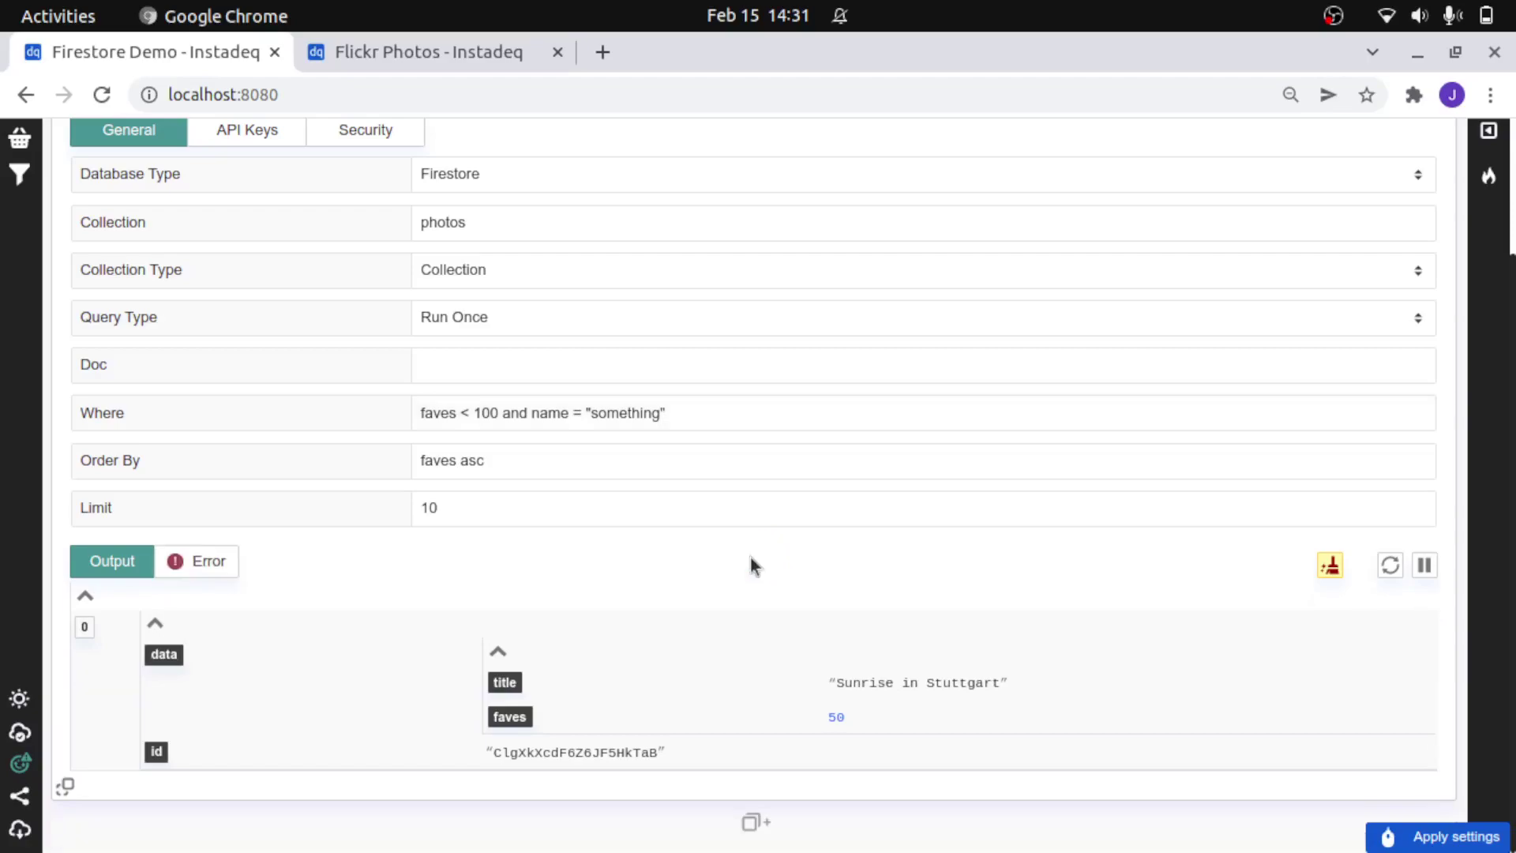
pyautogui.click(227, 559)
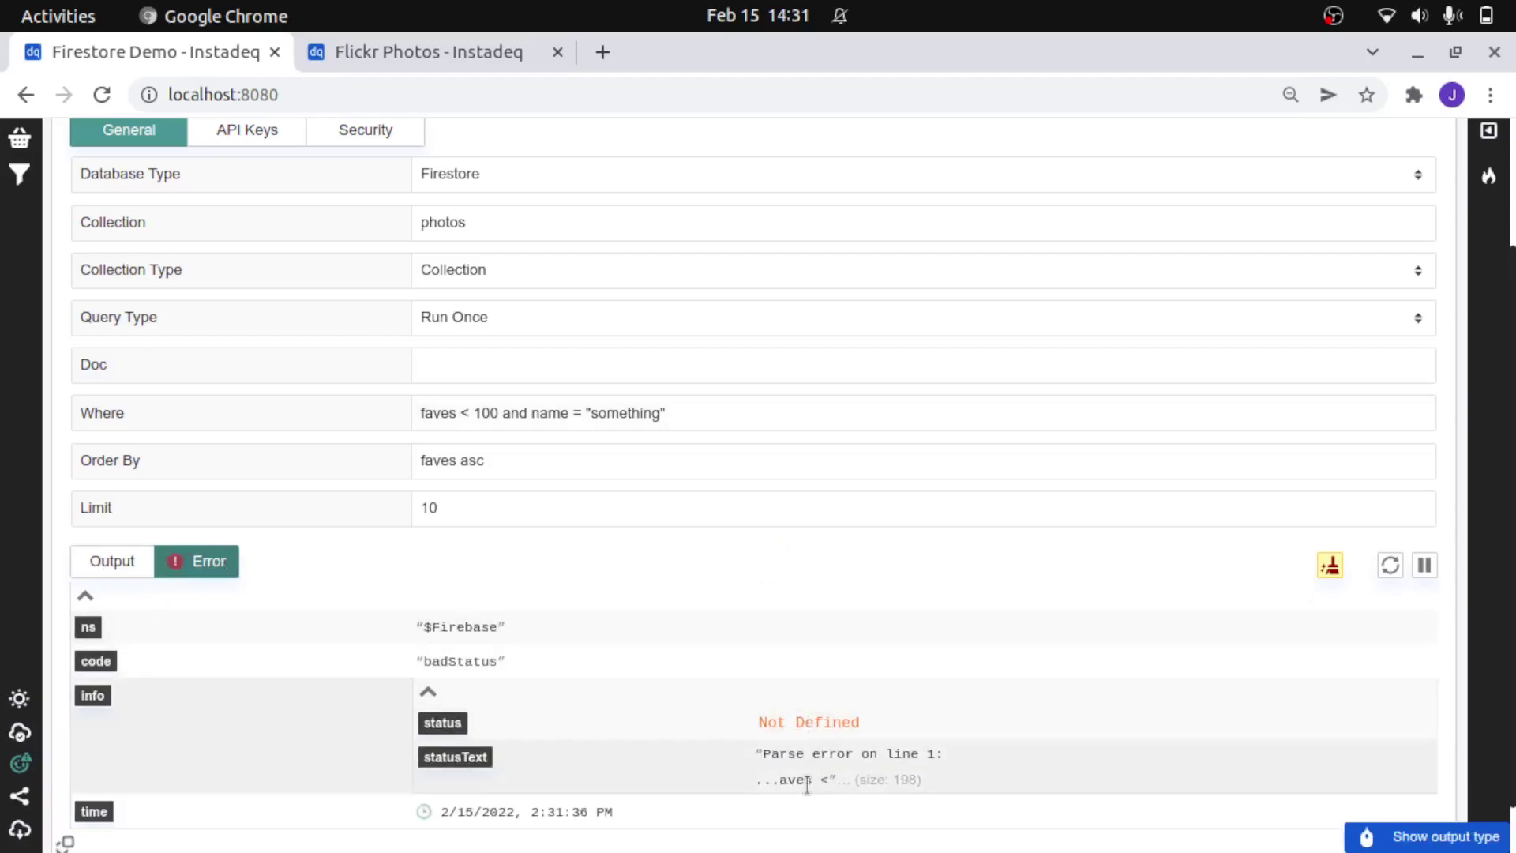
pyautogui.moveTo(807, 784)
# Change the name comparison in the Where condition to == "something" and apply the query again.
pyautogui.click(569, 413)
pyautogui.press('Right')
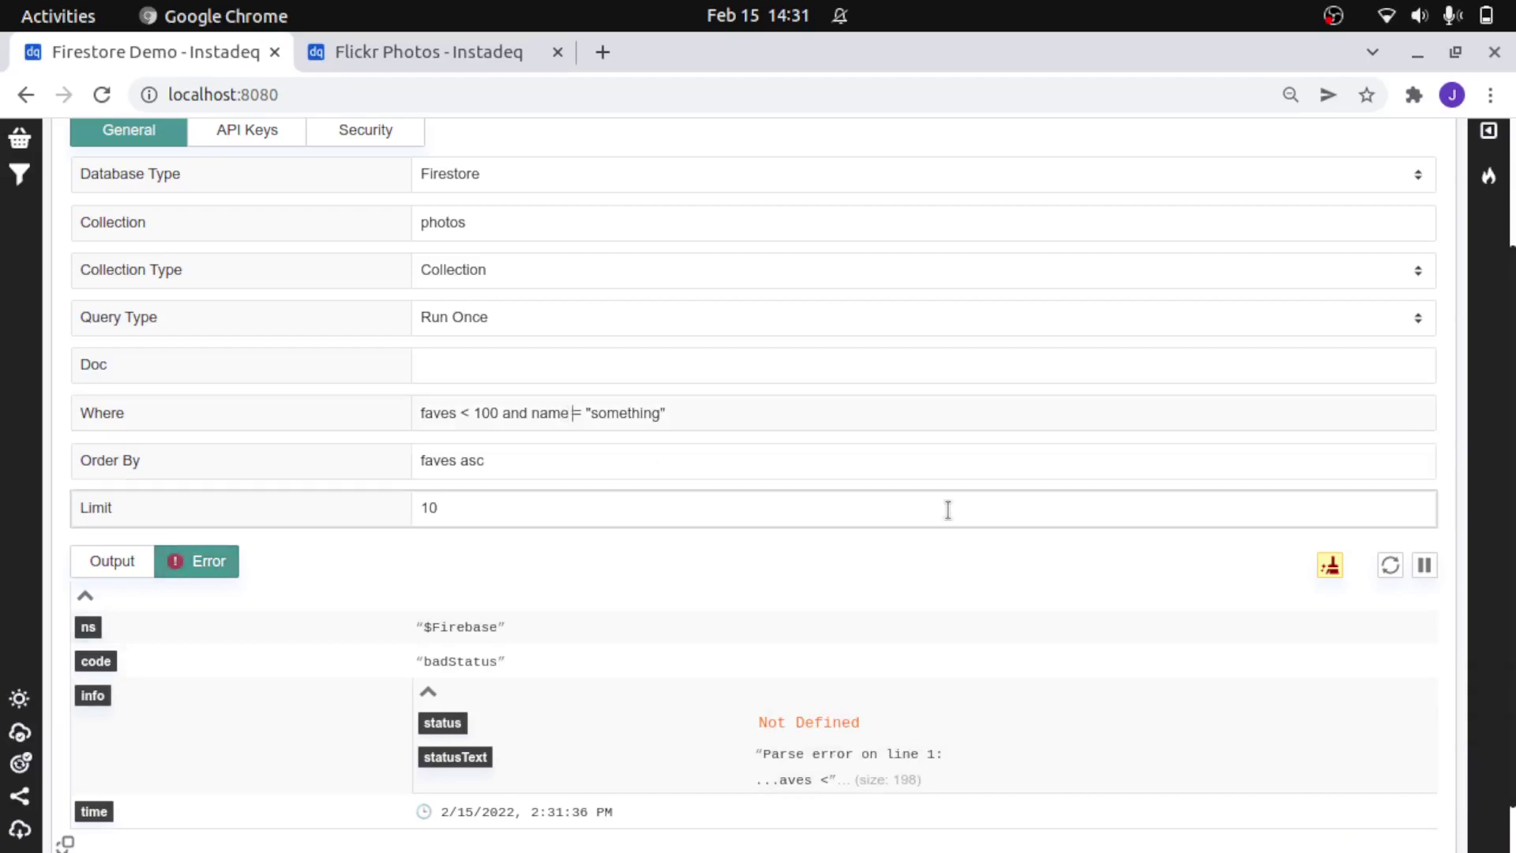
pyautogui.write('=')
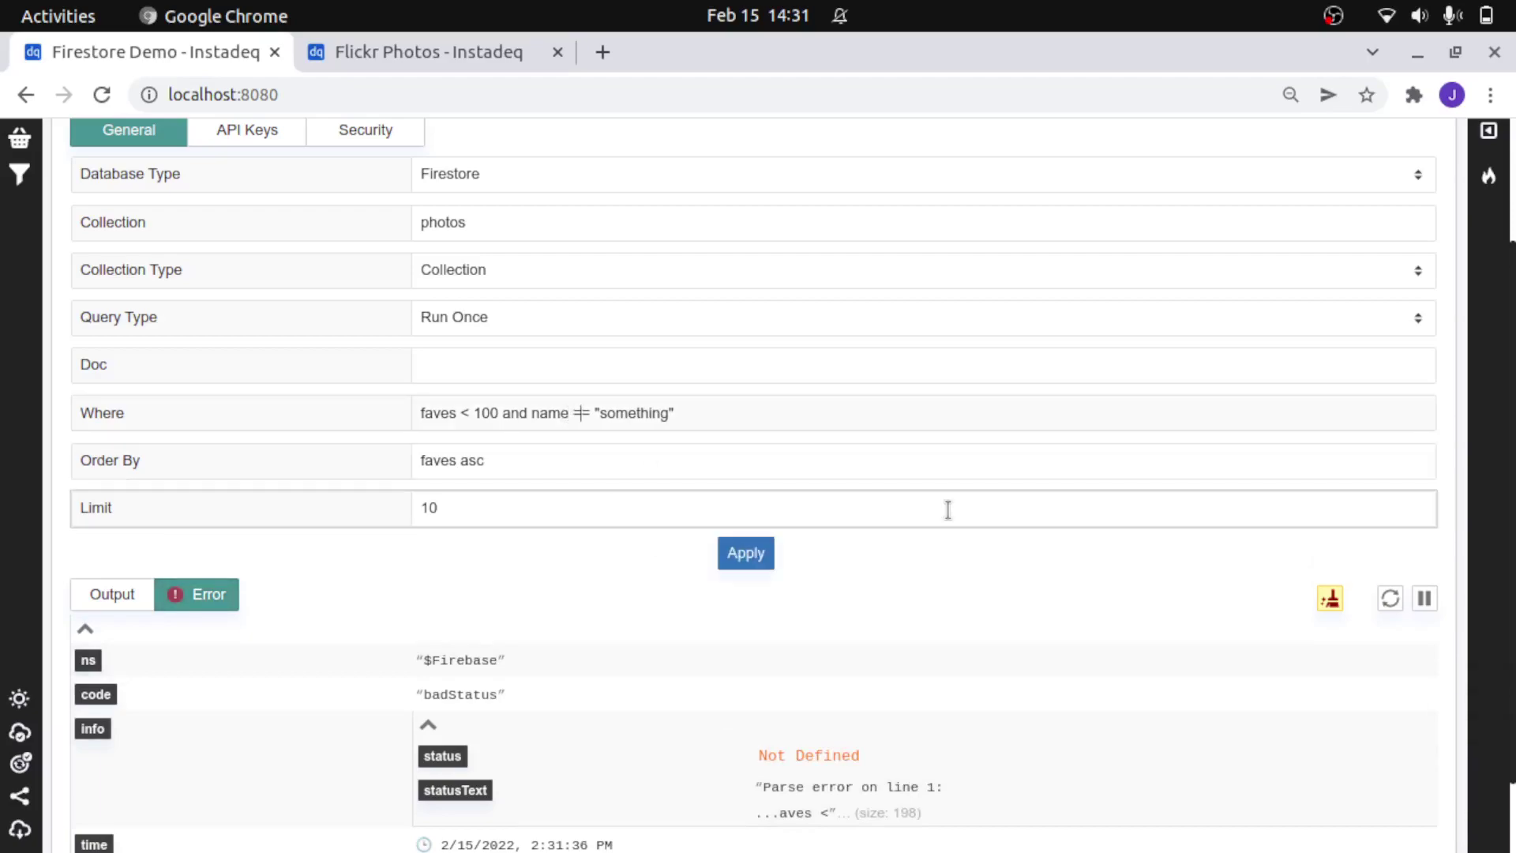
pyautogui.click(770, 553)
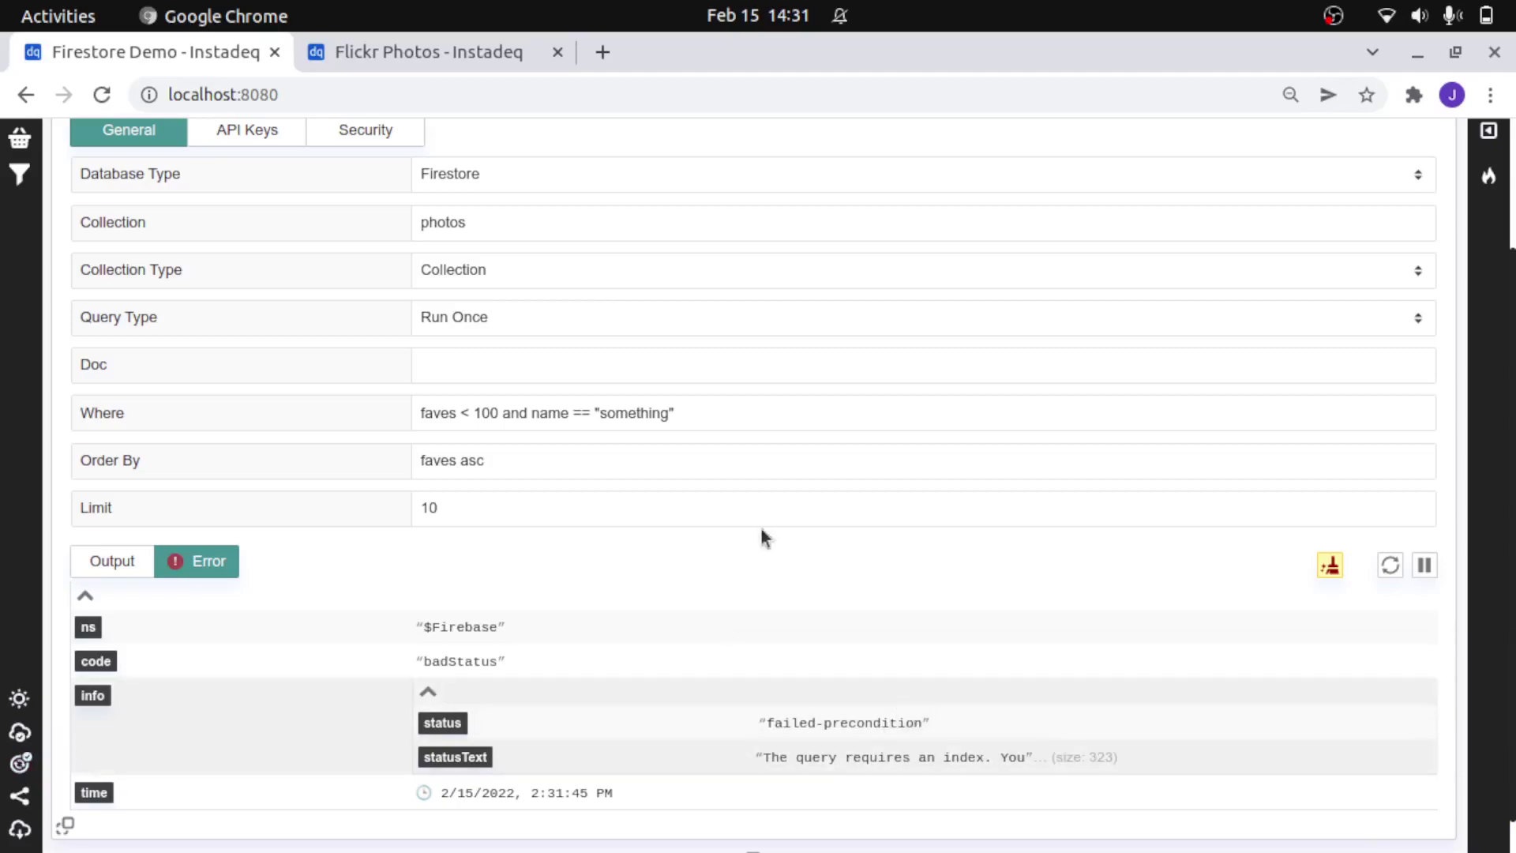
# Replace the name field with title in the Where condition and apply the query again.
pyautogui.click(533, 404)
pyautogui.doubleClick(540, 405)
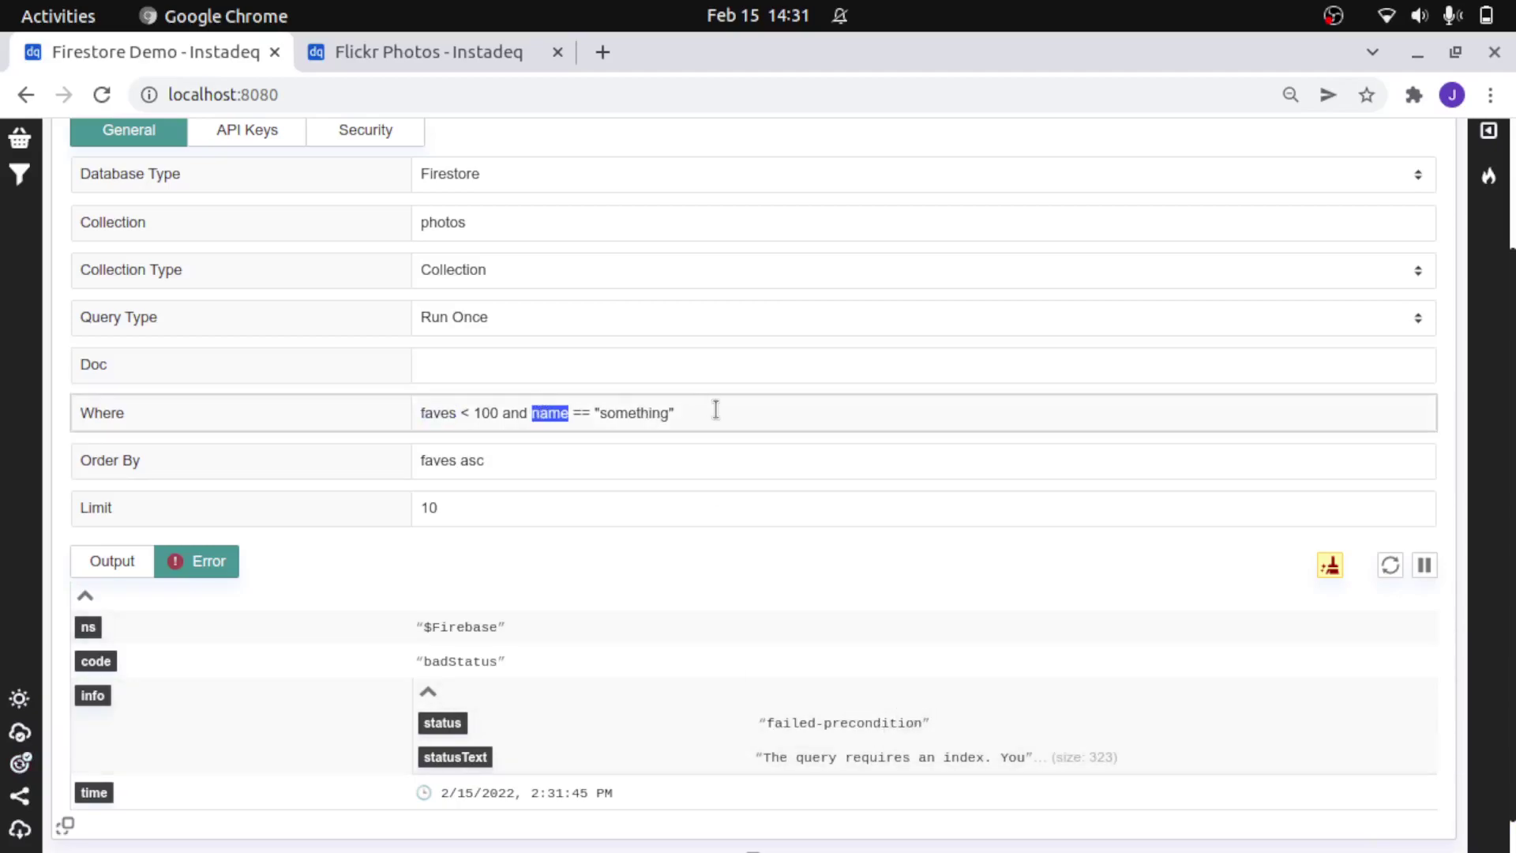
pyautogui.write('title')
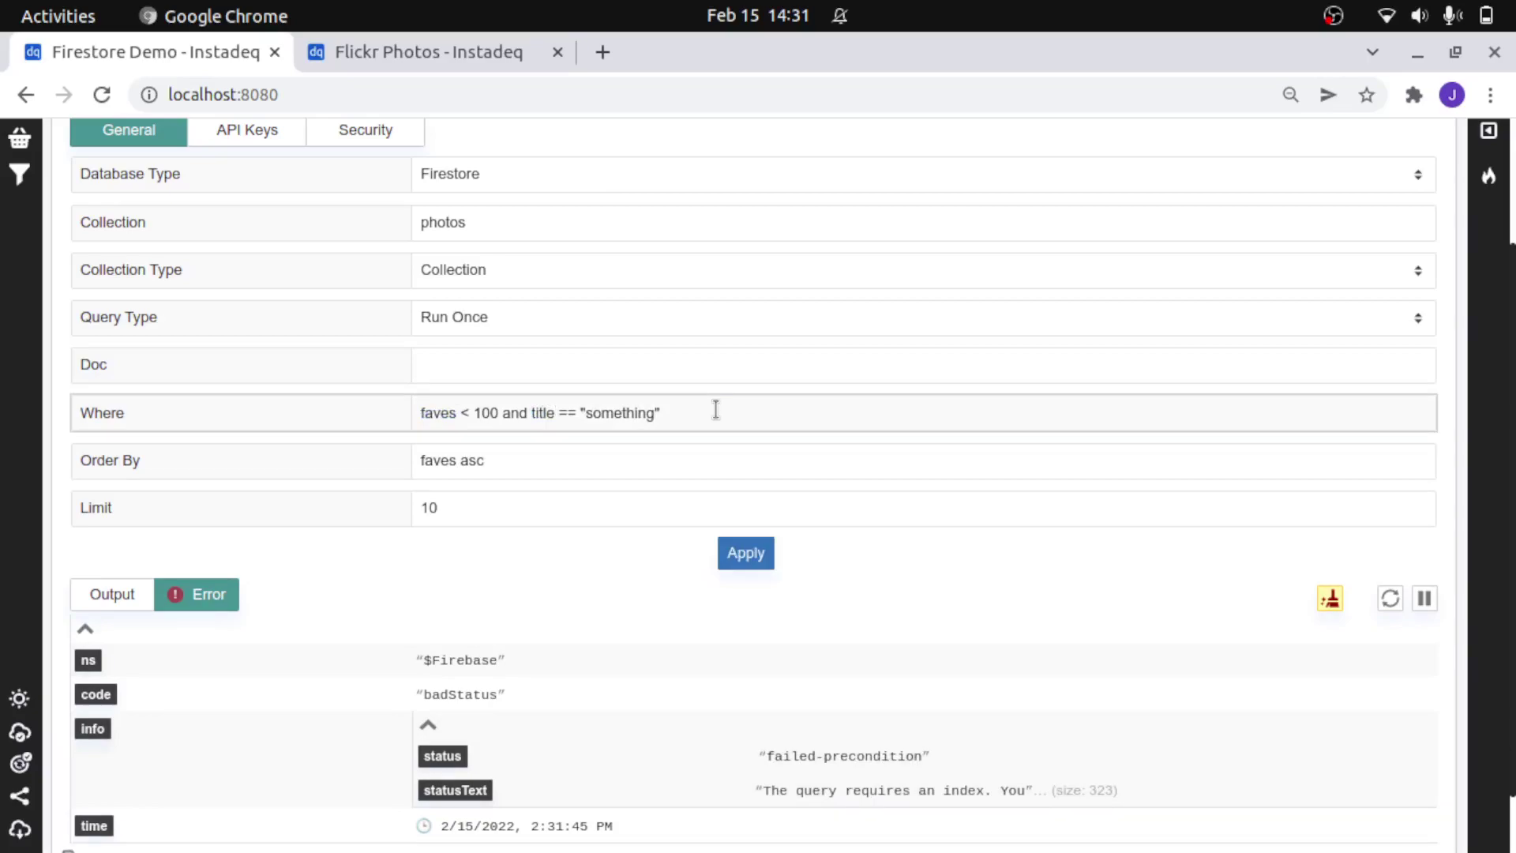
pyautogui.click(743, 553)
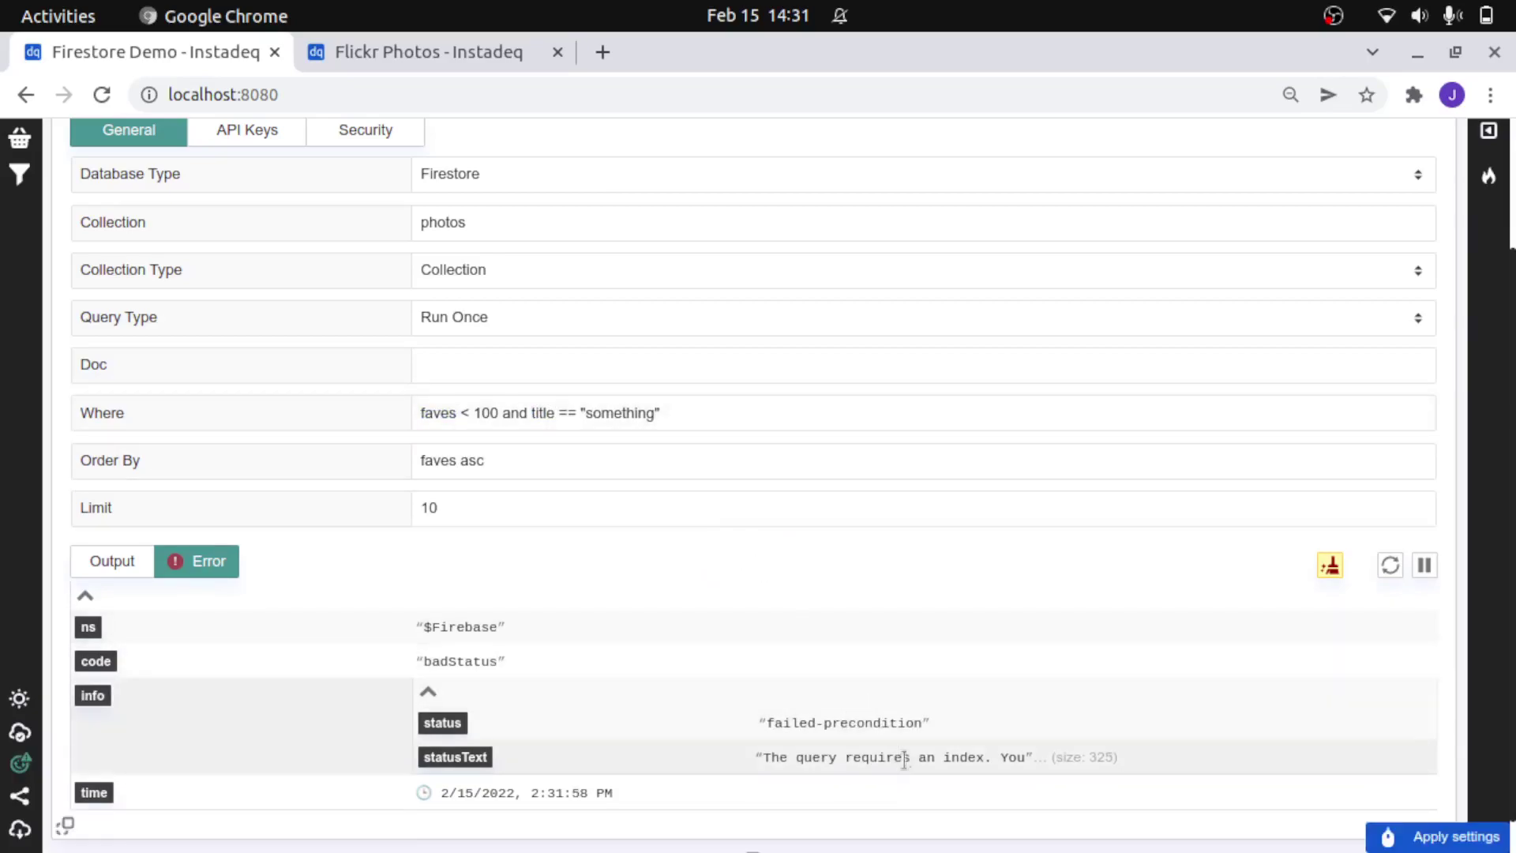
# Remove the last two characters from the card's API Key value and apply the settings.
pyautogui.click(254, 136)
pyautogui.moveTo(733, 186); pyautogui.dragTo(809, 192)
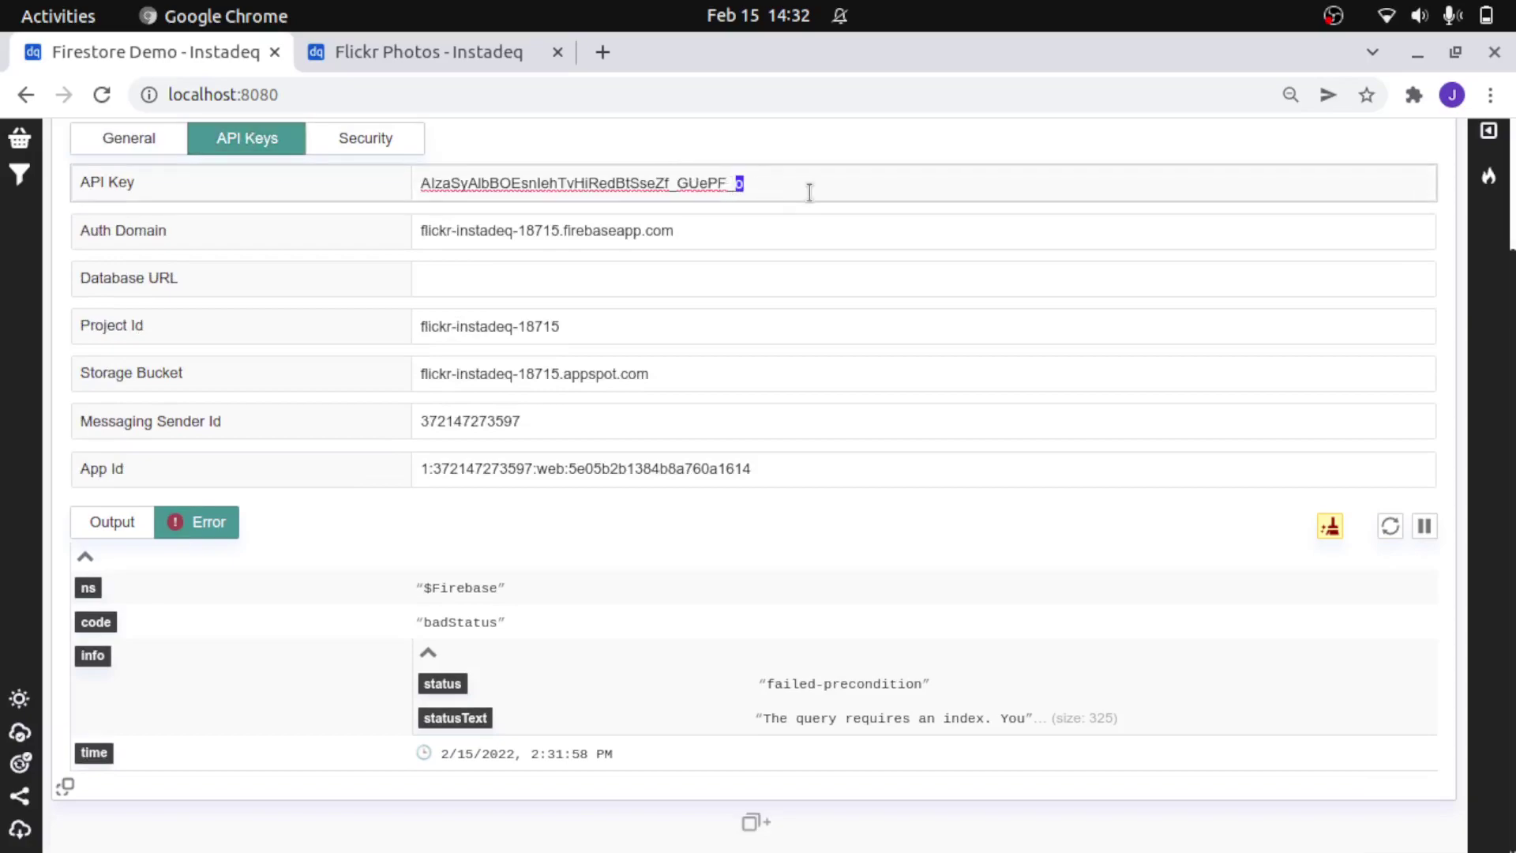
pyautogui.press('BackSpace')
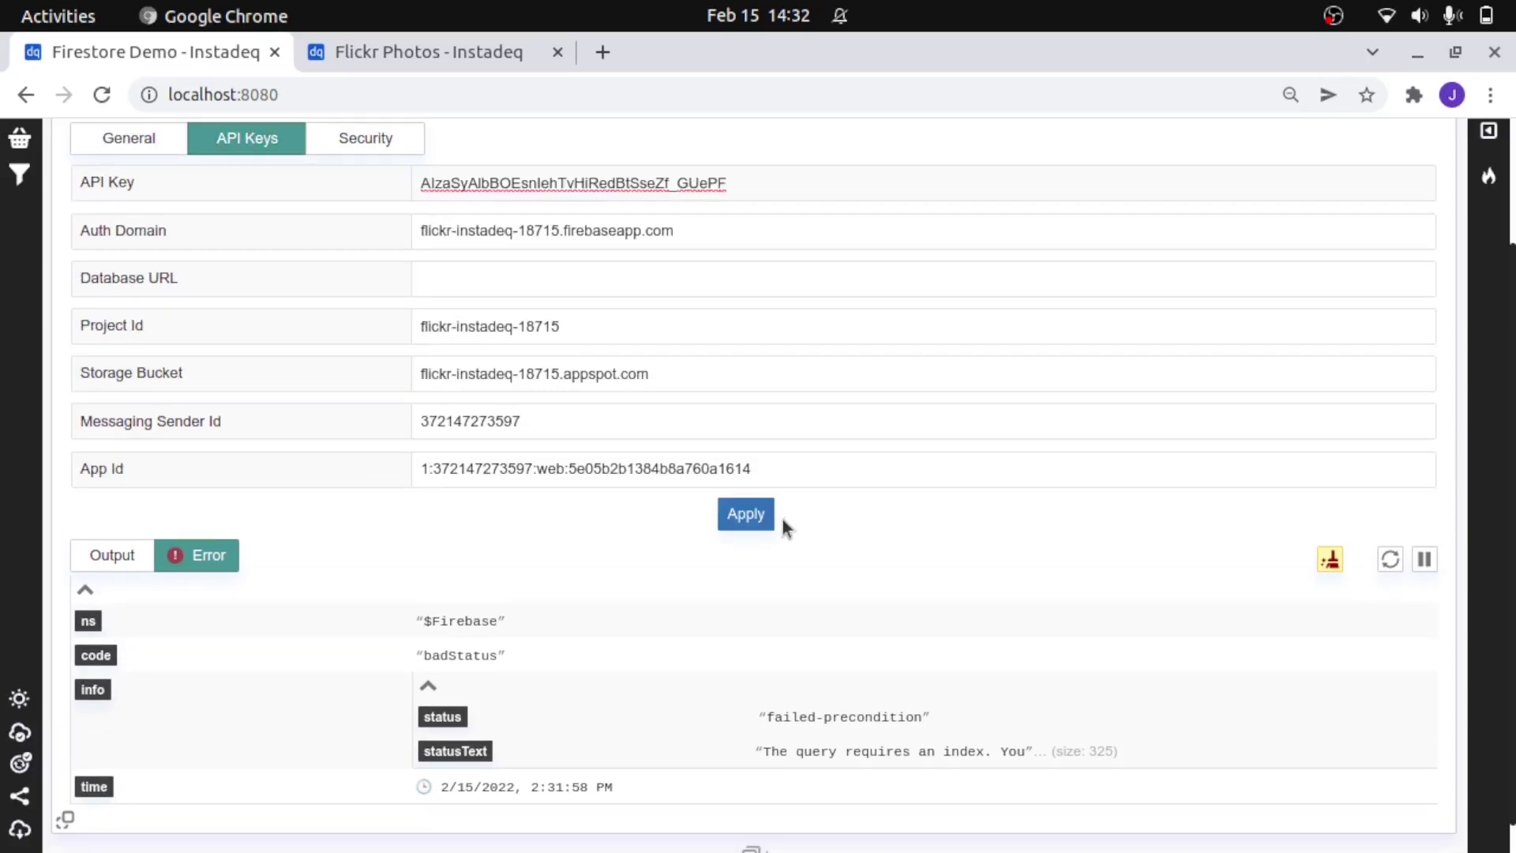
pyautogui.click(754, 517)
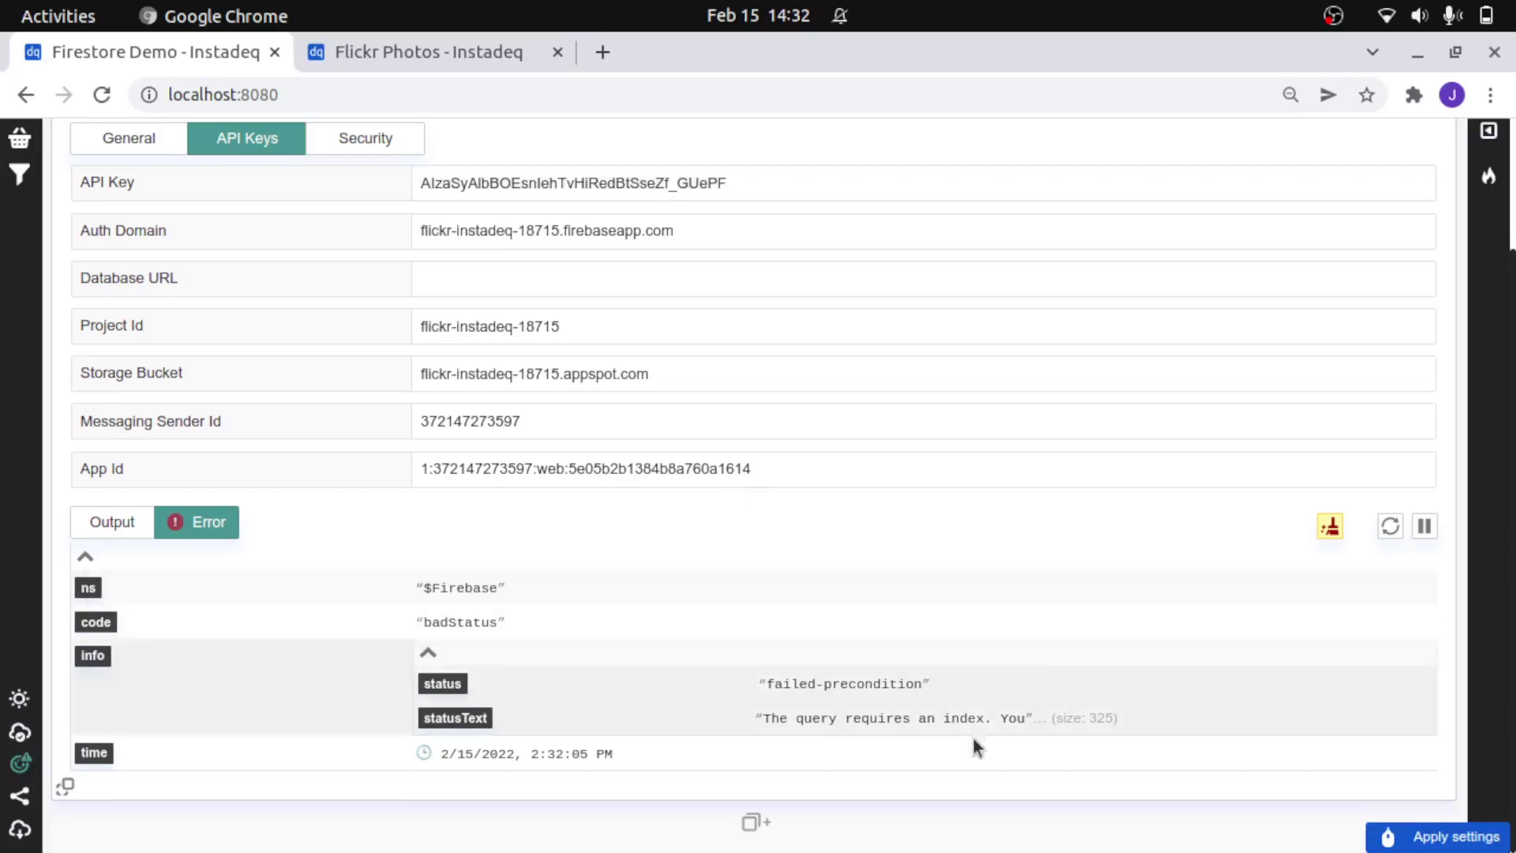
# Show the Firebase card's output instead of its error details and return to the card's general query settings.
pyautogui.click(112, 522)
pyautogui.click(205, 553)
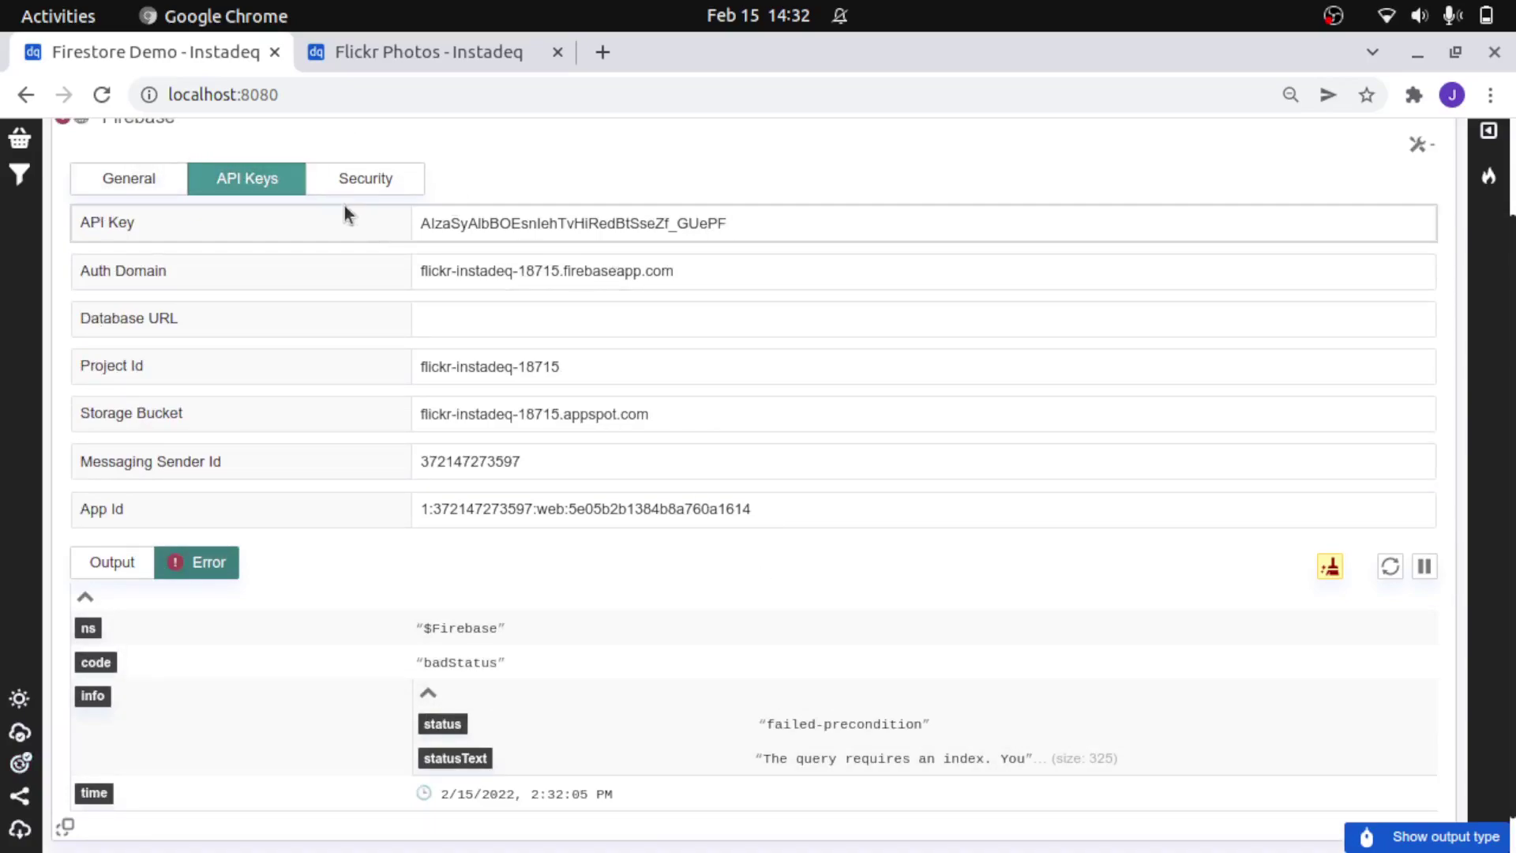
pyautogui.scroll(1, 345, 197)
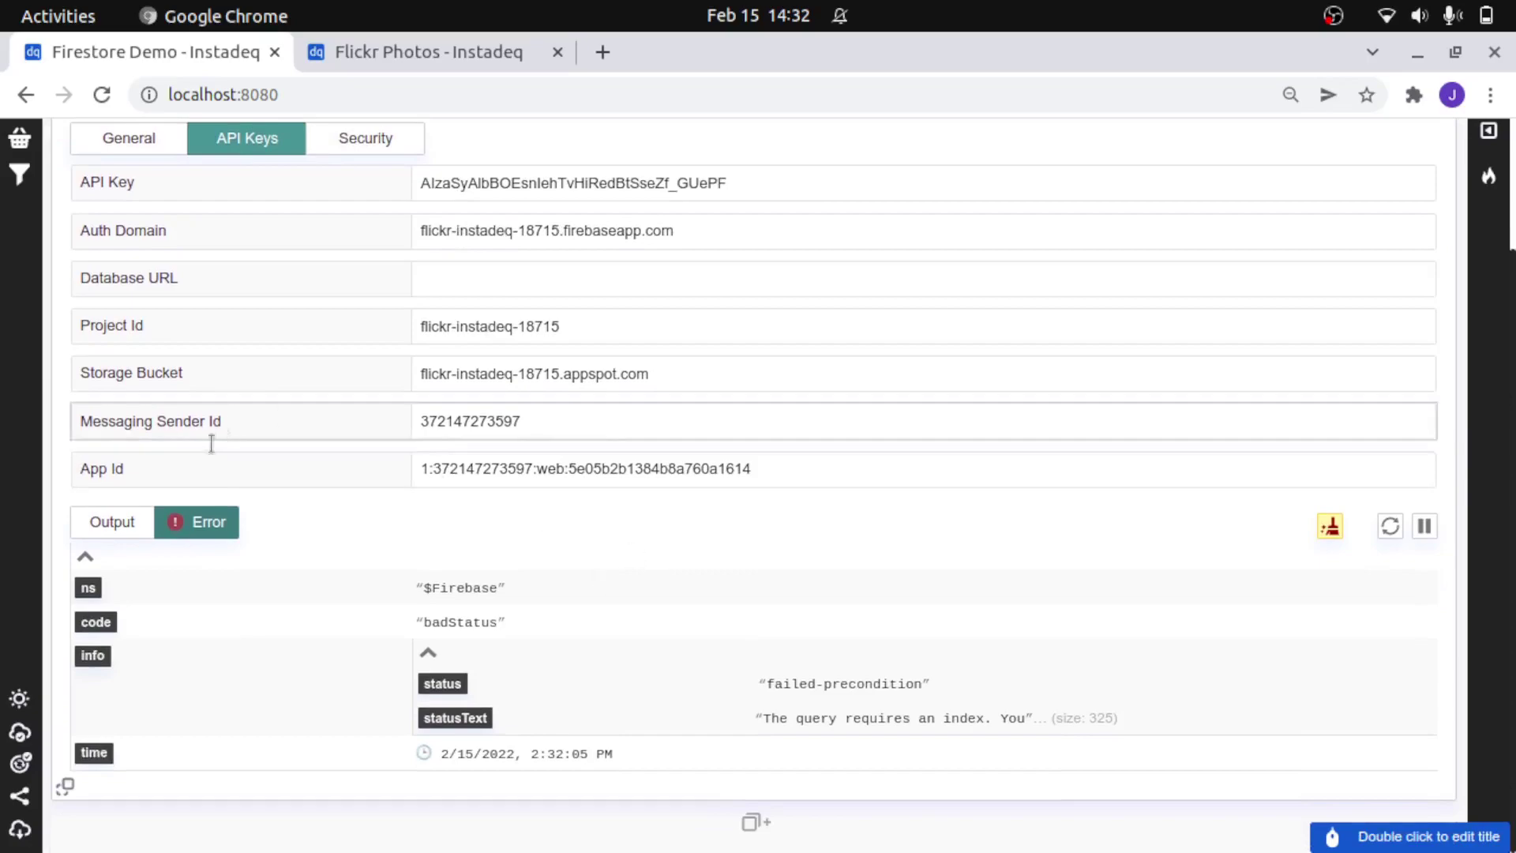
pyautogui.click(112, 522)
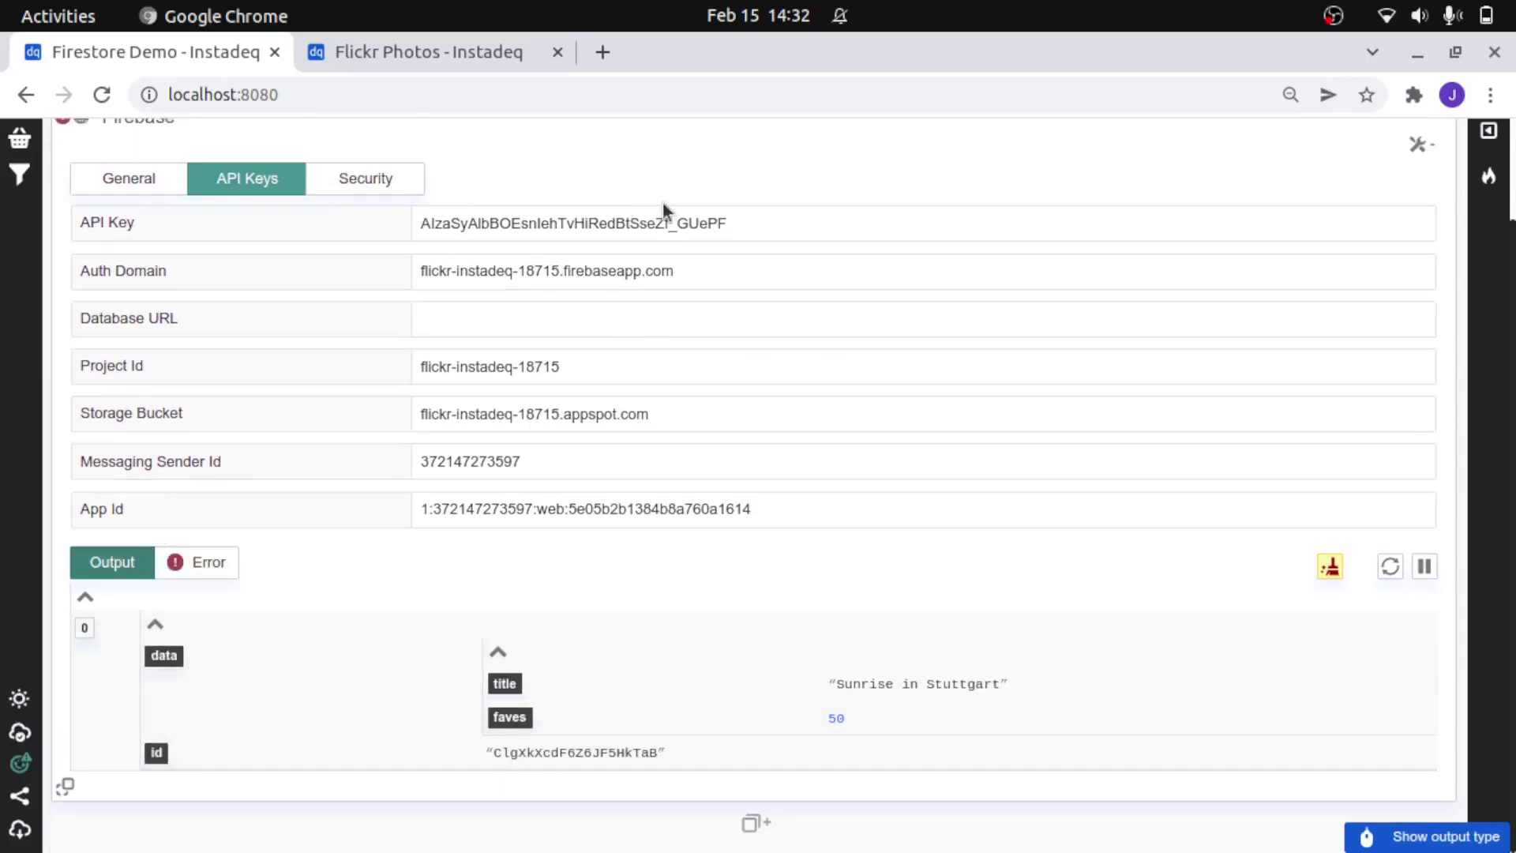
pyautogui.click(146, 178)
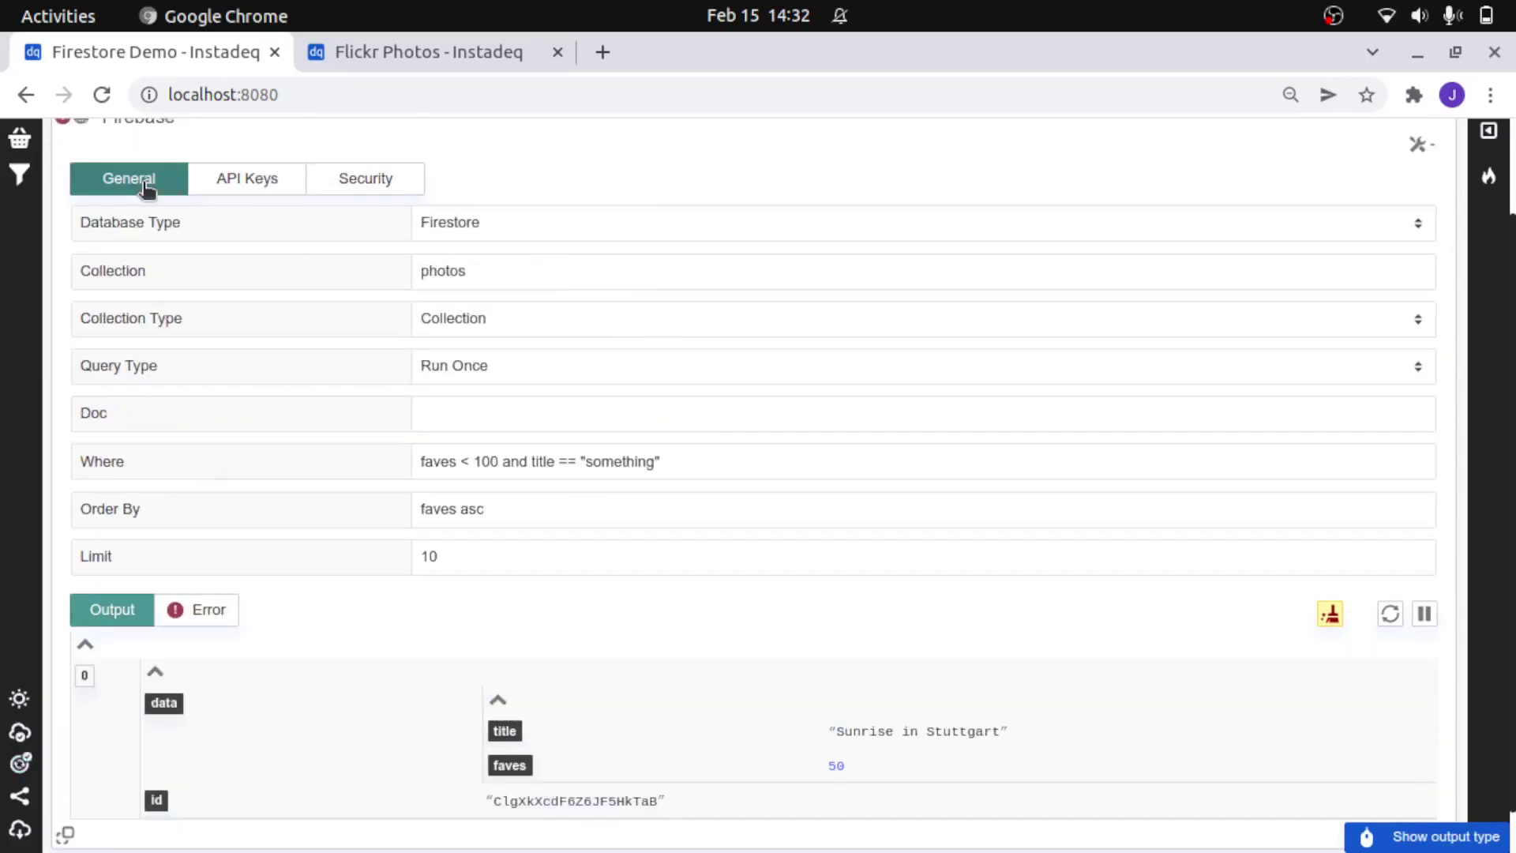
# Add a Chart card below the Firebase card and chart the first photo's faves by its title as a bar chart.
pyautogui.scroll(-1, 428, 770)
pyautogui.click(559, 826)
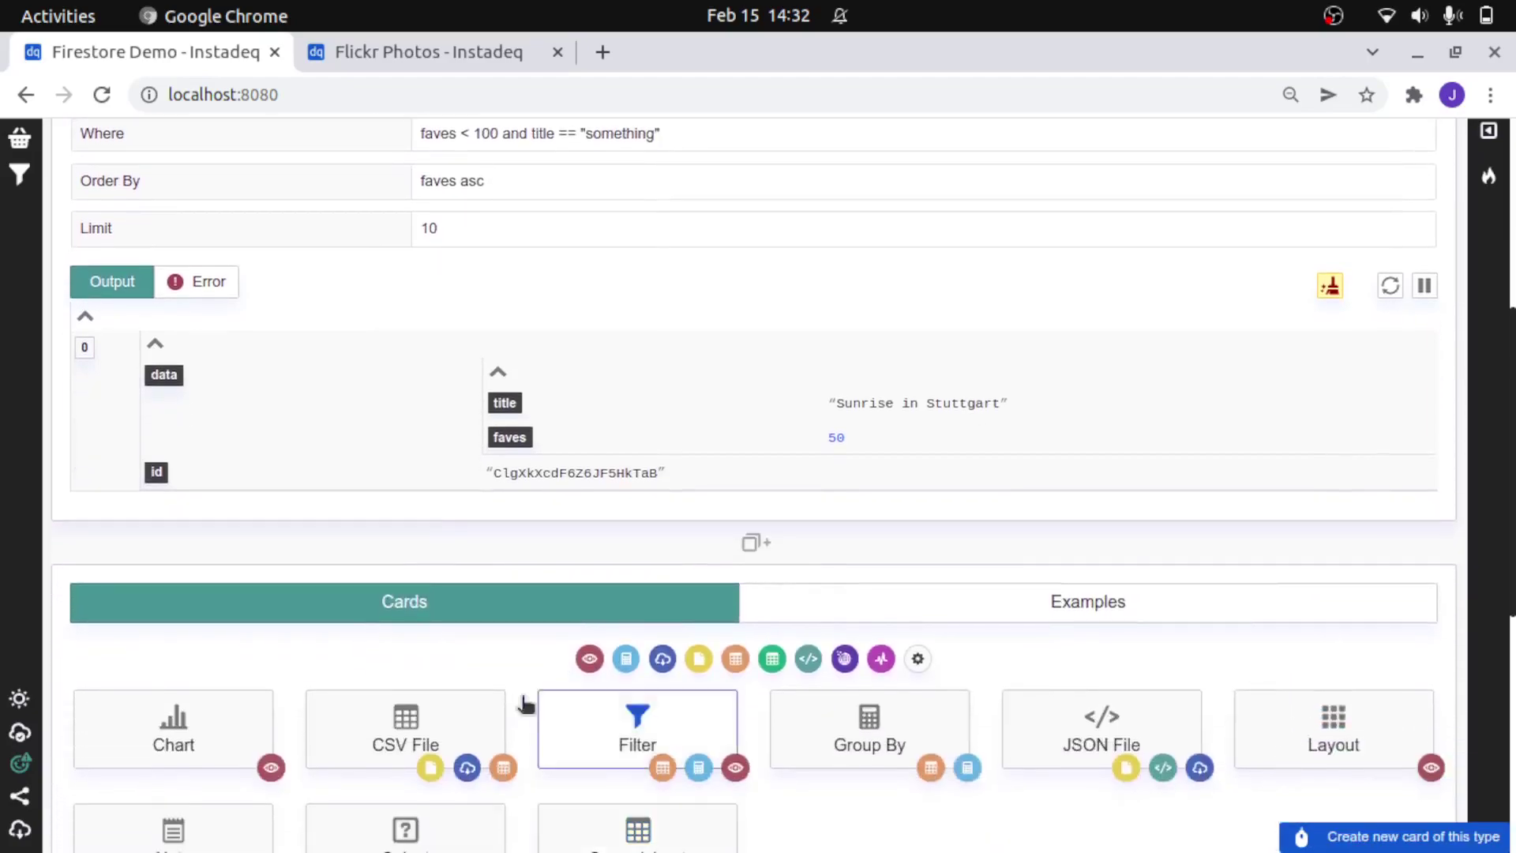
pyautogui.click(228, 703)
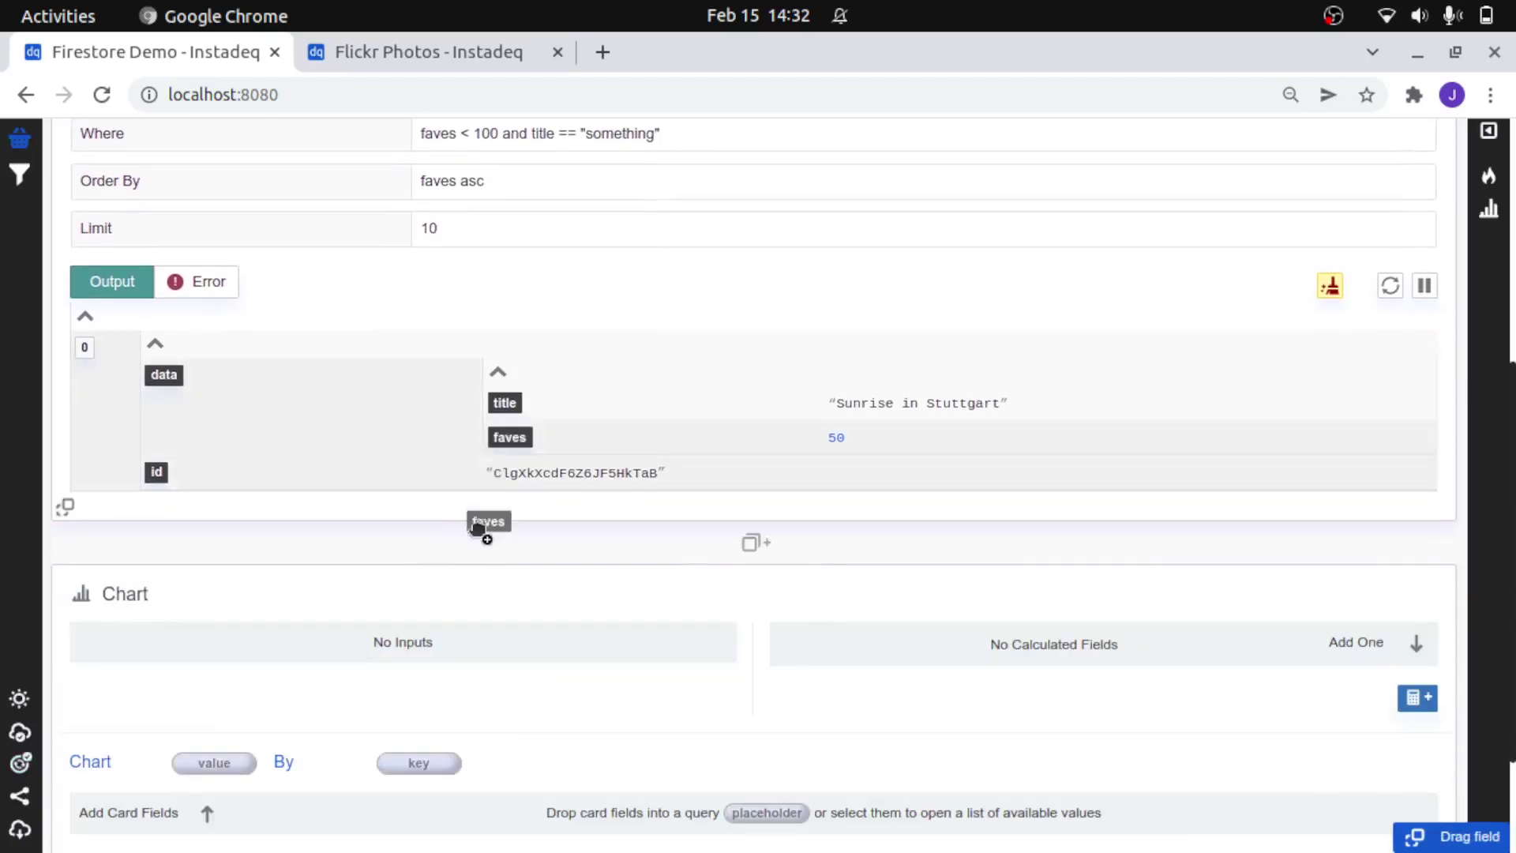
pyautogui.moveTo(412, 764); pyautogui.dragTo(299, 765)
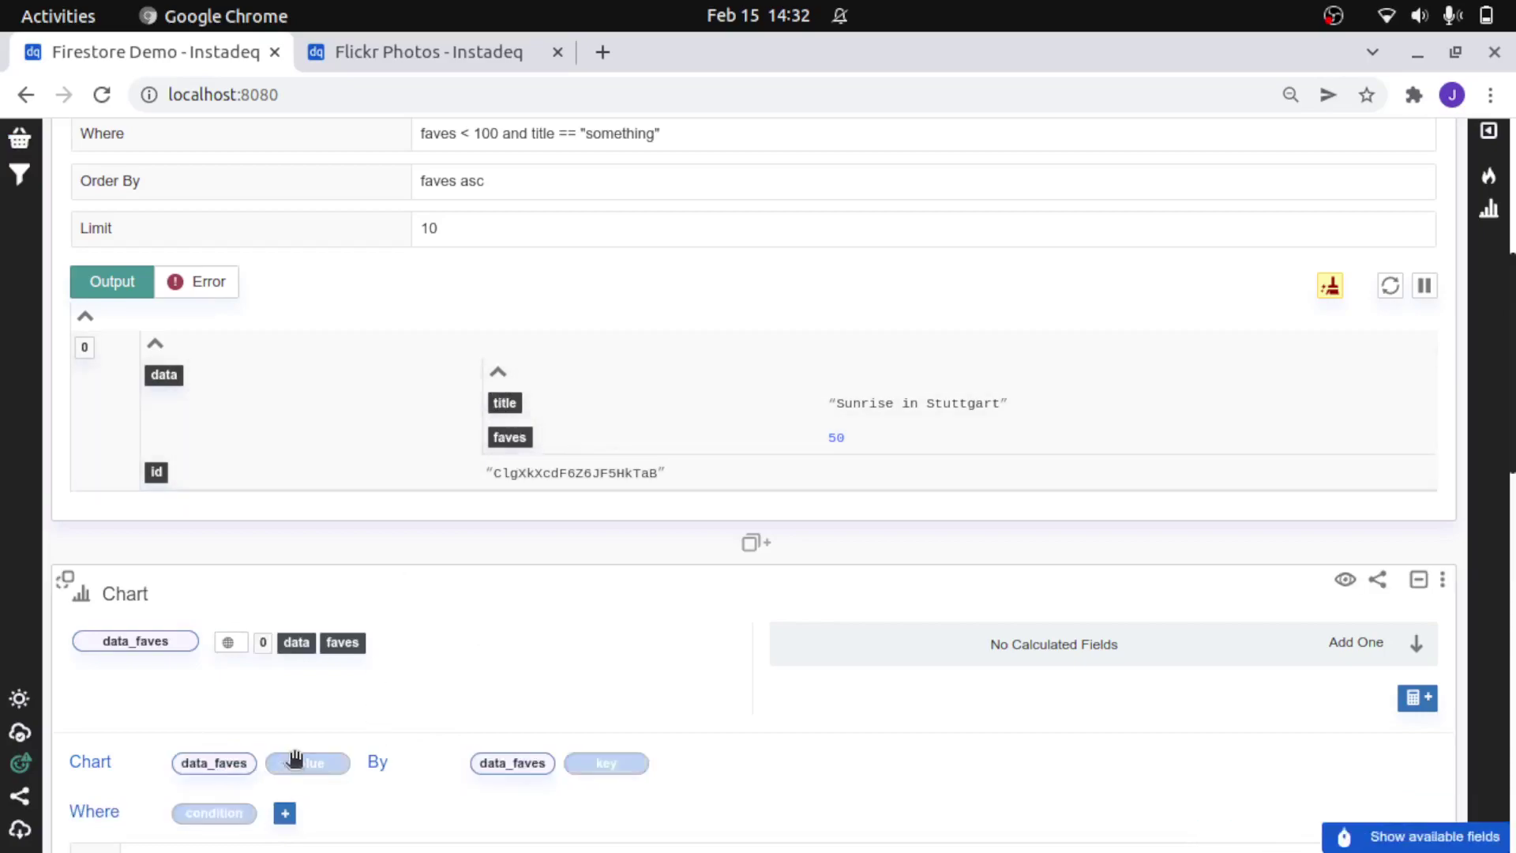
pyautogui.moveTo(504, 404); pyautogui.dragTo(616, 814)
pyautogui.scroll(-2, 582, 764)
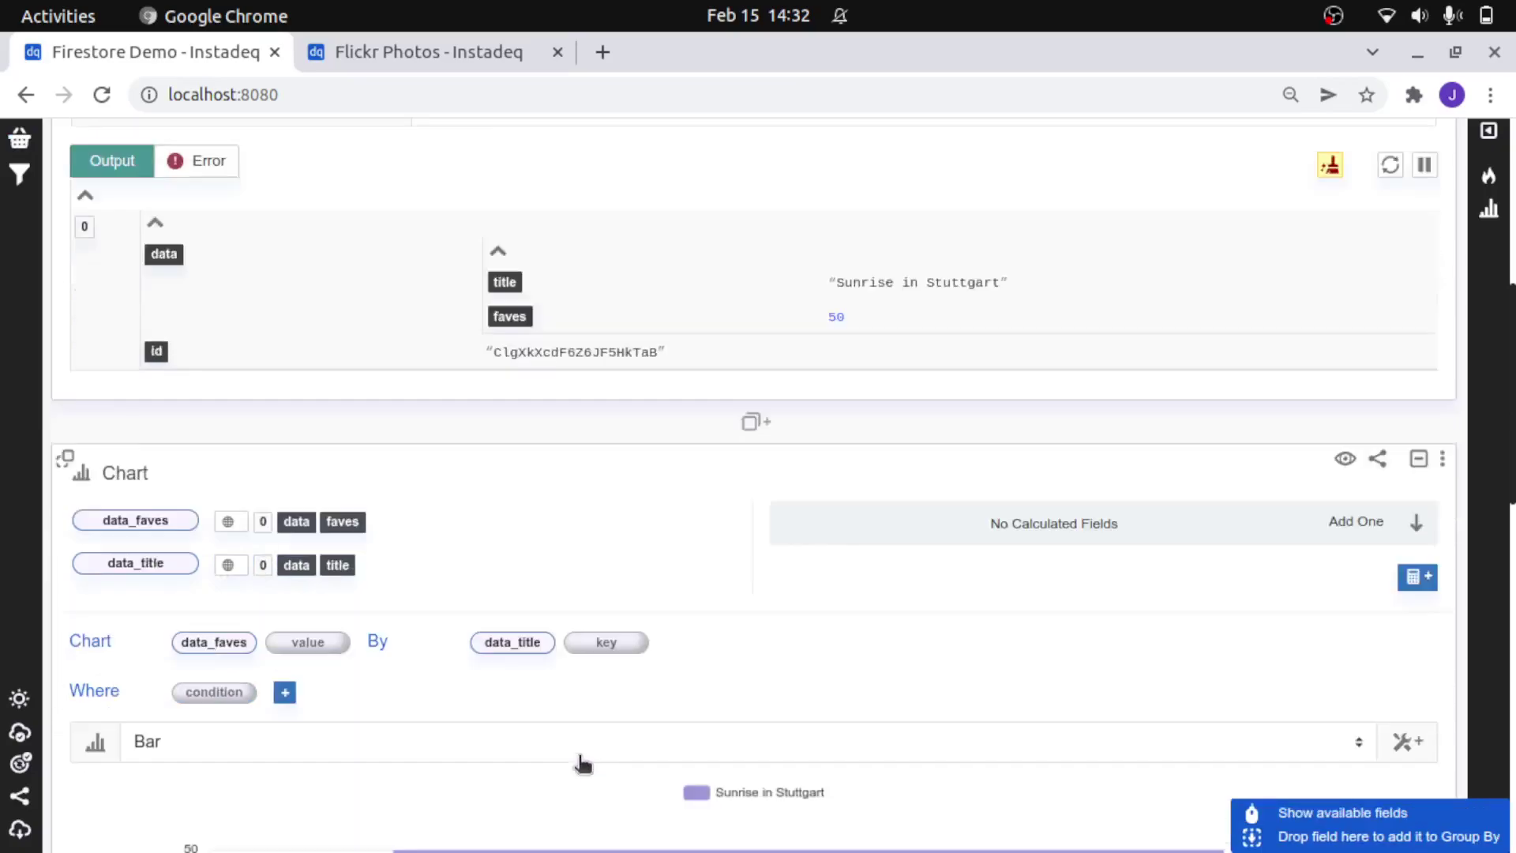
pyautogui.scroll(-6, 582, 764)
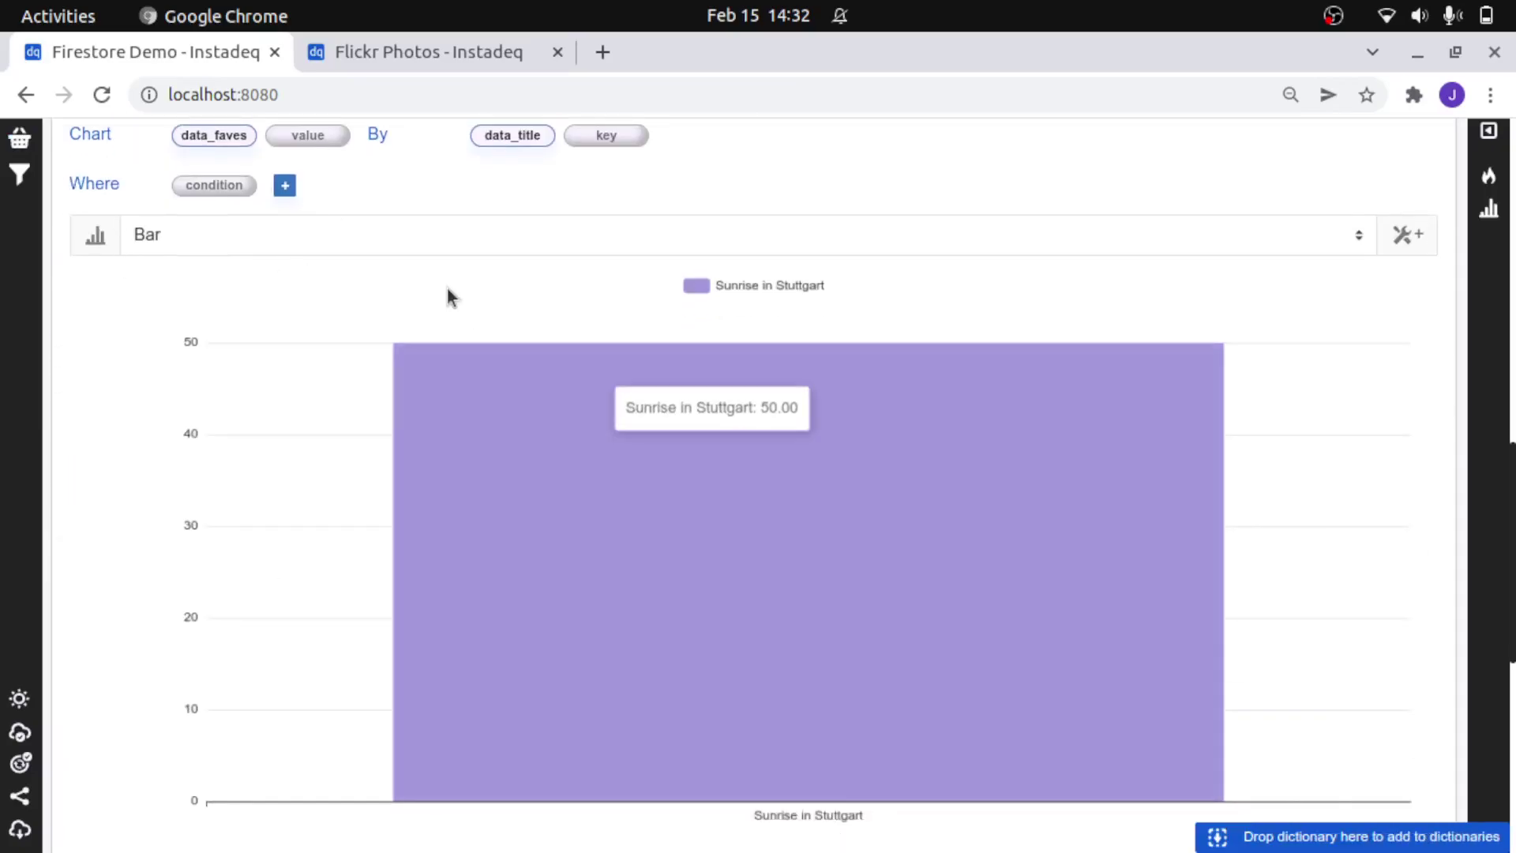
# Switch to the Flickr Photos dashboard to view its charts and photo location map.
pyautogui.click(420, 64)
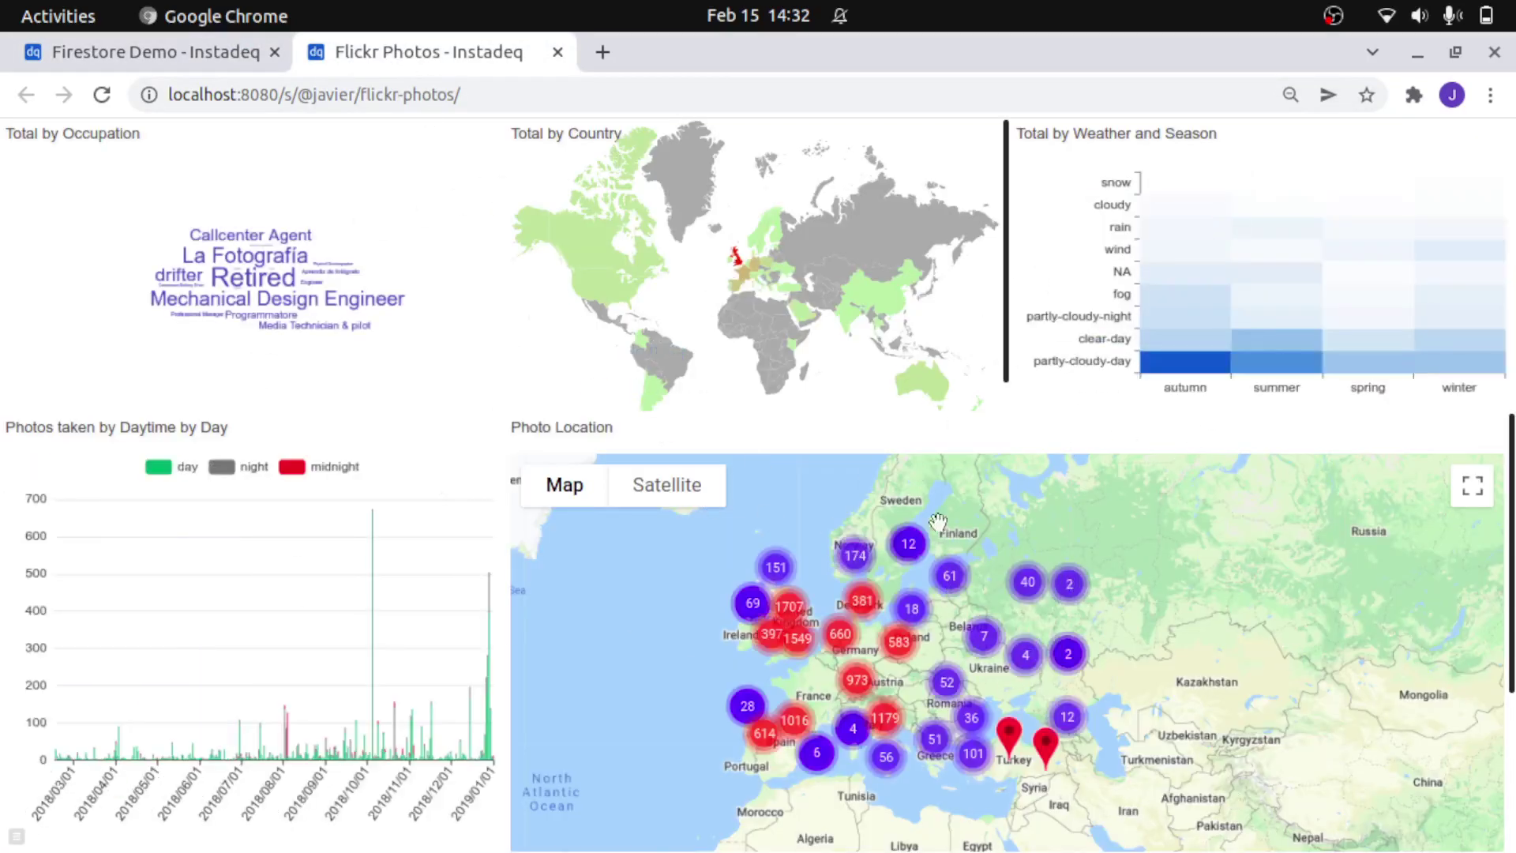
pyautogui.click(1334, 15)
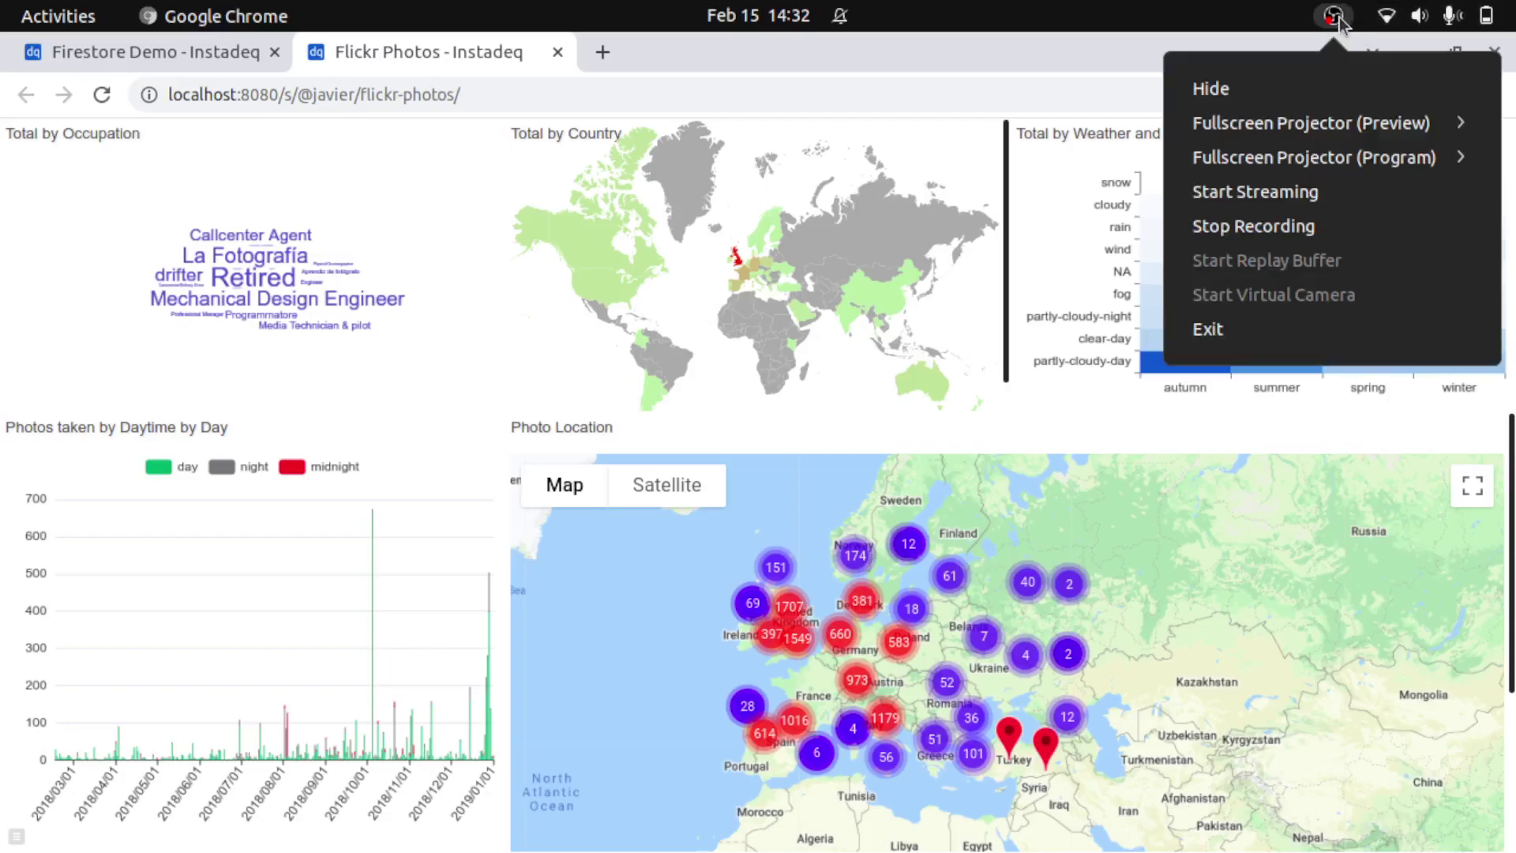